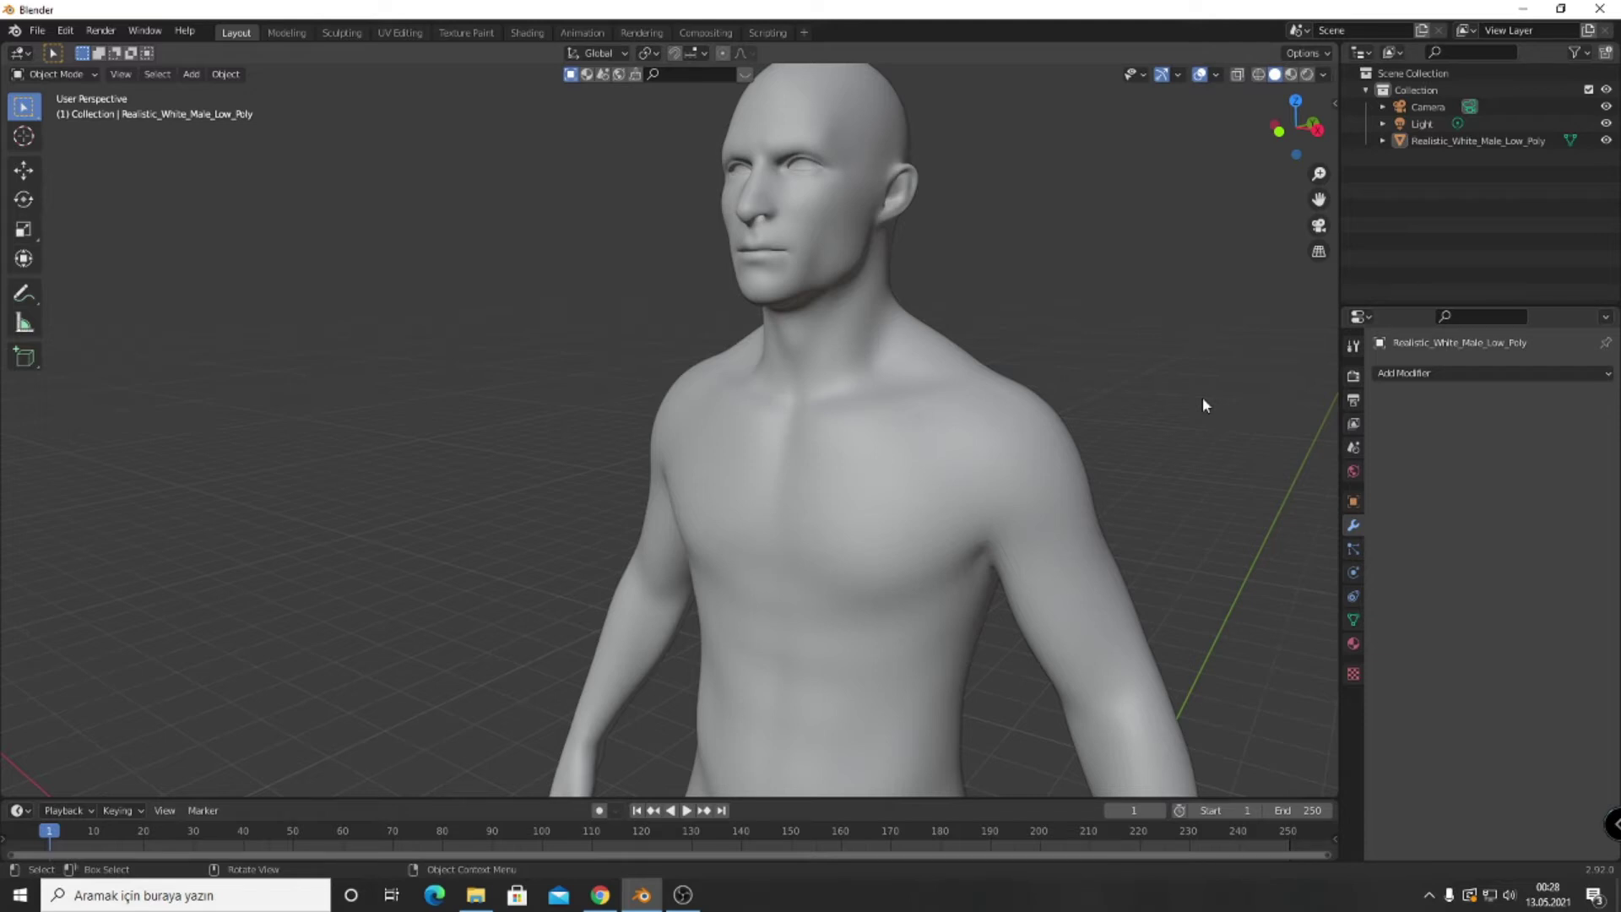
Show scene statistics in the viewport overlays for the 316,290-vertex human body mesh.
{"action": "left_click", "coordinate": [1453, 372]}
{"action": "left_click", "coordinate": [1216, 74]}
{"action": "left_click", "coordinate": [1136, 75]}
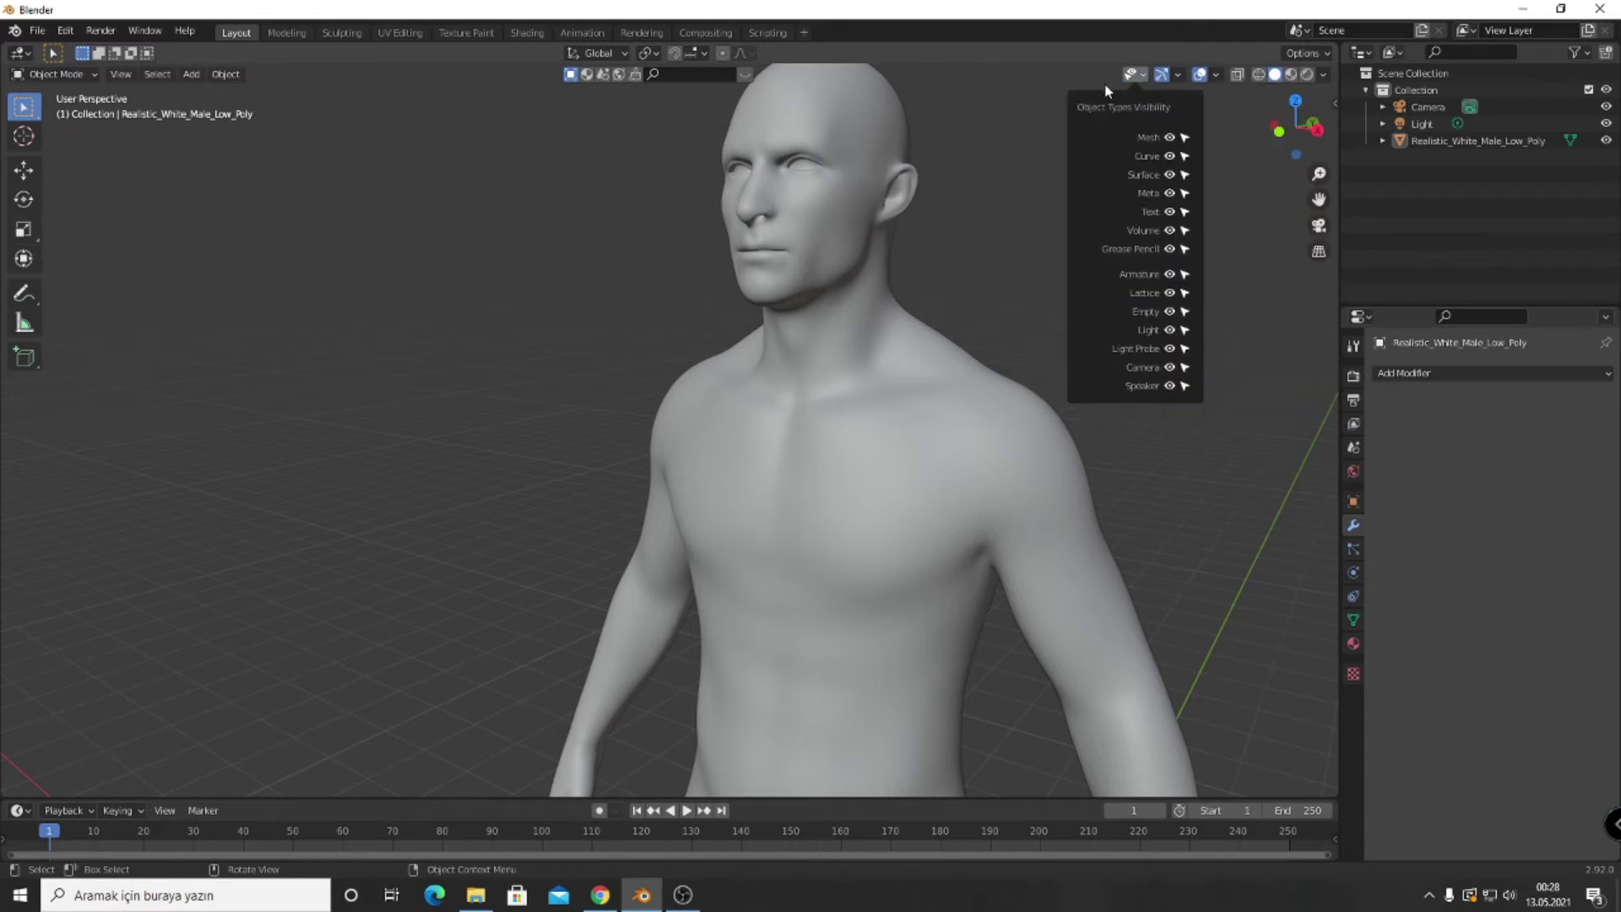
{"action": "left_click", "coordinate": [1216, 74]}
{"action": "left_click", "coordinate": [1113, 212]}
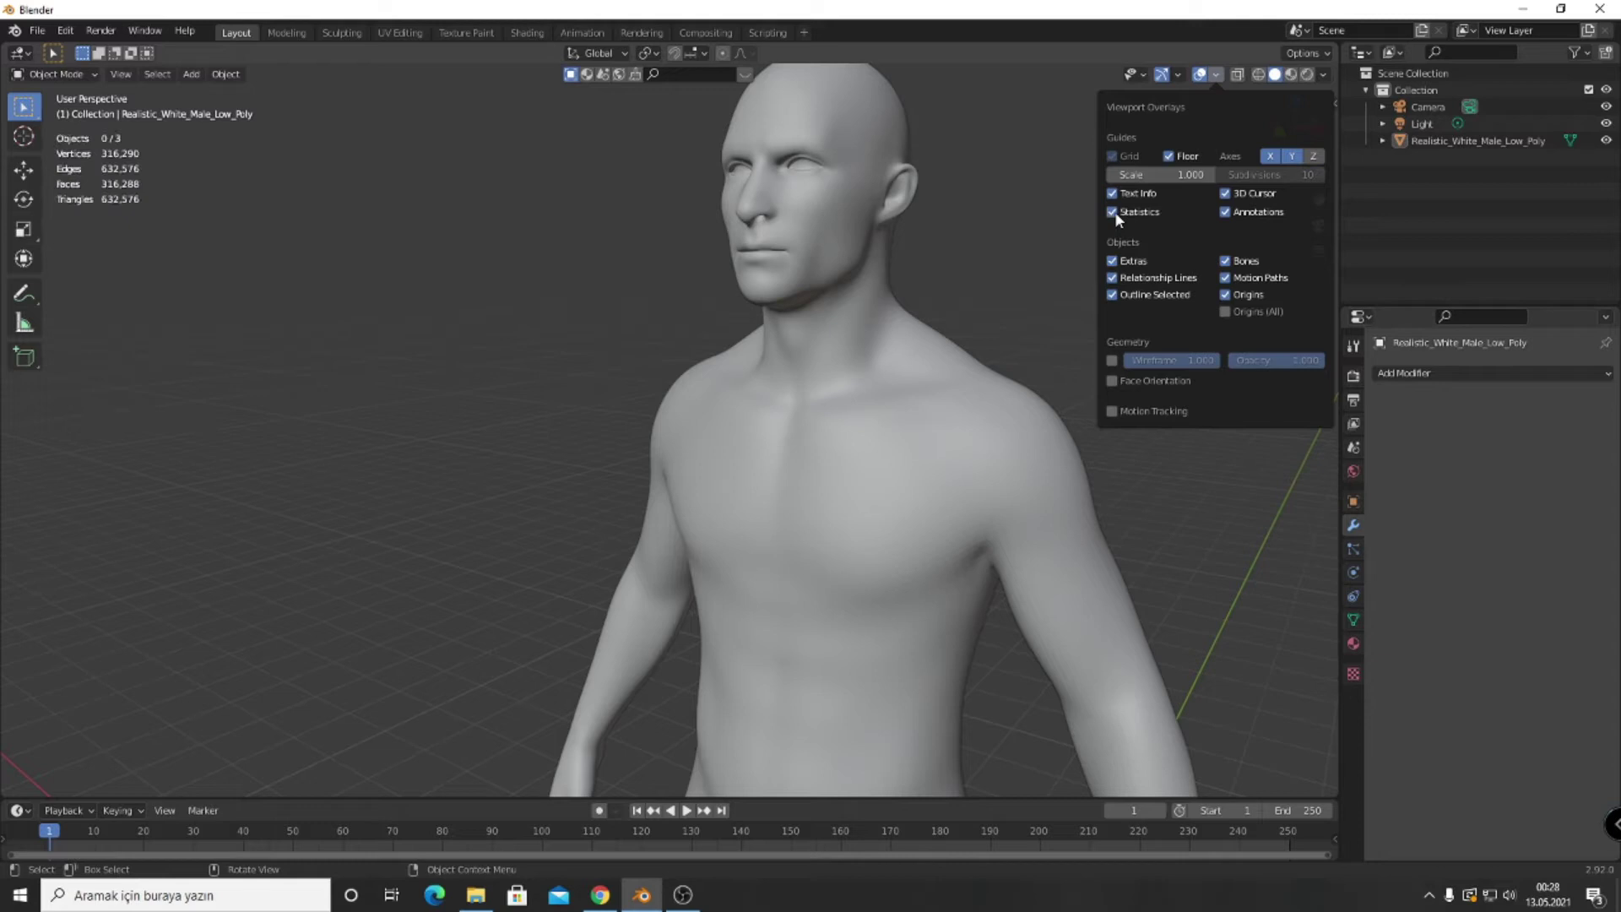
Turn on the wireframe overlay, then select the body mesh and frame it with Numpad period.
{"action": "left_click", "coordinate": [1112, 362]}
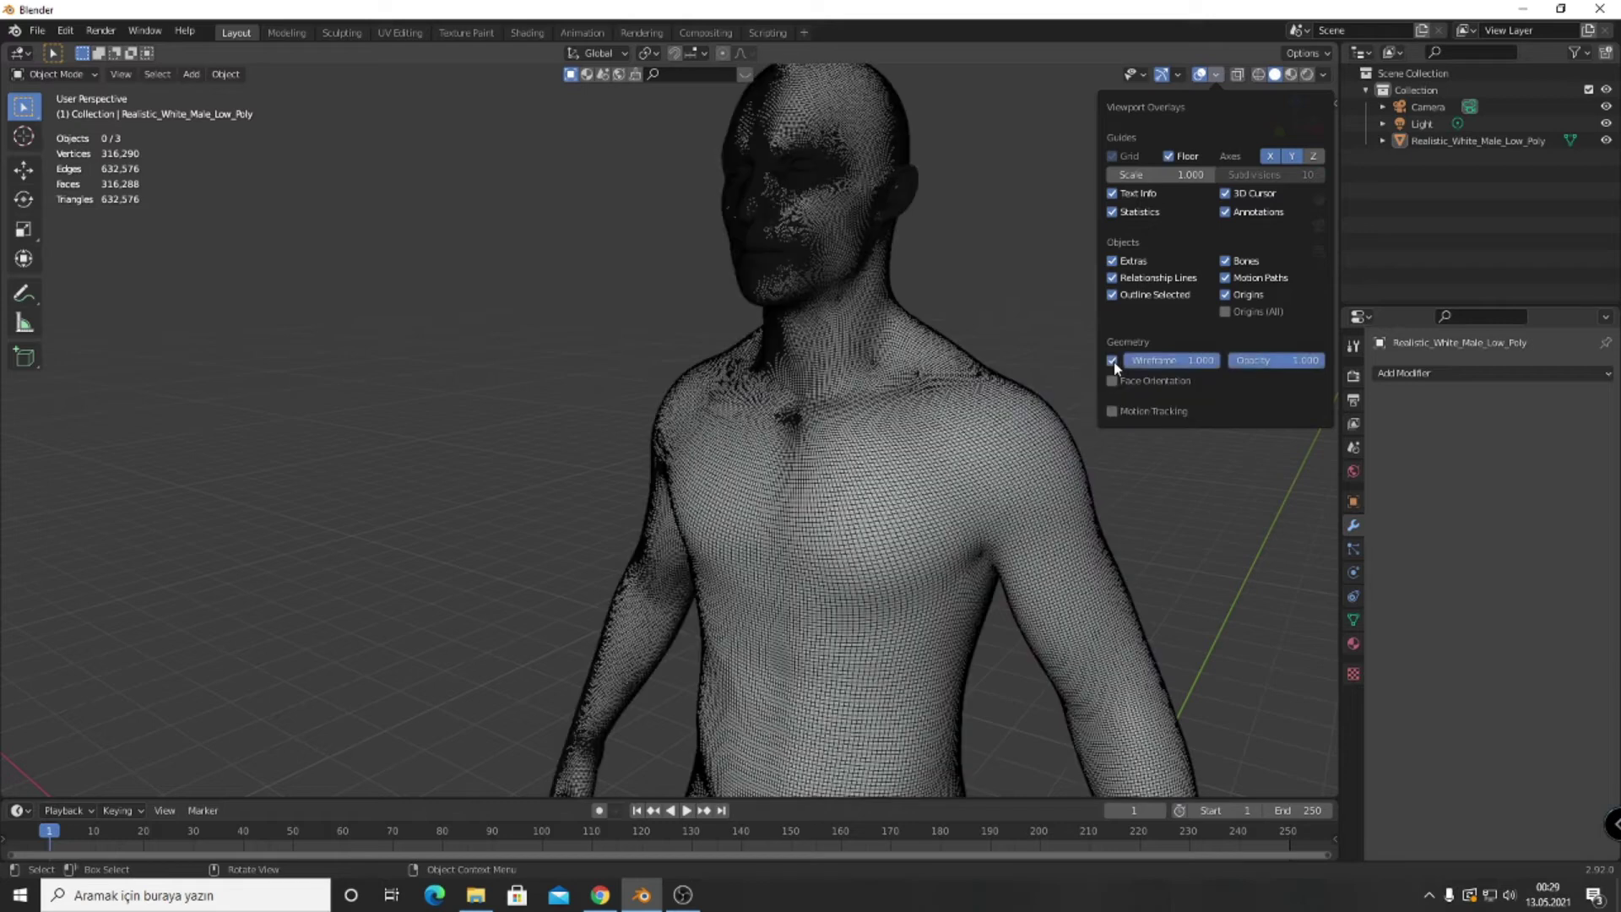
{"action": "middle_click_drag", "start_coordinate": [1036, 373], "coordinate": [979, 447]}
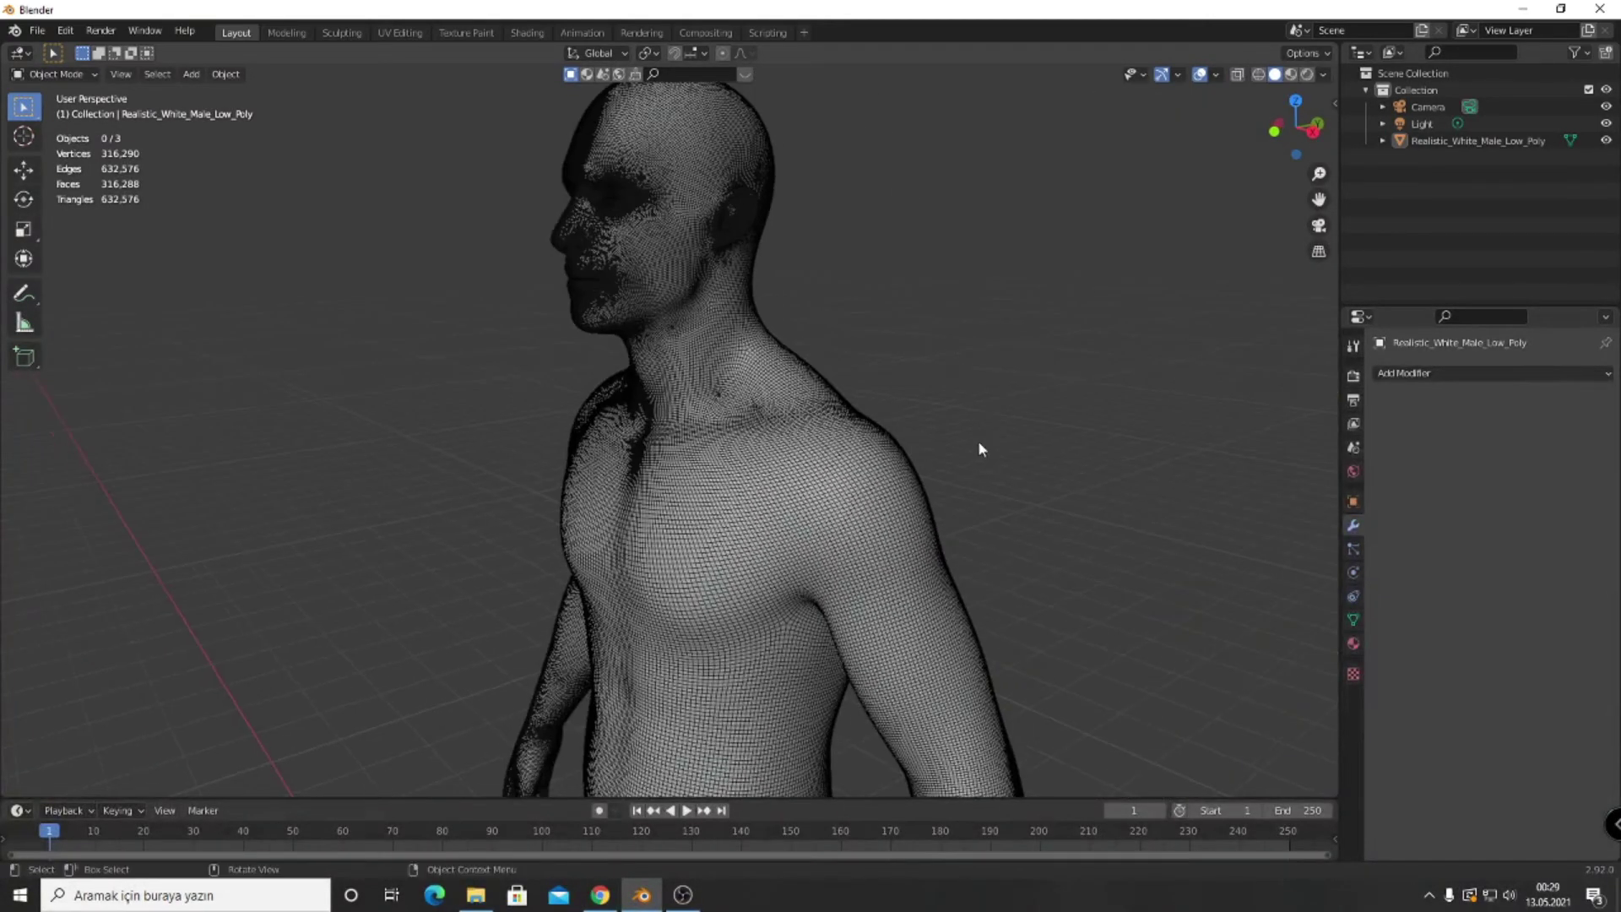
{"action": "left_click", "coordinate": [854, 519]}
{"action": "key", "text": "KP_Decimal"}
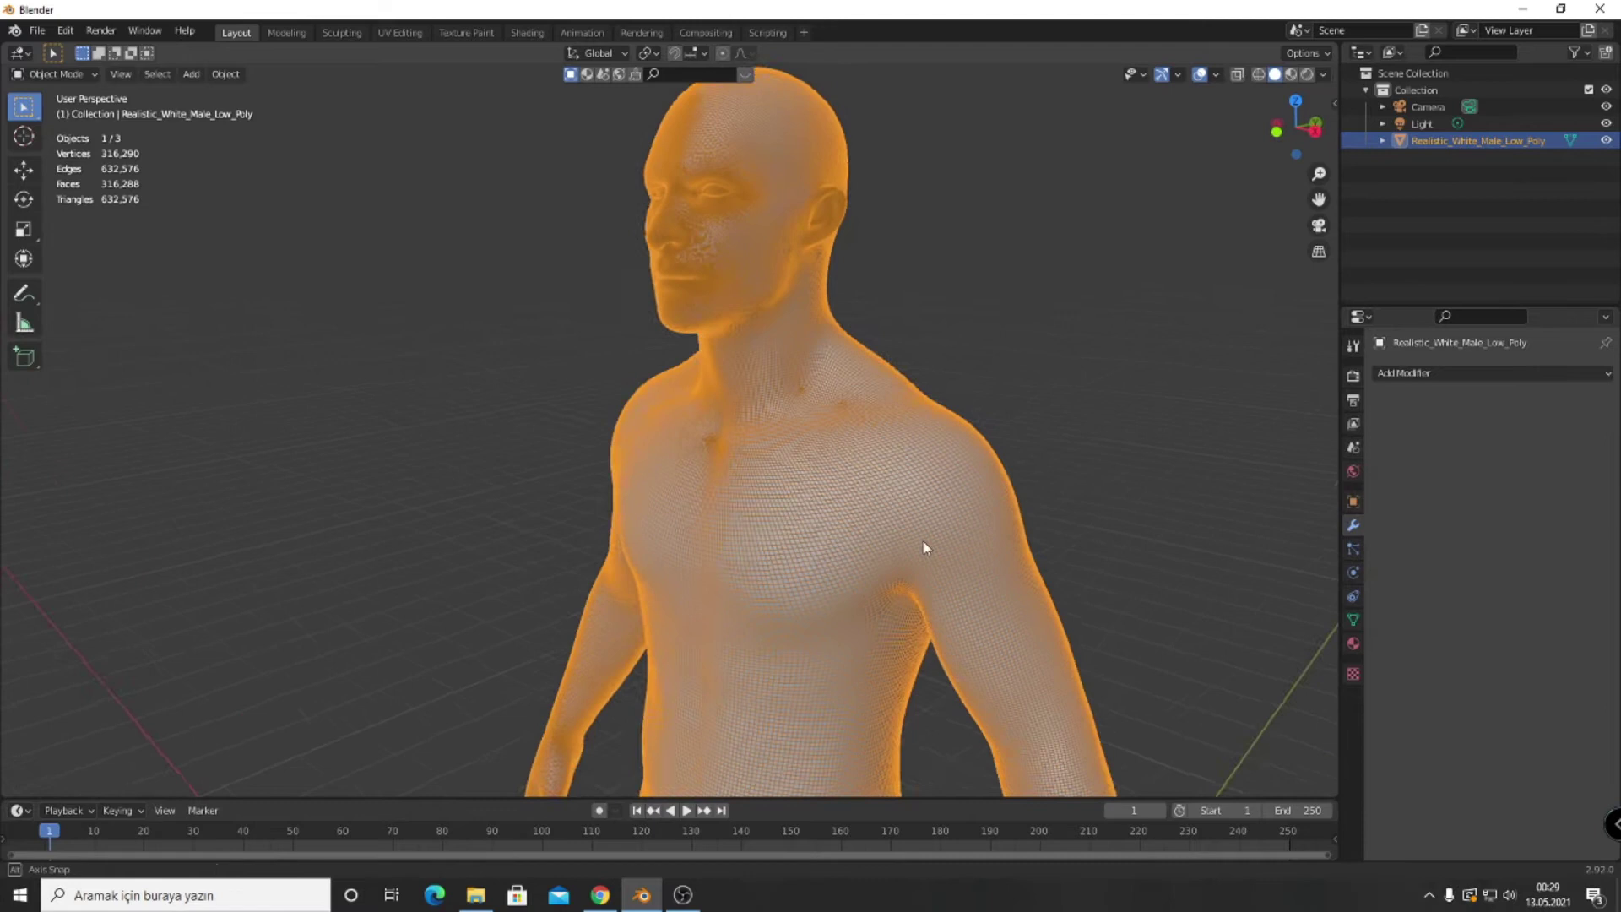
{"action": "scroll", "coordinate": [900, 468], "scroll_direction": "down", "scroll_amount": 2}
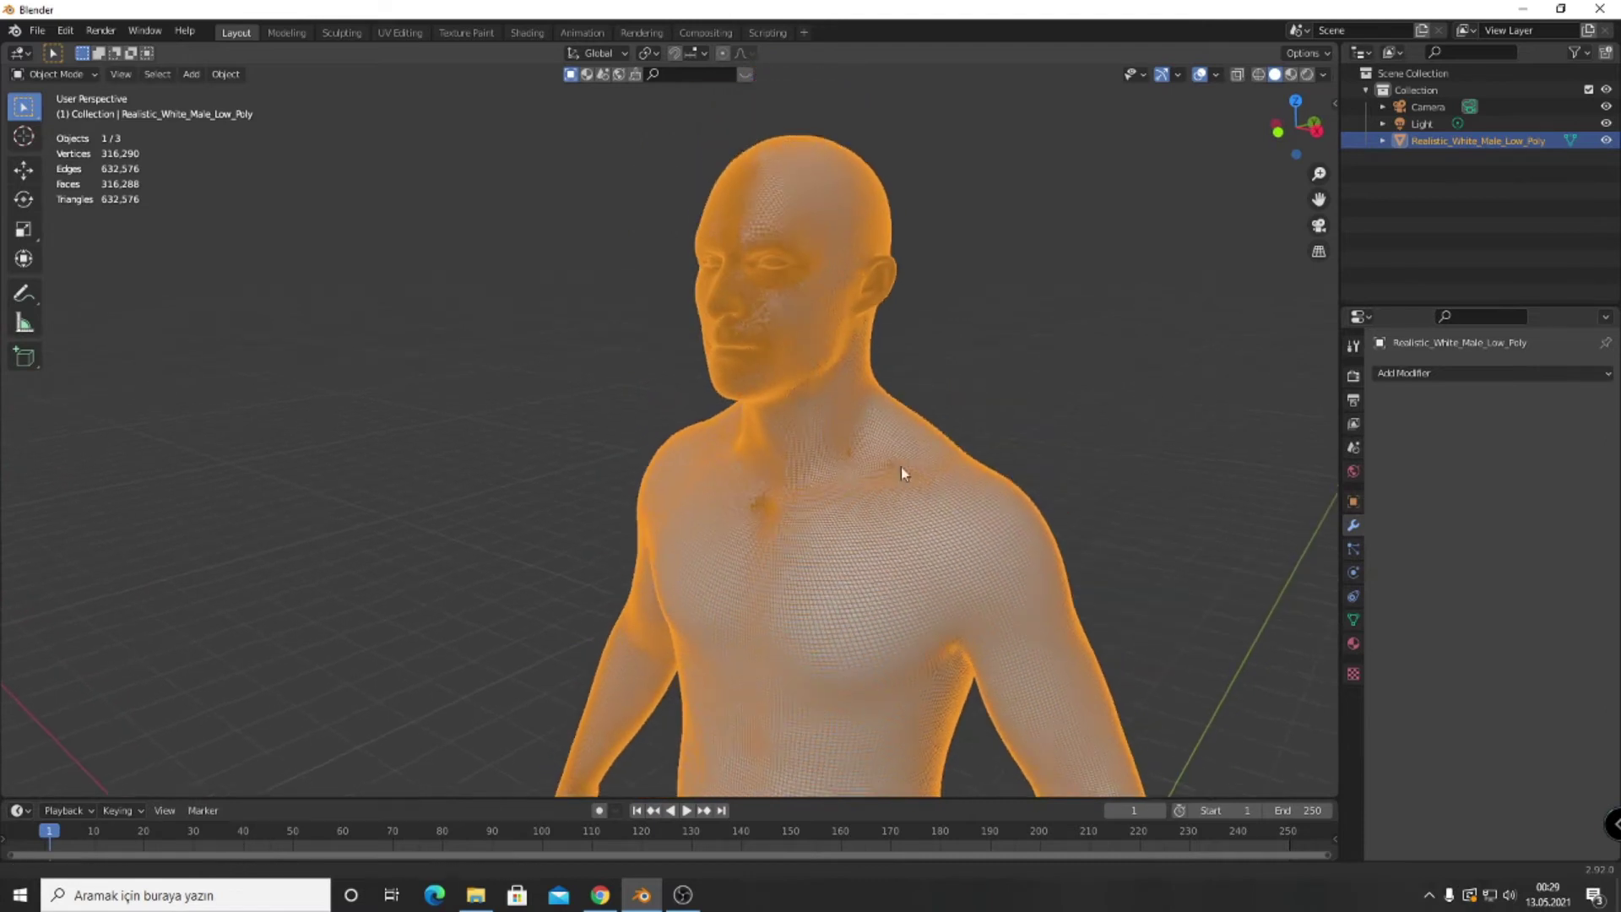
{"action": "scroll", "coordinate": [870, 472], "scroll_direction": "up", "scroll_amount": 5}
{"action": "scroll", "coordinate": [929, 463], "scroll_direction": "down", "scroll_amount": 5}
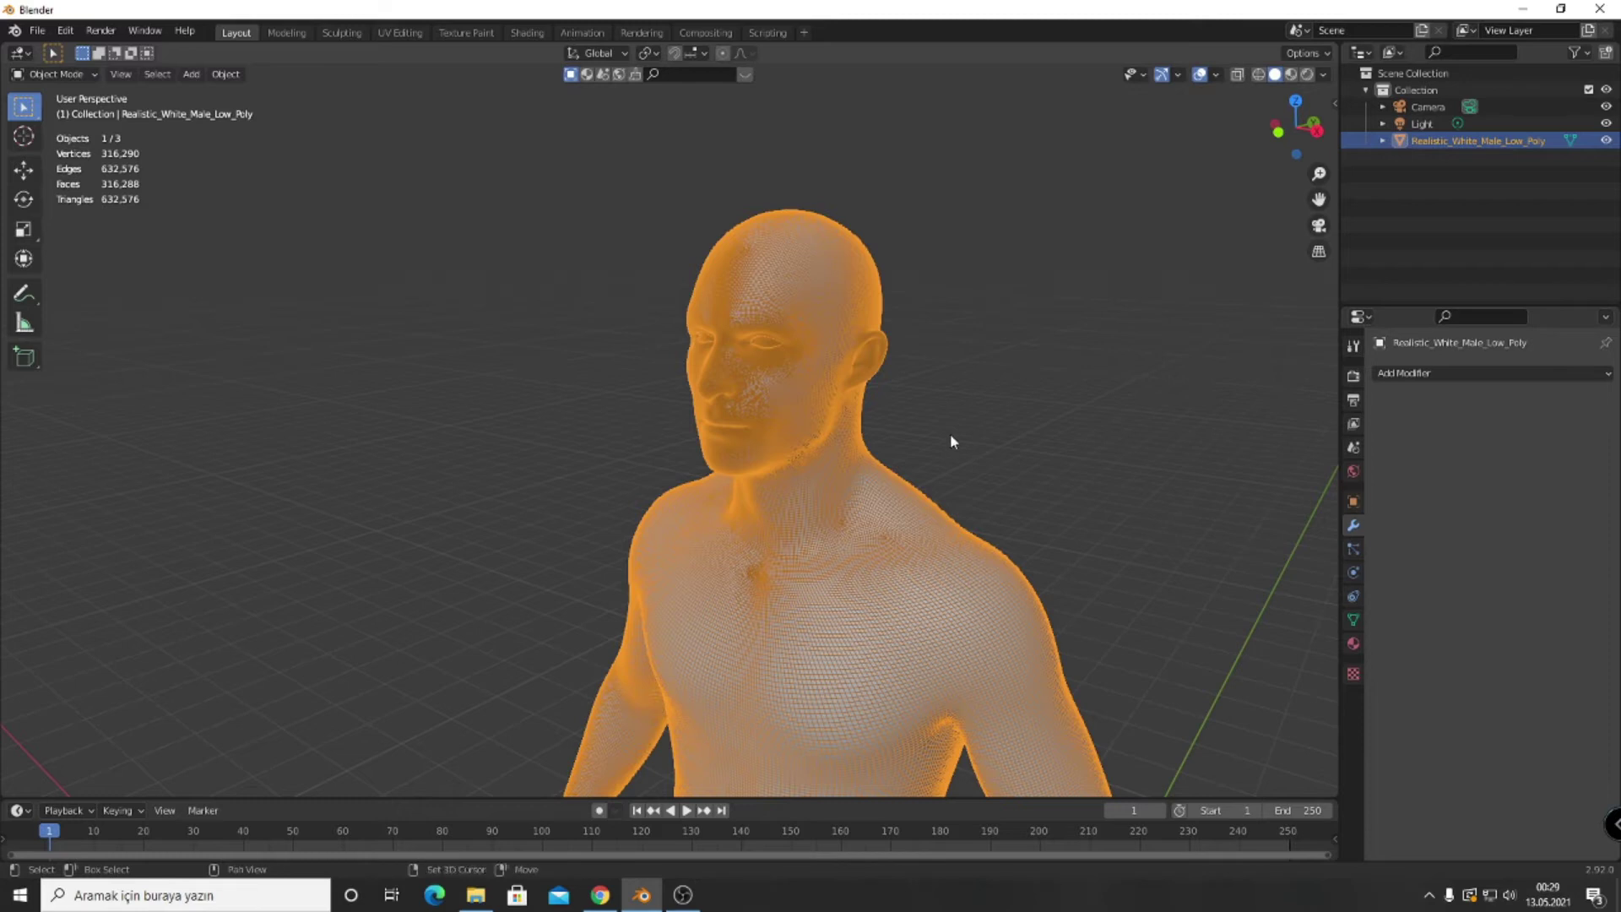
Add a Decimate modifier from the Generate group to the human body mesh.
{"action": "middle_click_drag", "start_coordinate": [951, 436], "coordinate": [944, 358], "text": "shift"}
{"action": "left_click", "coordinate": [1460, 377]}
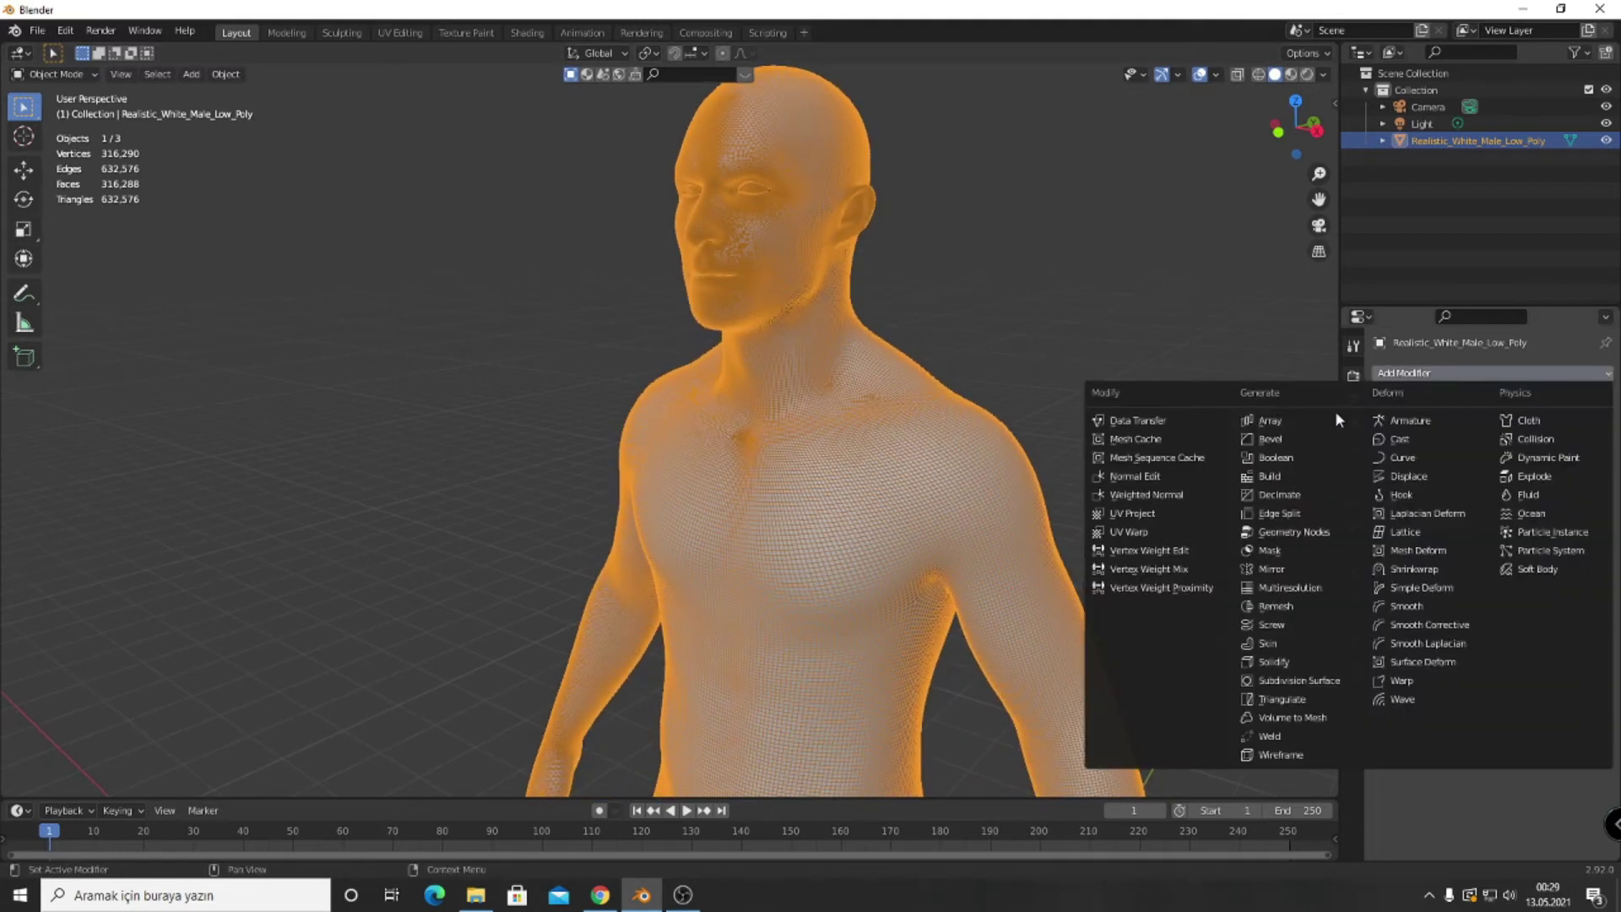
{"action": "left_click", "coordinate": [1290, 499]}
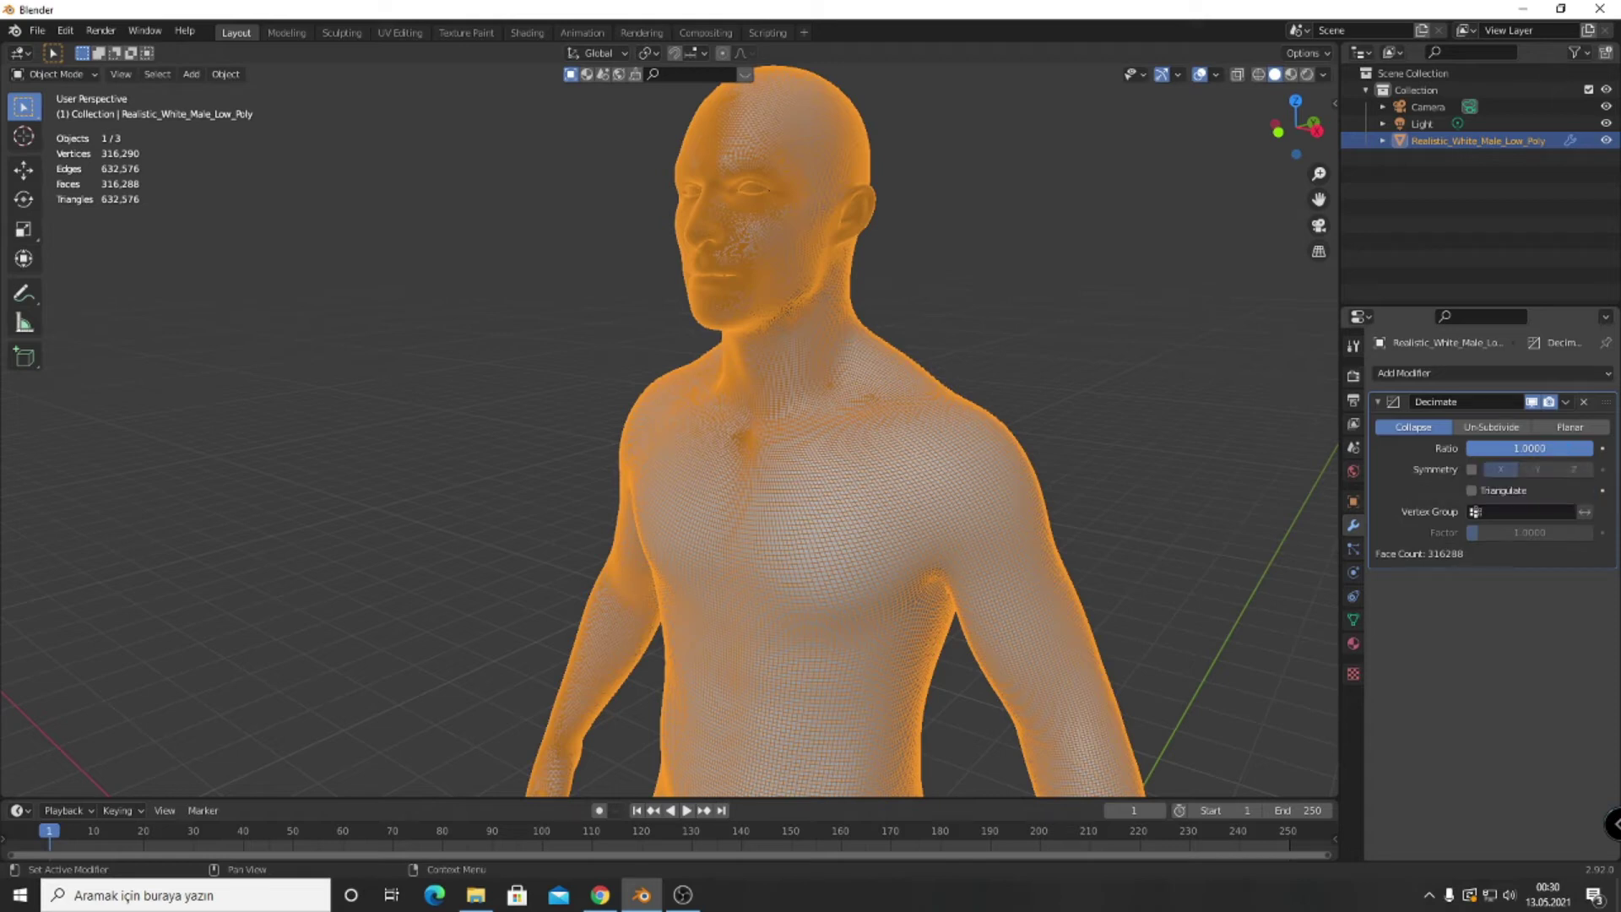
Set the Decimate ratio to 0.5 (202,177 faces) and turn off the wireframe overlay.
{"action": "left_click_drag", "start_coordinate": [1579, 455], "coordinate": [1549, 445]}
{"action": "left_click", "coordinate": [1549, 445]}
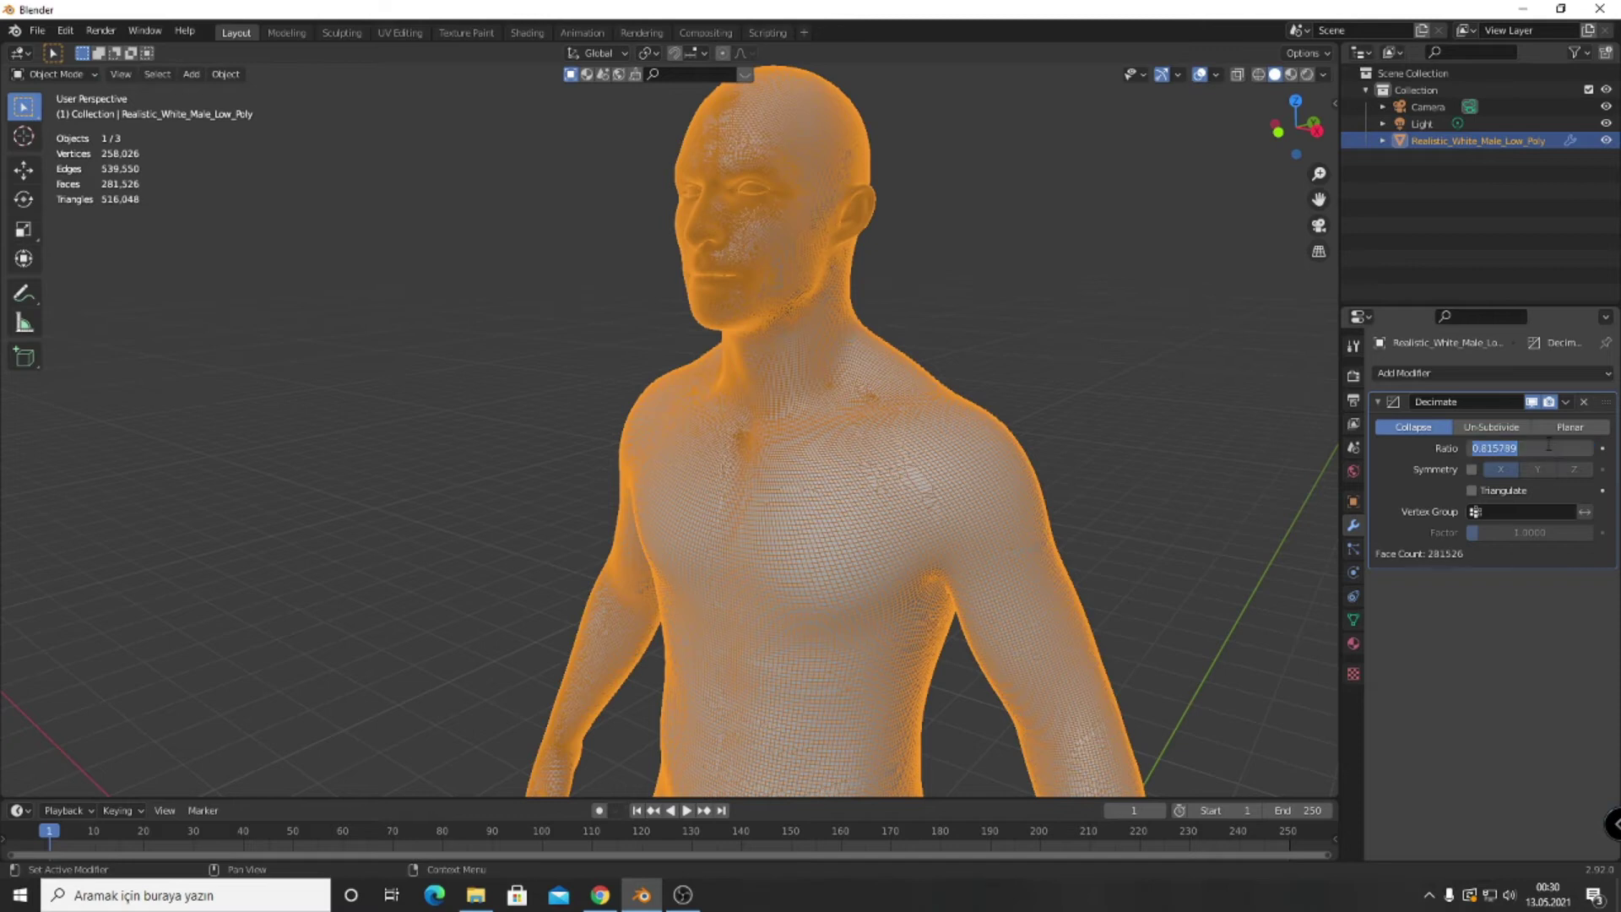
{"action": "type", "text": "0.5"}
{"action": "key", "text": "Return"}
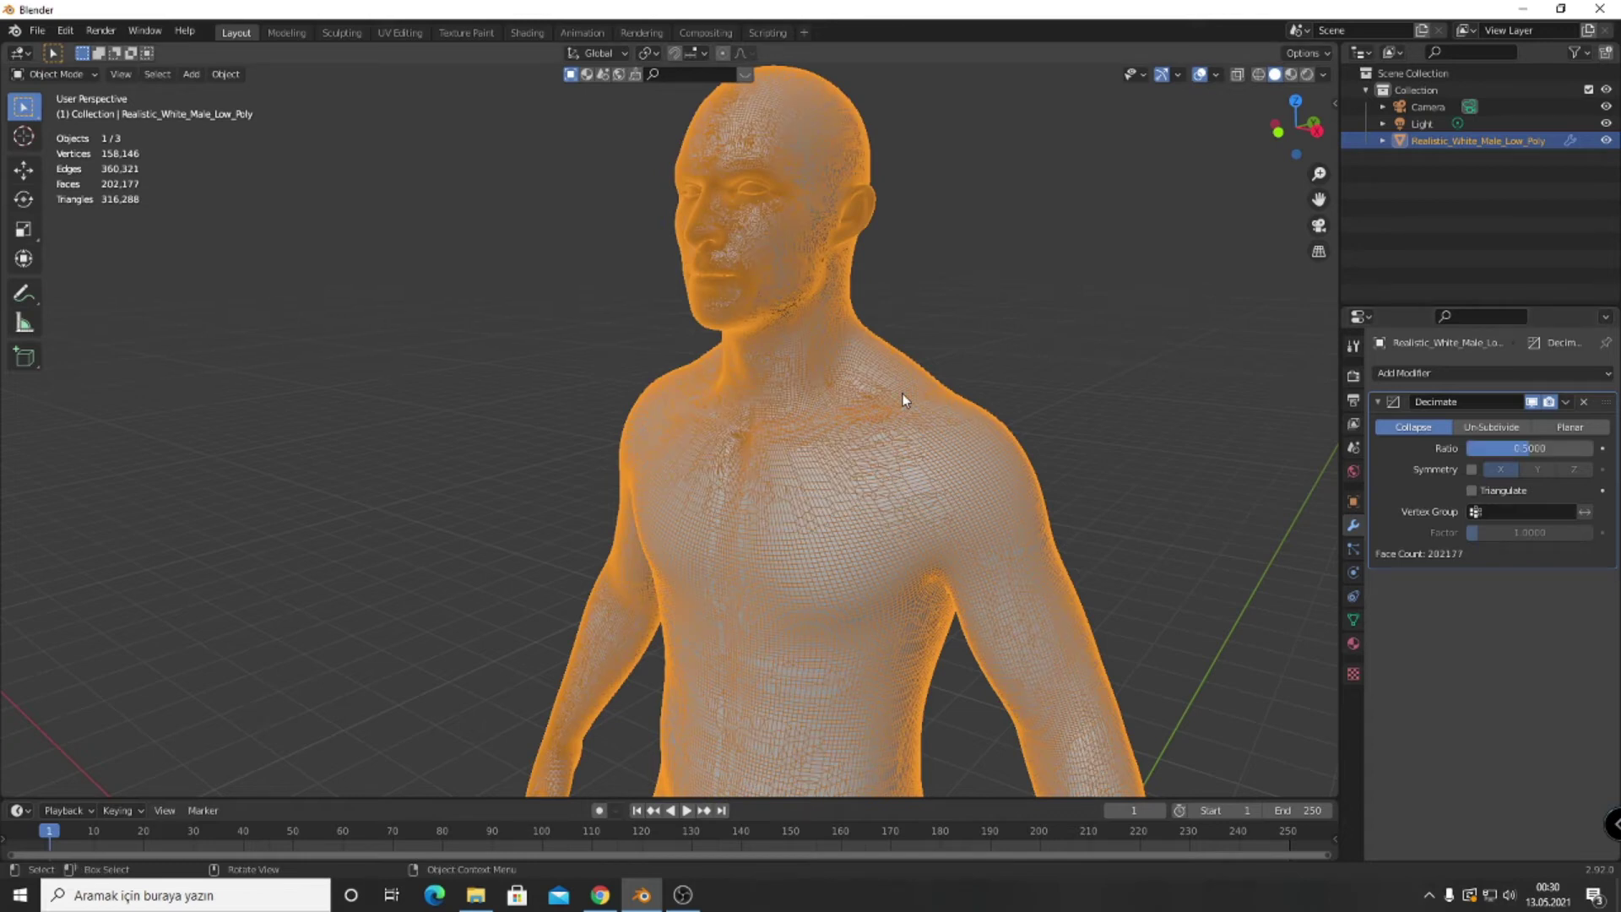
{"action": "scroll", "coordinate": [904, 393], "scroll_direction": "up", "scroll_amount": 2}
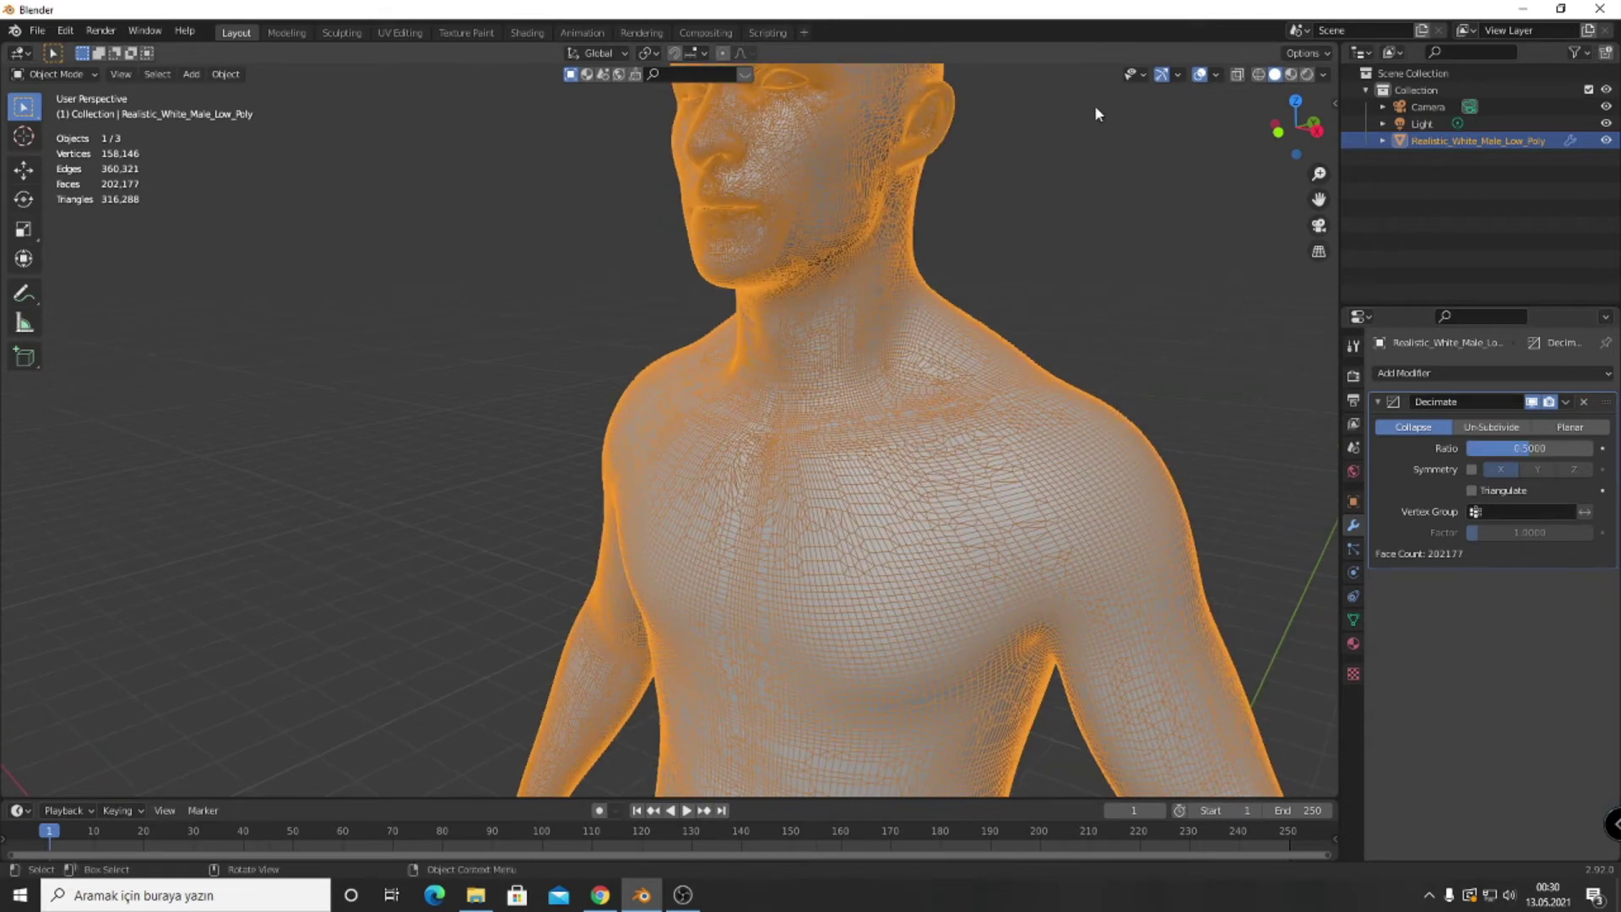
{"action": "left_click", "coordinate": [1217, 74]}
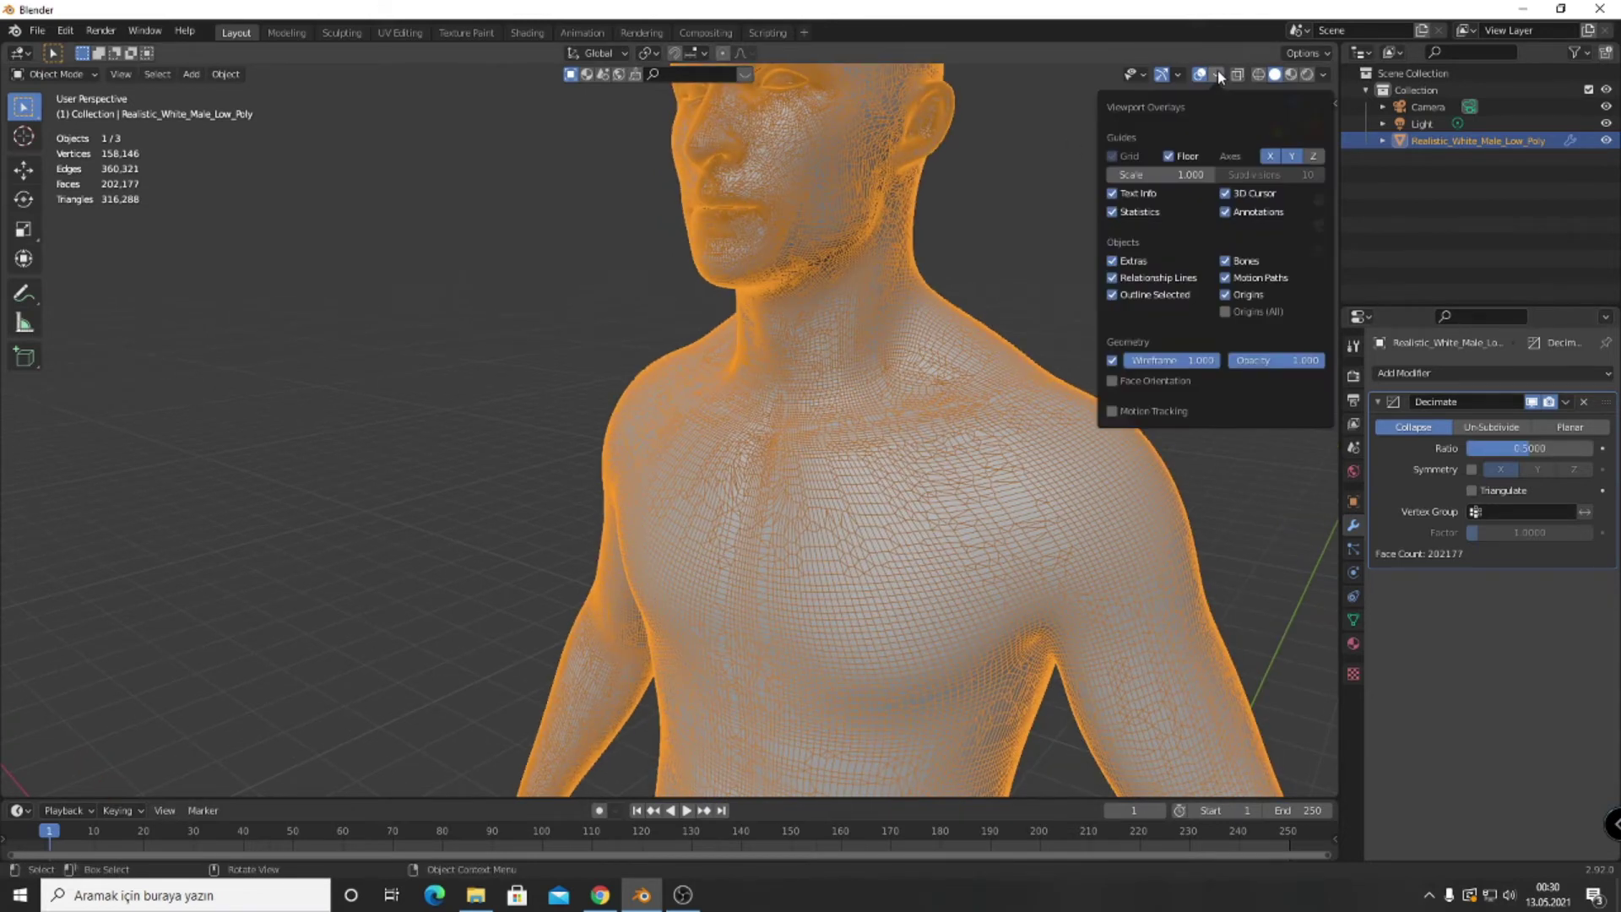
{"action": "left_click", "coordinate": [1112, 361]}
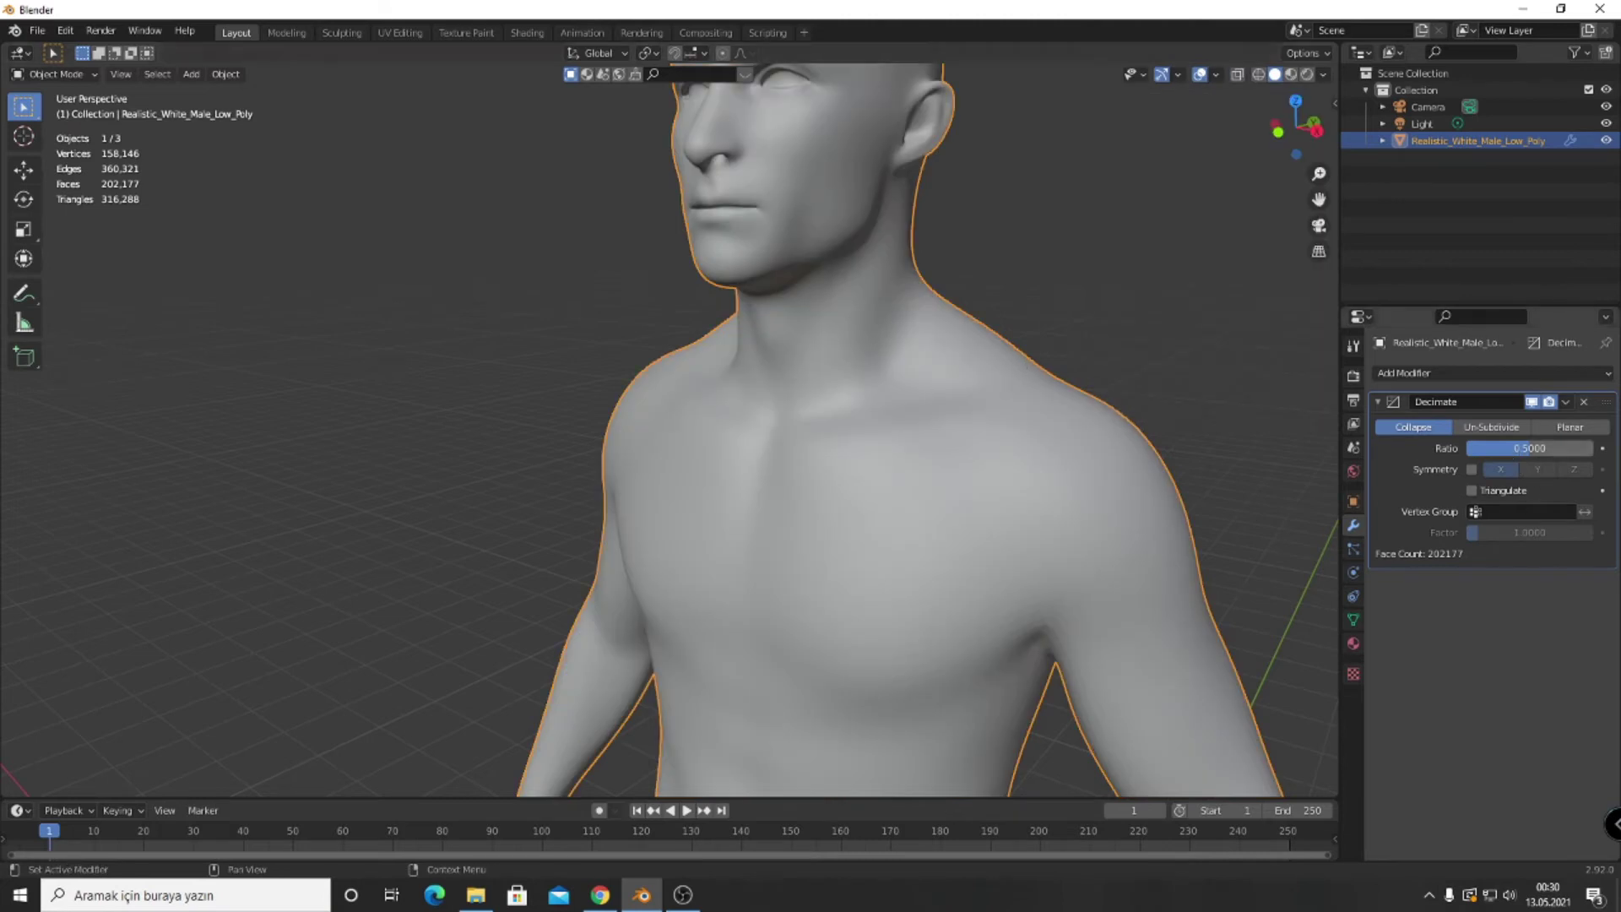
Set the Decimate ratio to 0.25.
{"action": "left_click", "coordinate": [1511, 448]}
{"action": "type", "text": "0.25"}
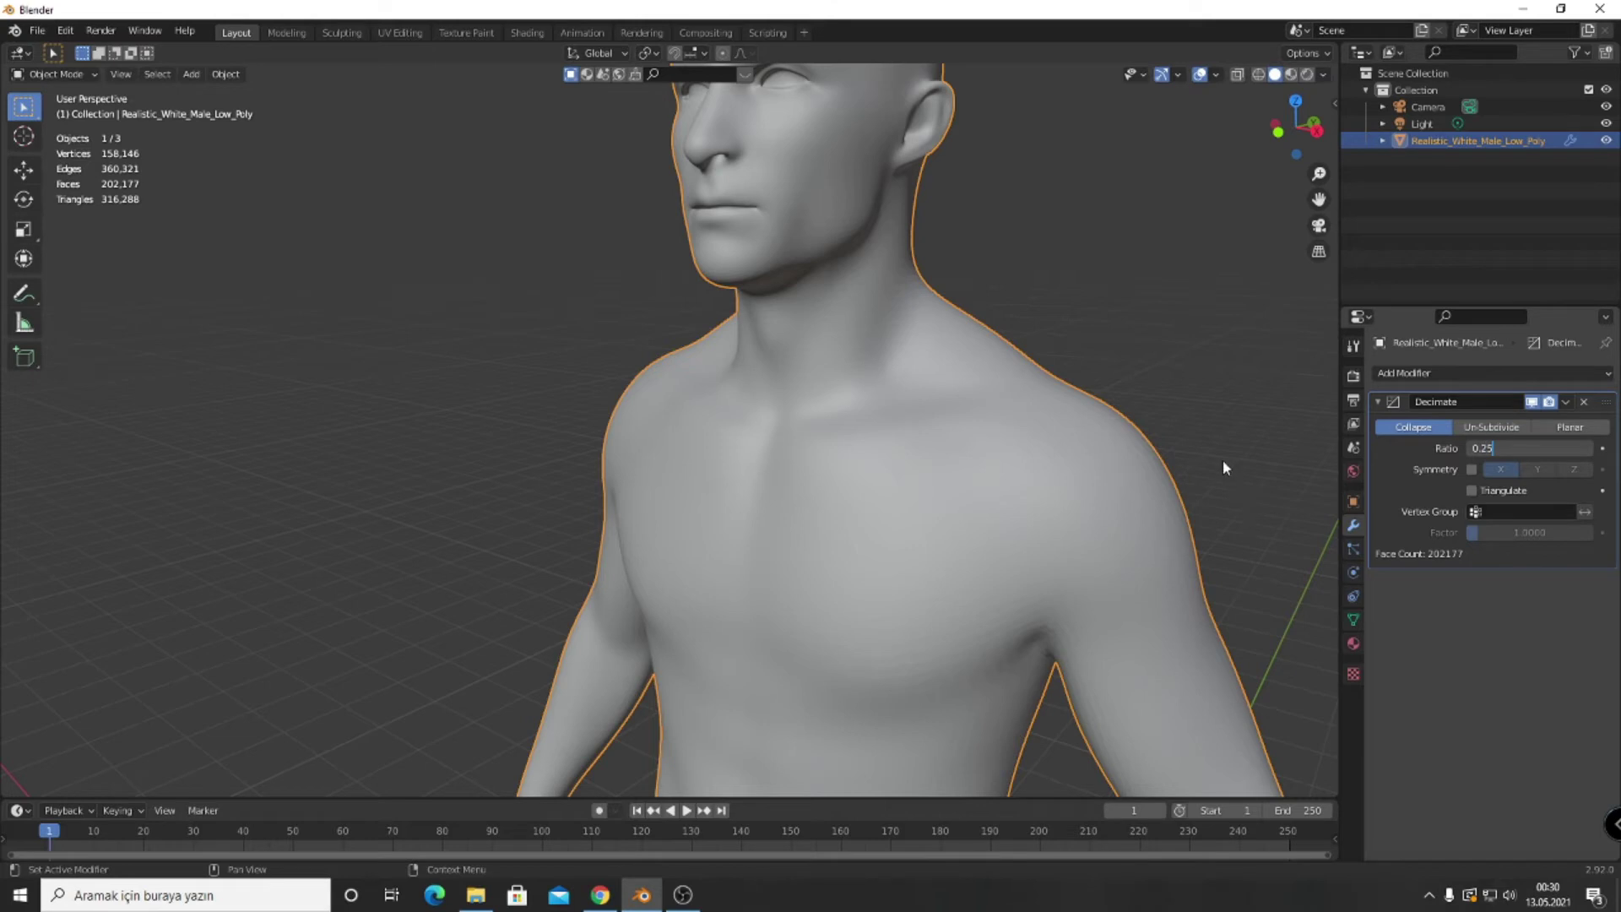
{"action": "key", "text": "Return"}
{"action": "left_click", "coordinate": [1215, 435]}
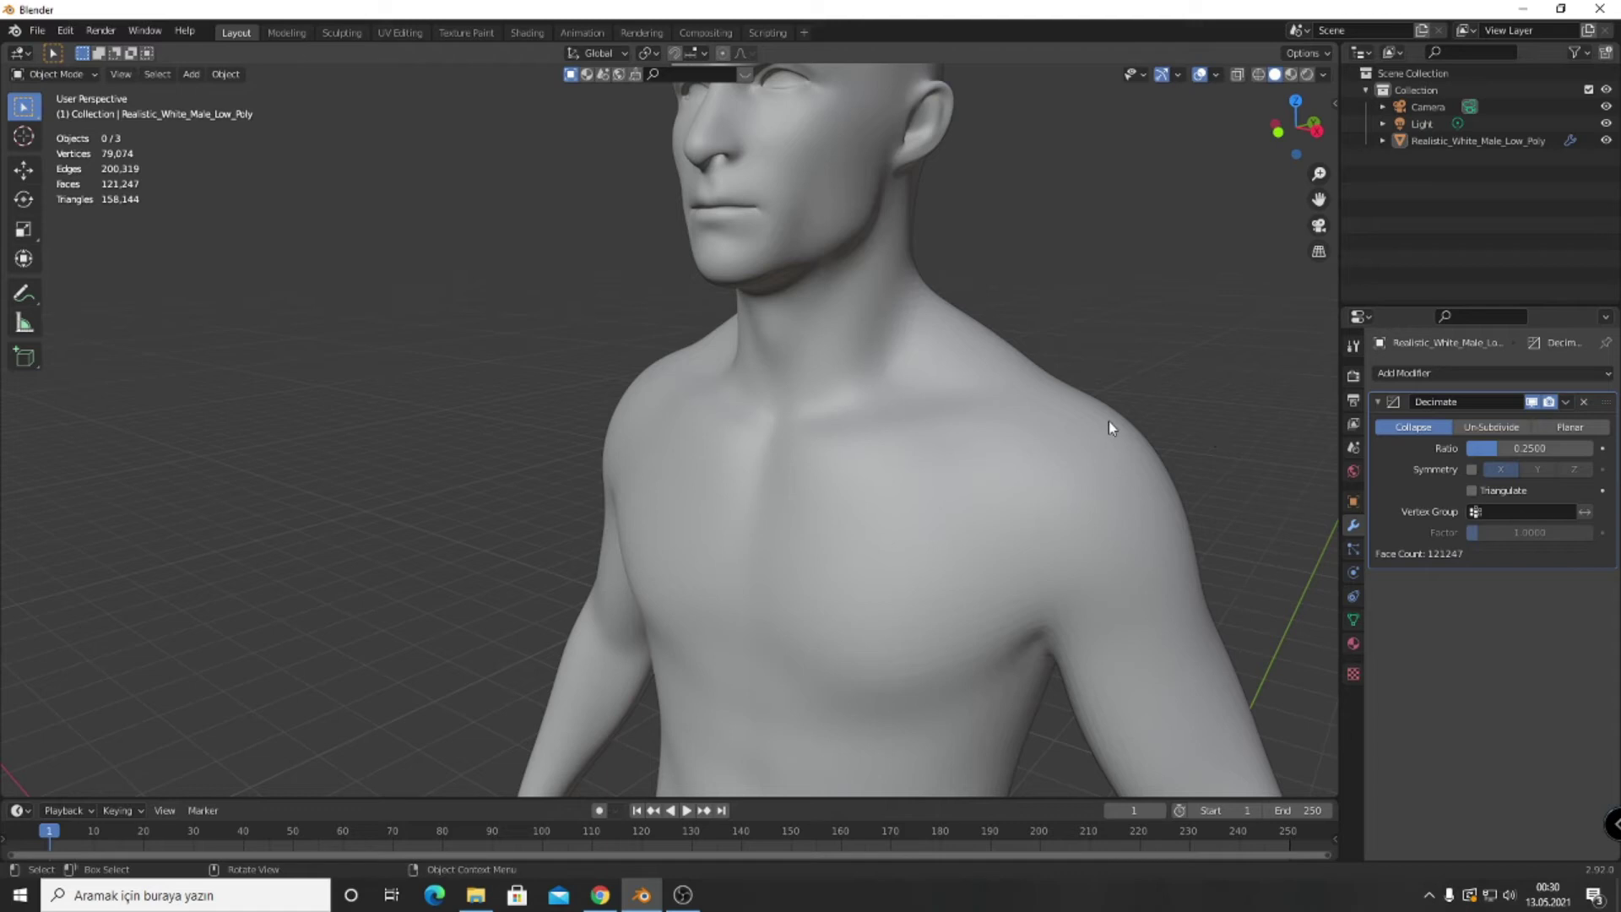
Lower the Decimate ratio further to 0.15, leaving 80,388 faces and 47,445 vertices.
{"action": "left_click", "coordinate": [1526, 448]}
{"action": "left_click", "coordinate": [1526, 448]}
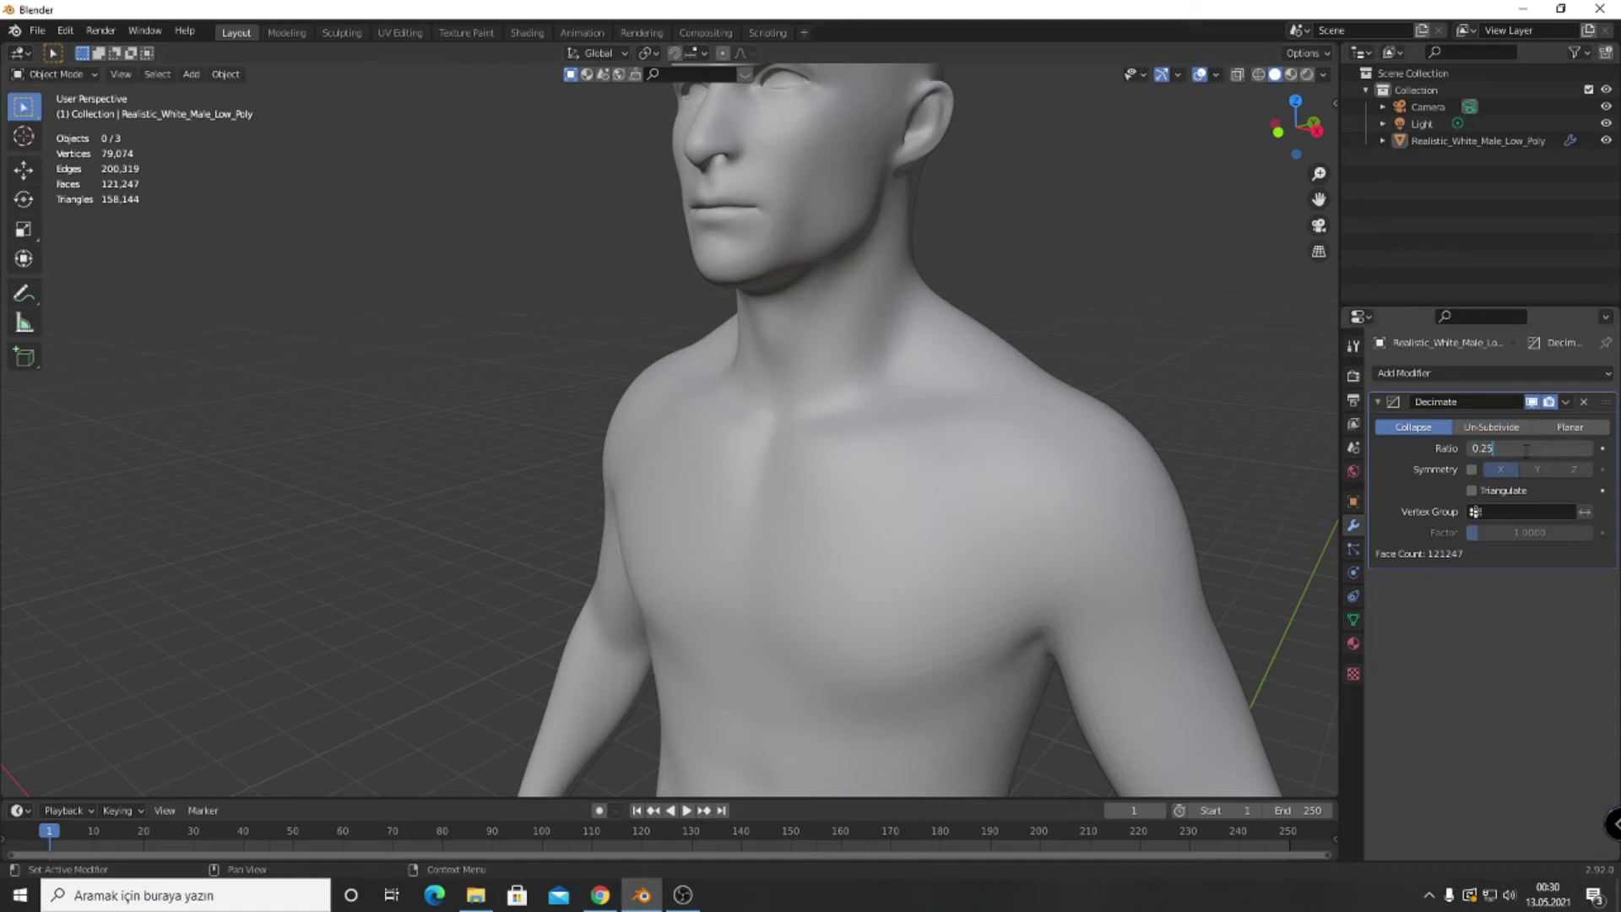
{"action": "key", "text": "BackSpace"}
{"action": "key", "text": "BackSpace"}
{"action": "type", "text": "15"}
{"action": "key", "text": "Return"}
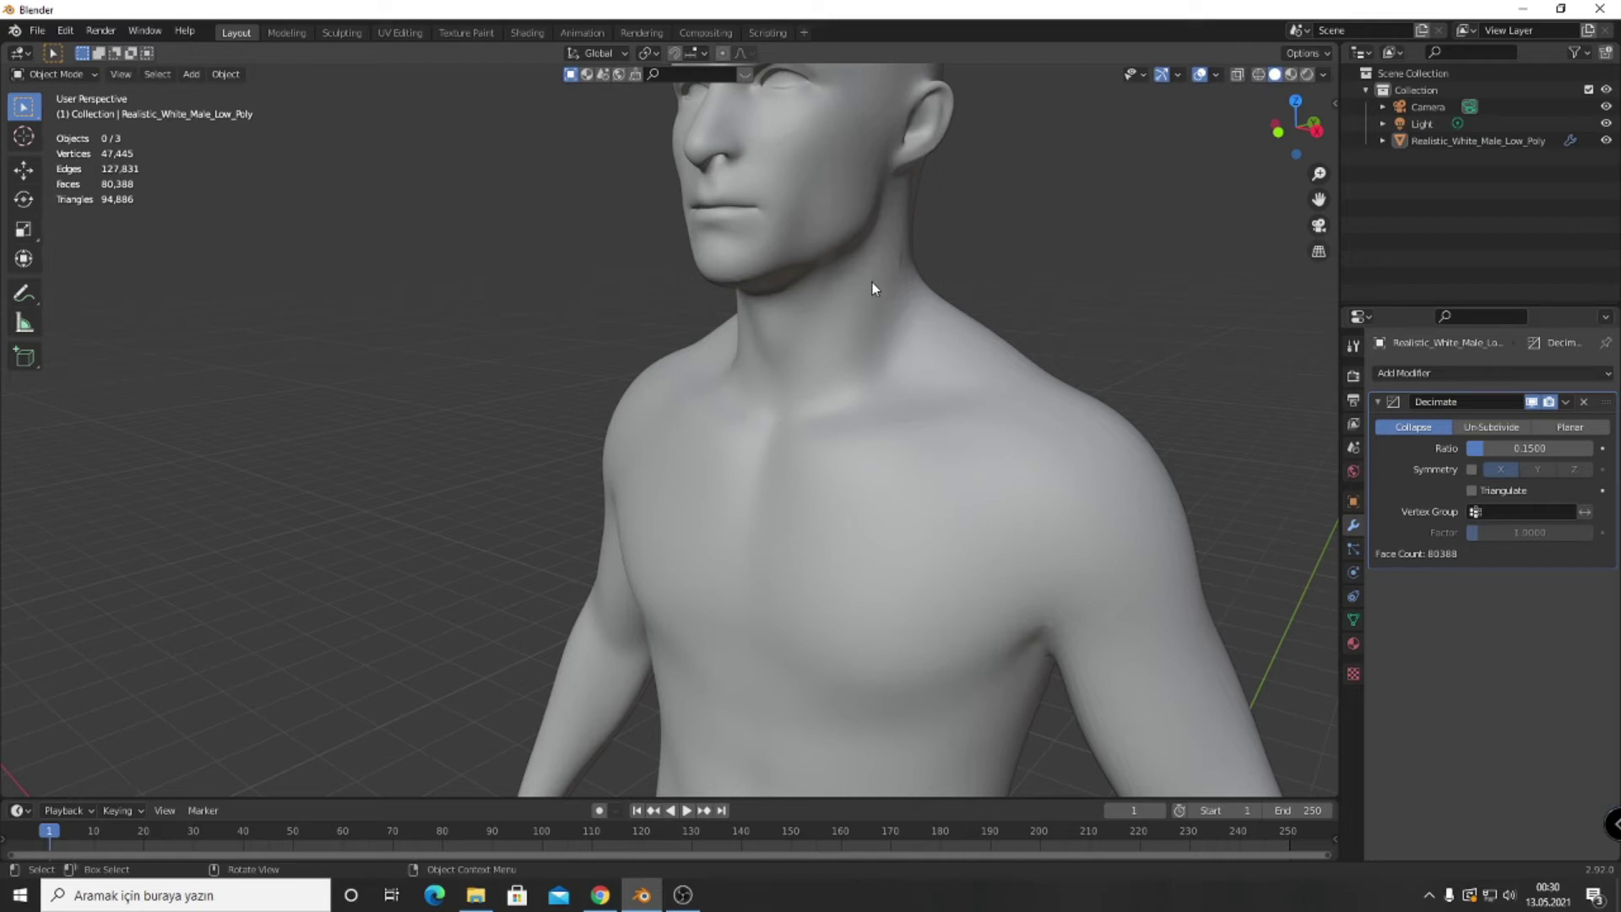
{"action": "scroll", "coordinate": [871, 276], "scroll_direction": "down", "scroll_amount": 4}
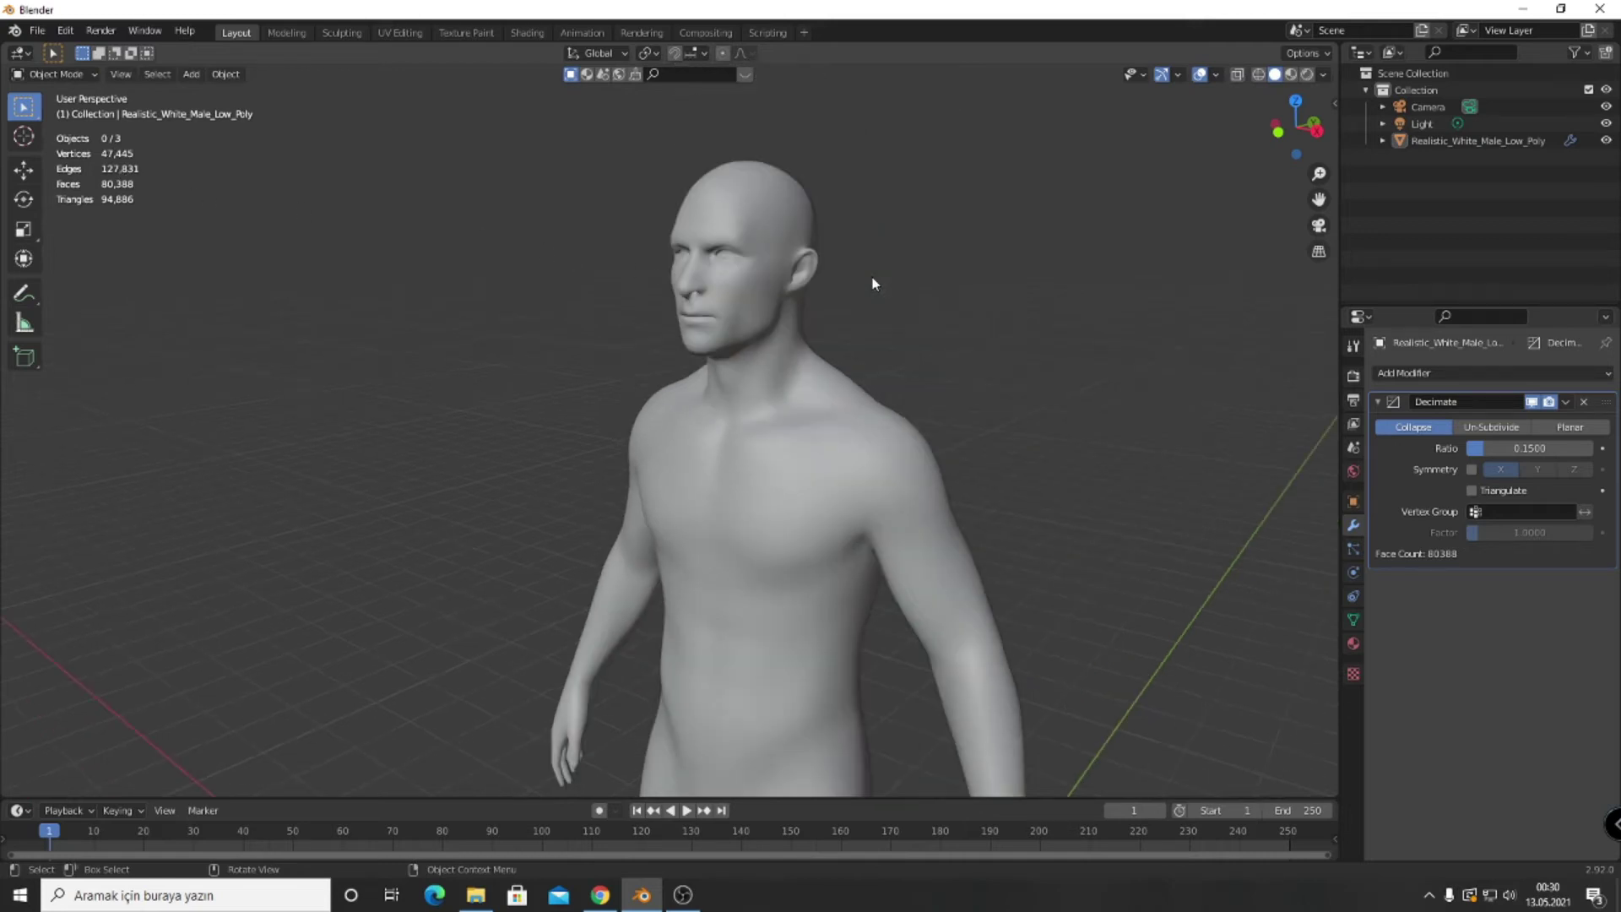
Lower the Decimate ratio to 0.1, cutting the mesh to 56,697 faces.
{"action": "left_click", "coordinate": [1508, 448]}
{"action": "key", "text": "End"}
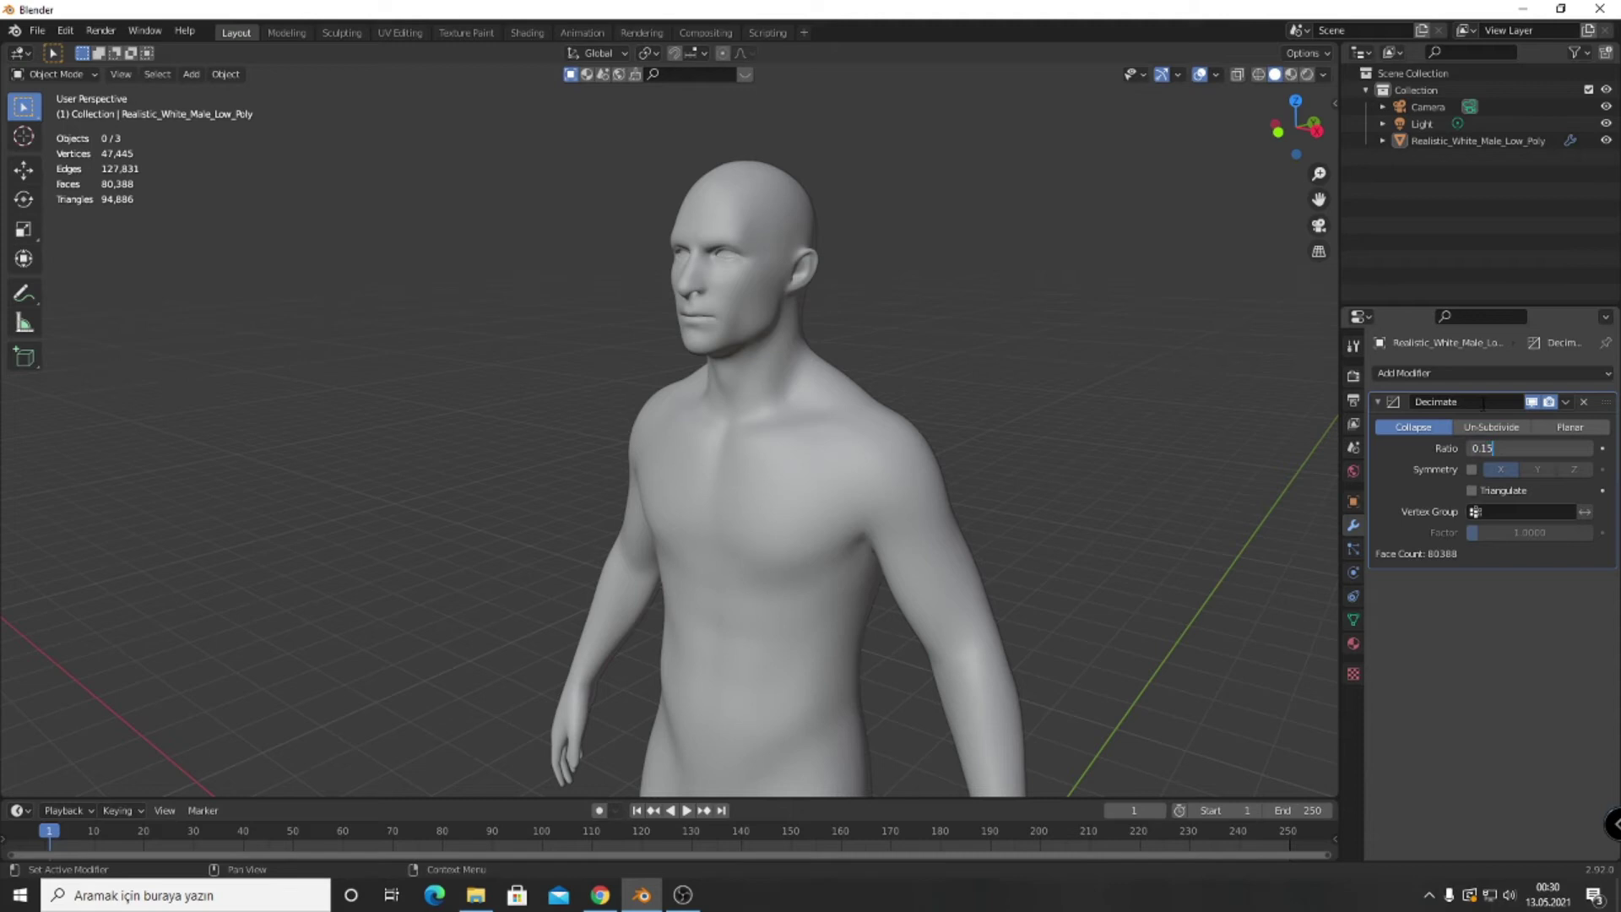
{"action": "key", "text": "BackSpace"}
Show the wireframe overlay again and reselect the body mesh to view its side.
{"action": "left_click", "coordinate": [1217, 73]}
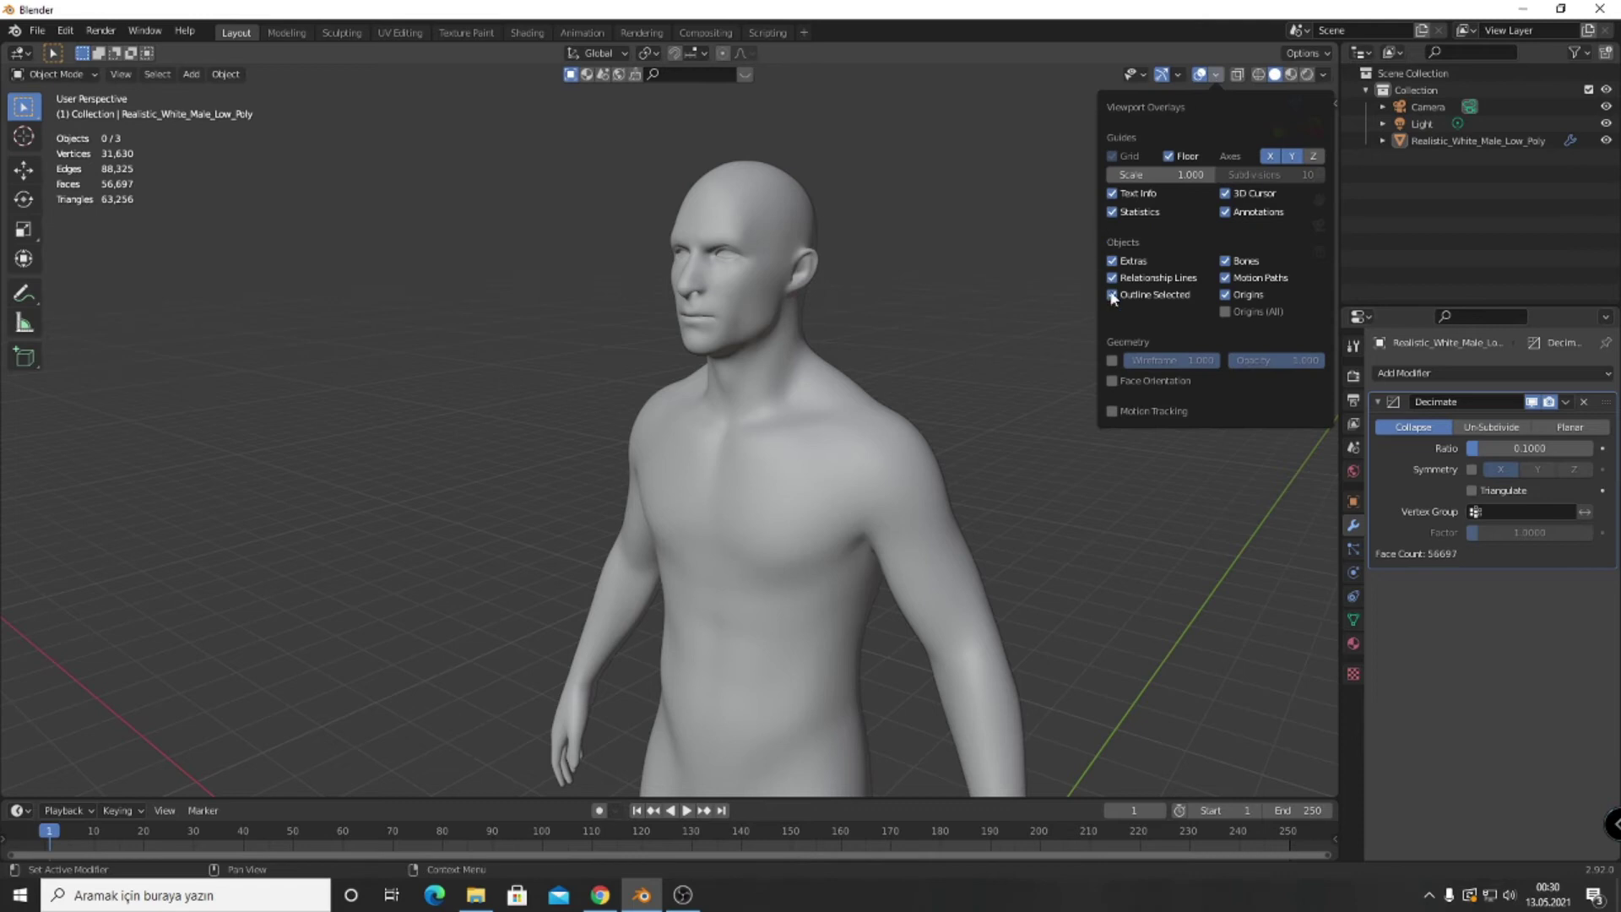
{"action": "left_click", "coordinate": [1112, 361]}
{"action": "scroll", "coordinate": [828, 499], "scroll_direction": "up", "scroll_amount": 2}
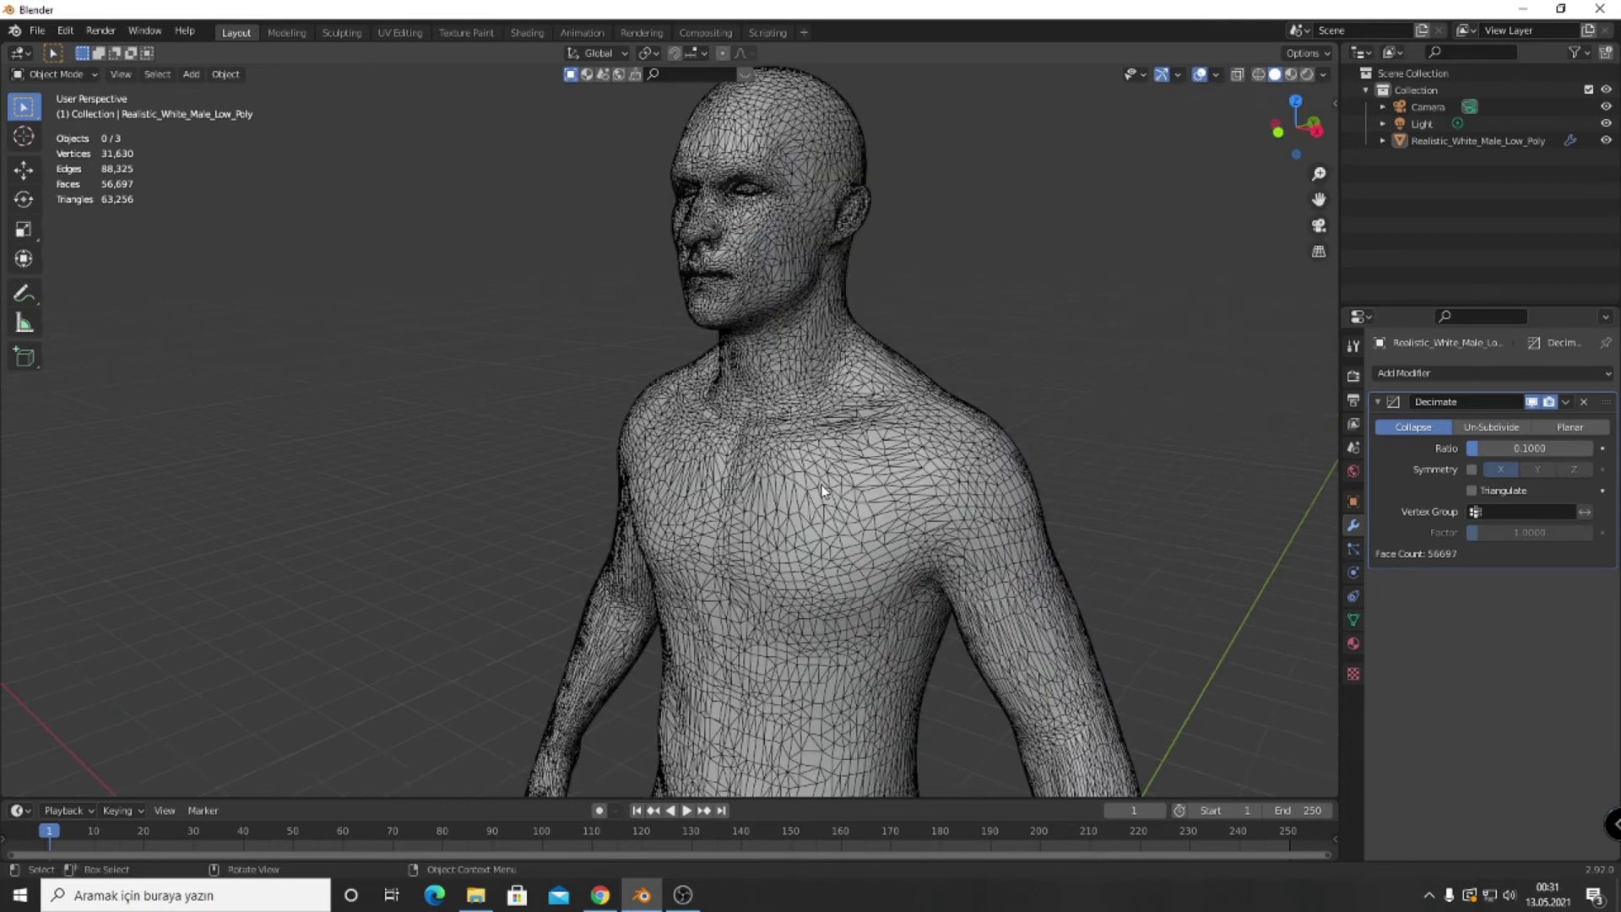
{"action": "left_click", "coordinate": [904, 477]}
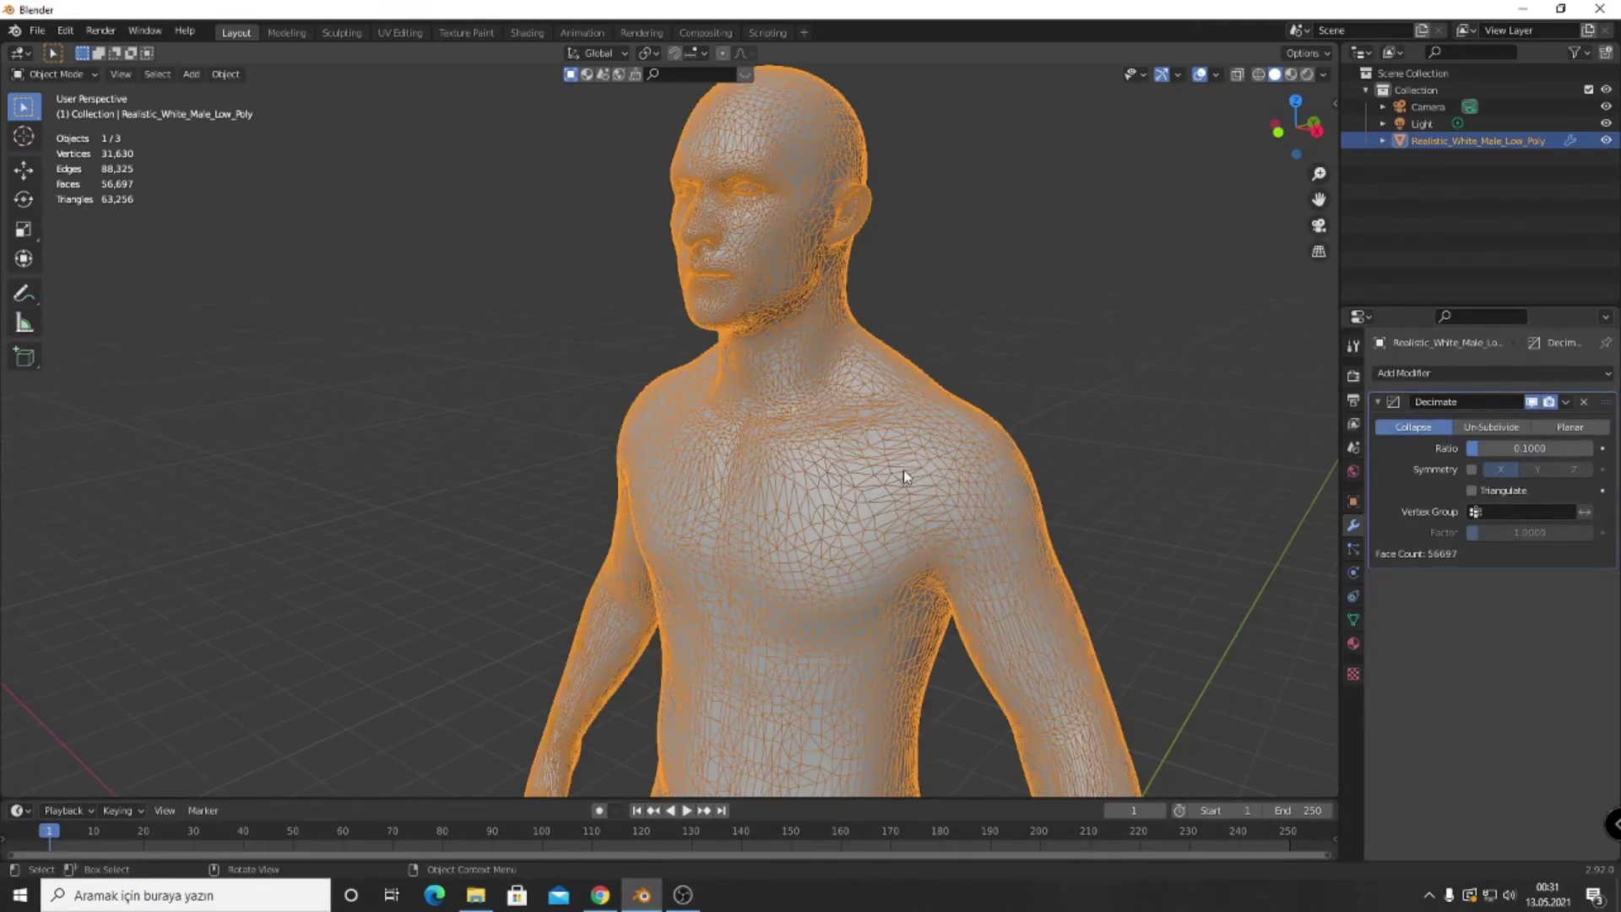
{"action": "mouse_move", "coordinate": [884, 444]}
{"action": "middle_mouse_down"}
{"action": "mouse_move", "coordinate": [852, 437]}
{"action": "mouse_move", "coordinate": [879, 438]}
{"action": "middle_mouse_up"}
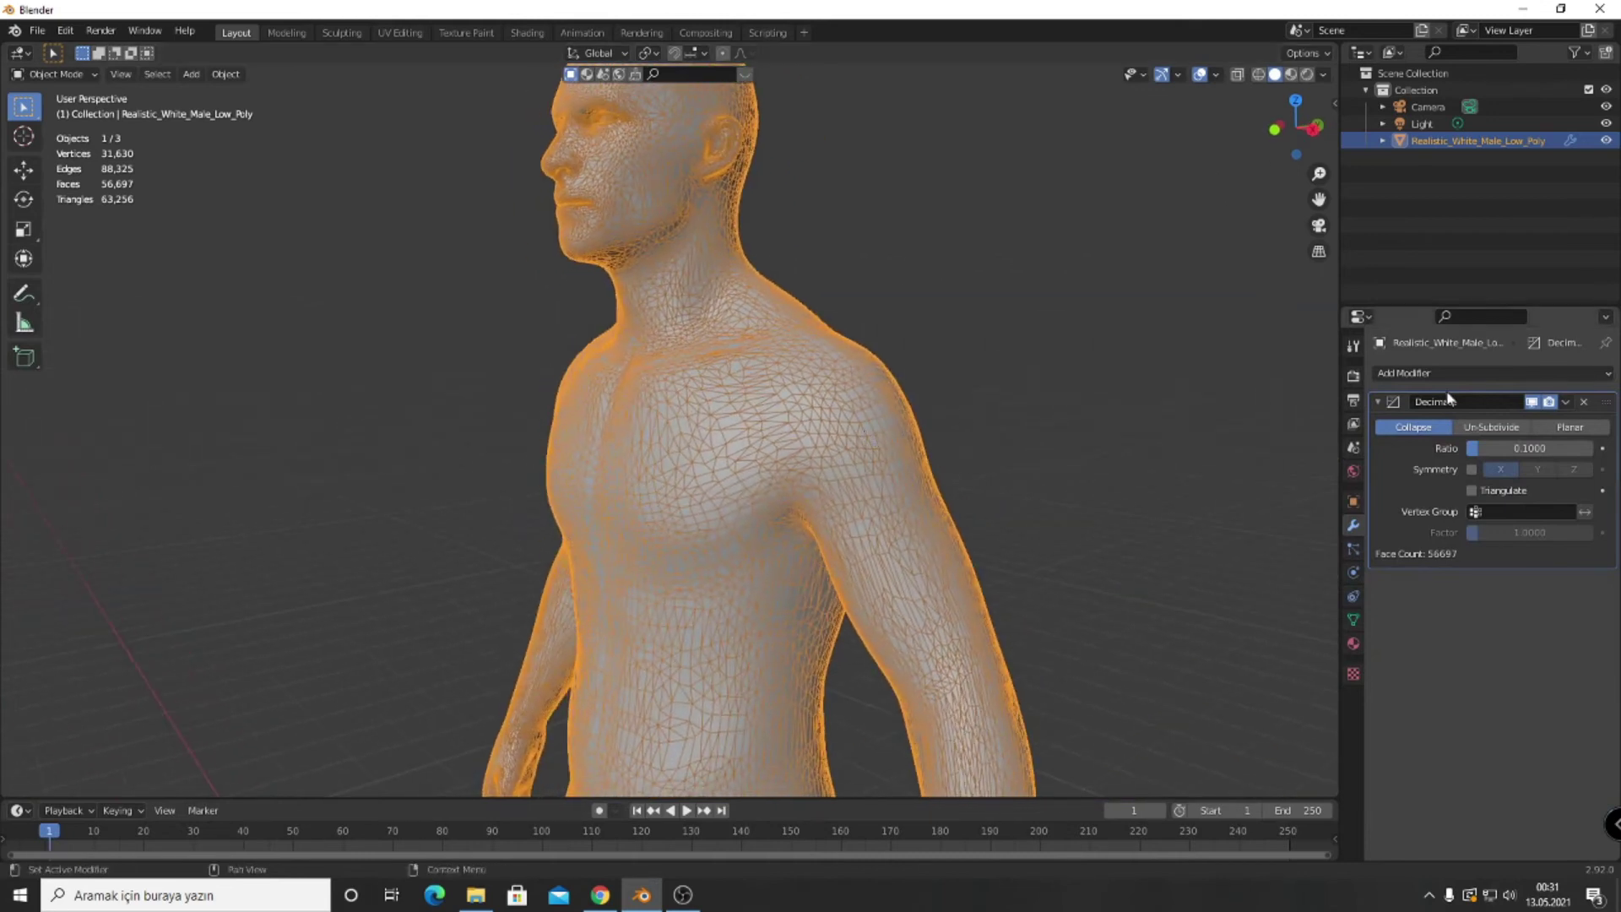
Switch Decimate to Un-Subdivide mode and raise its Iterations, reaching 79,072 faces.
{"action": "left_click", "coordinate": [1486, 426]}
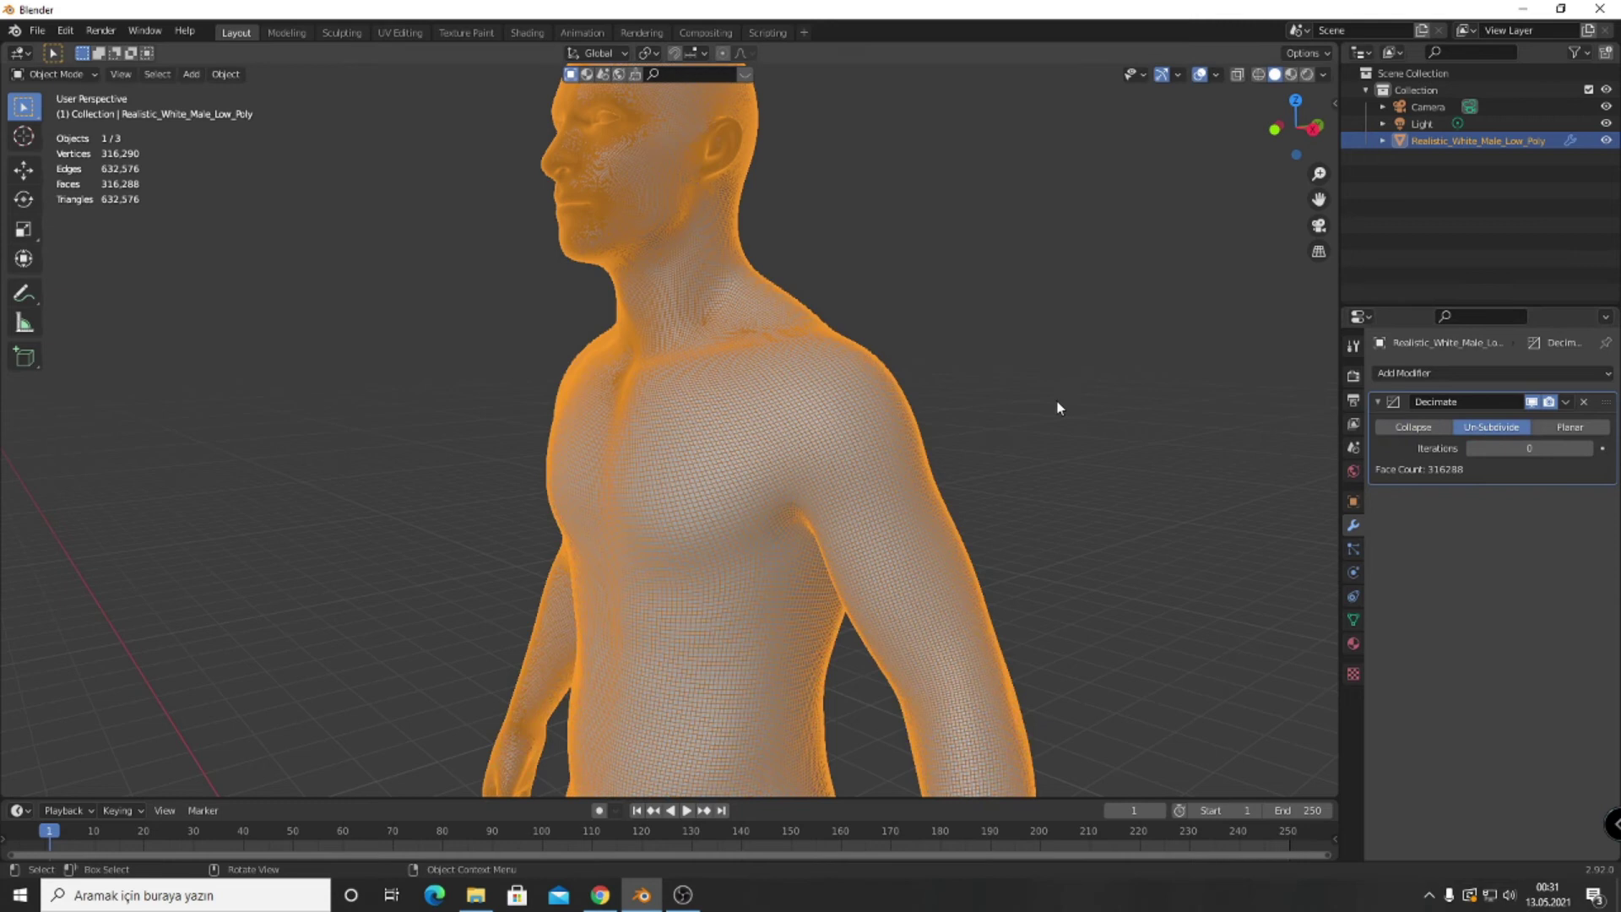
{"action": "middle_click_drag", "start_coordinate": [1061, 406], "coordinate": [1083, 423]}
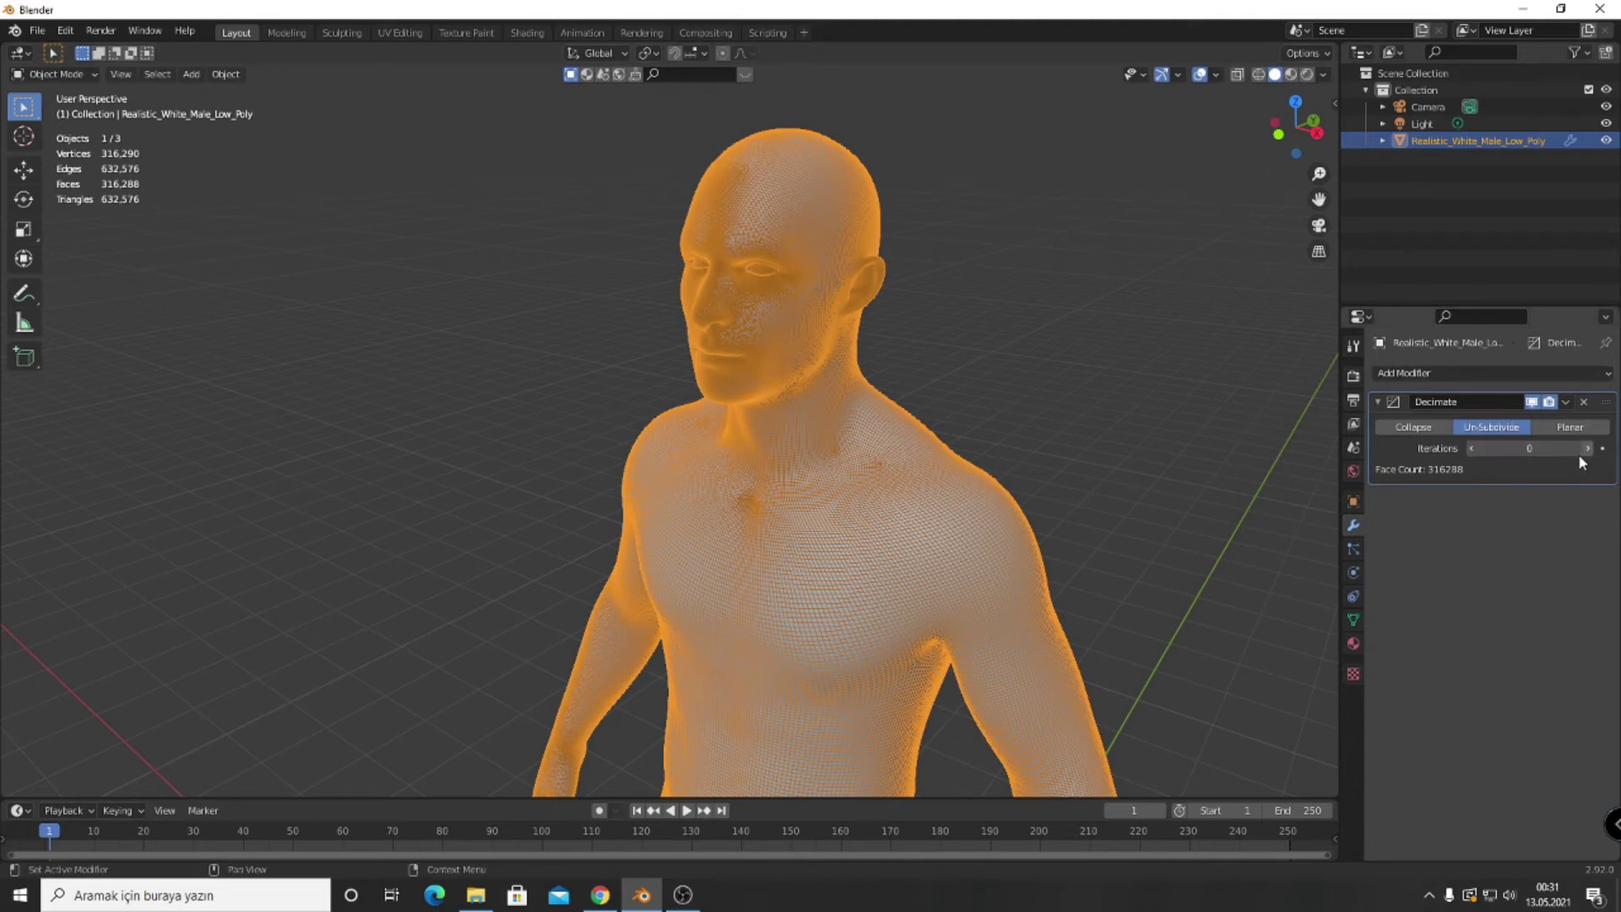
{"action": "left_click", "coordinate": [1062, 490]}
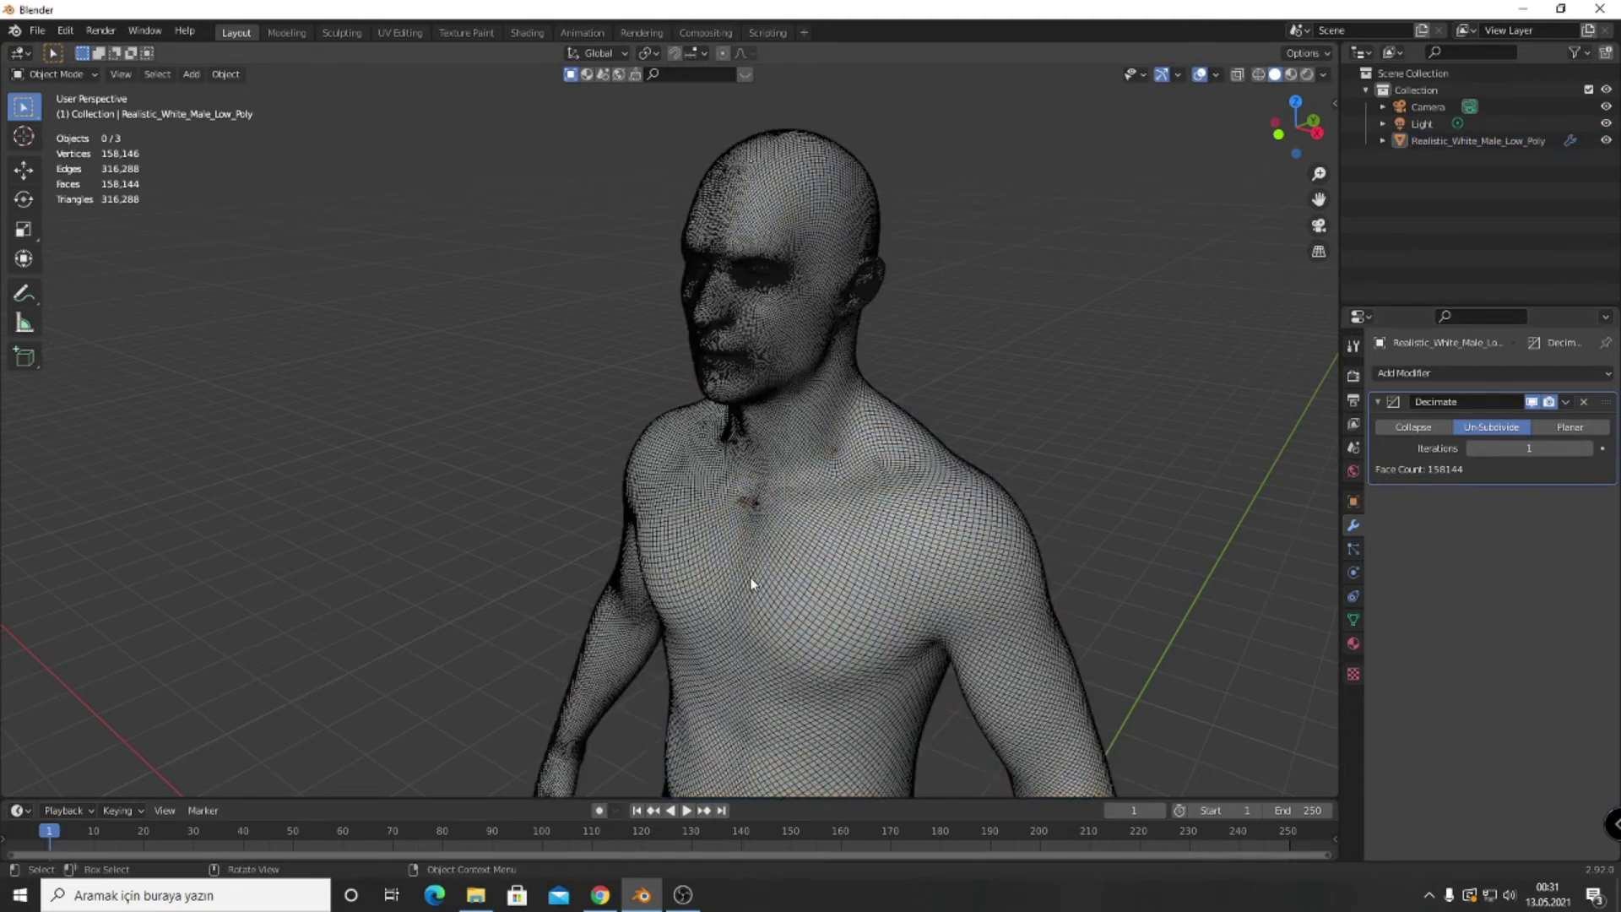
{"action": "left_click", "coordinate": [848, 561]}
{"action": "left_click", "coordinate": [1587, 448]}
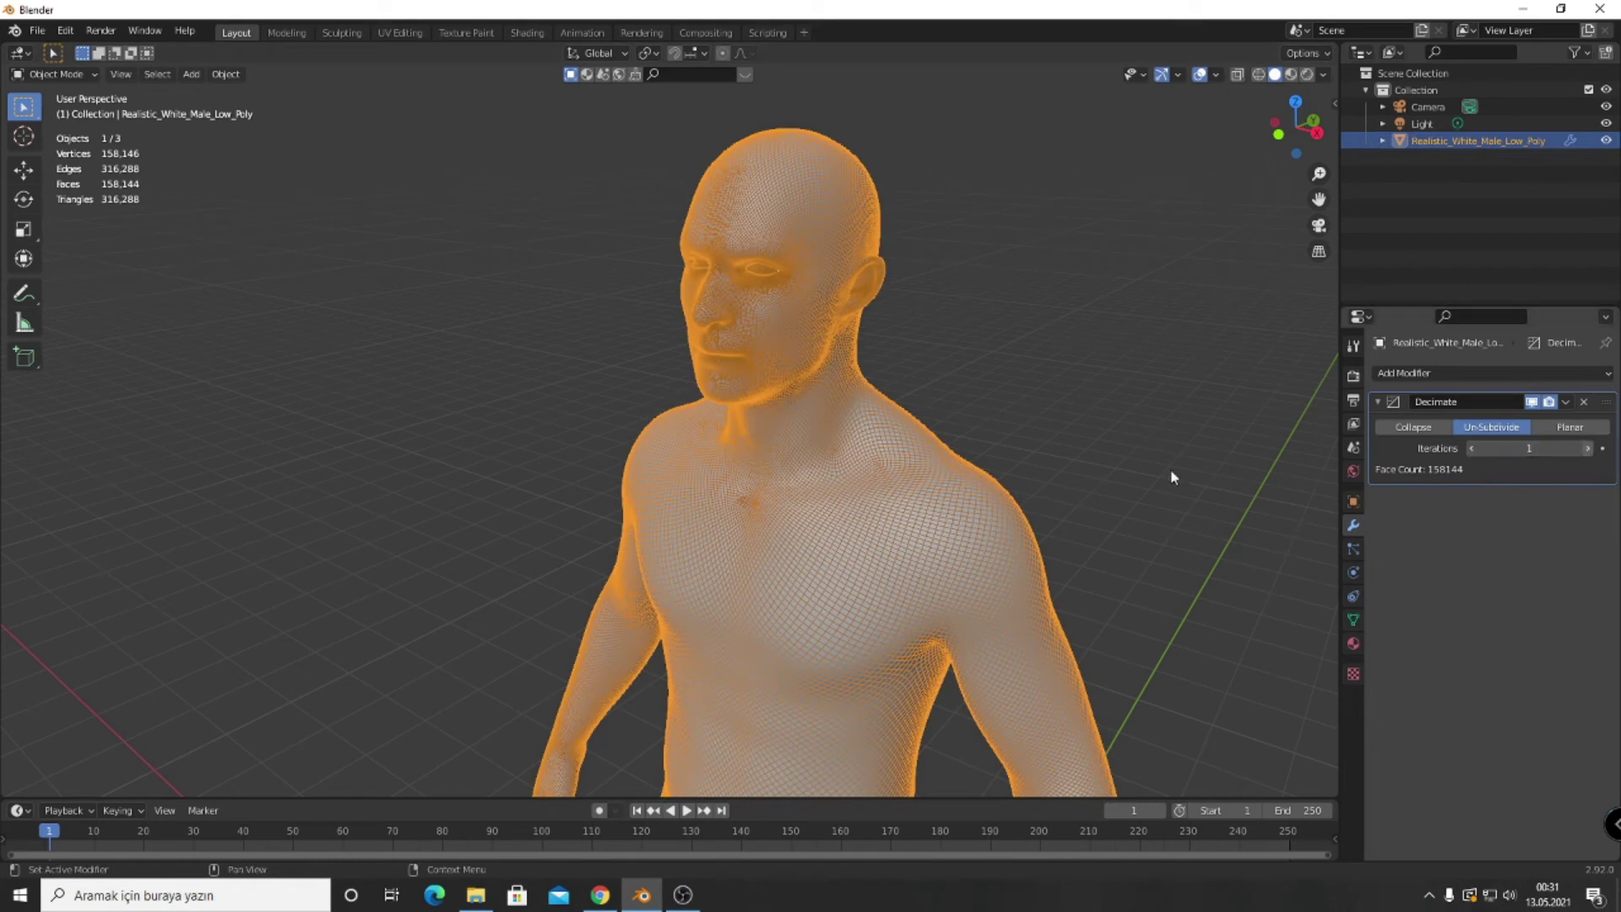
{"action": "left_click", "coordinate": [1056, 460]}
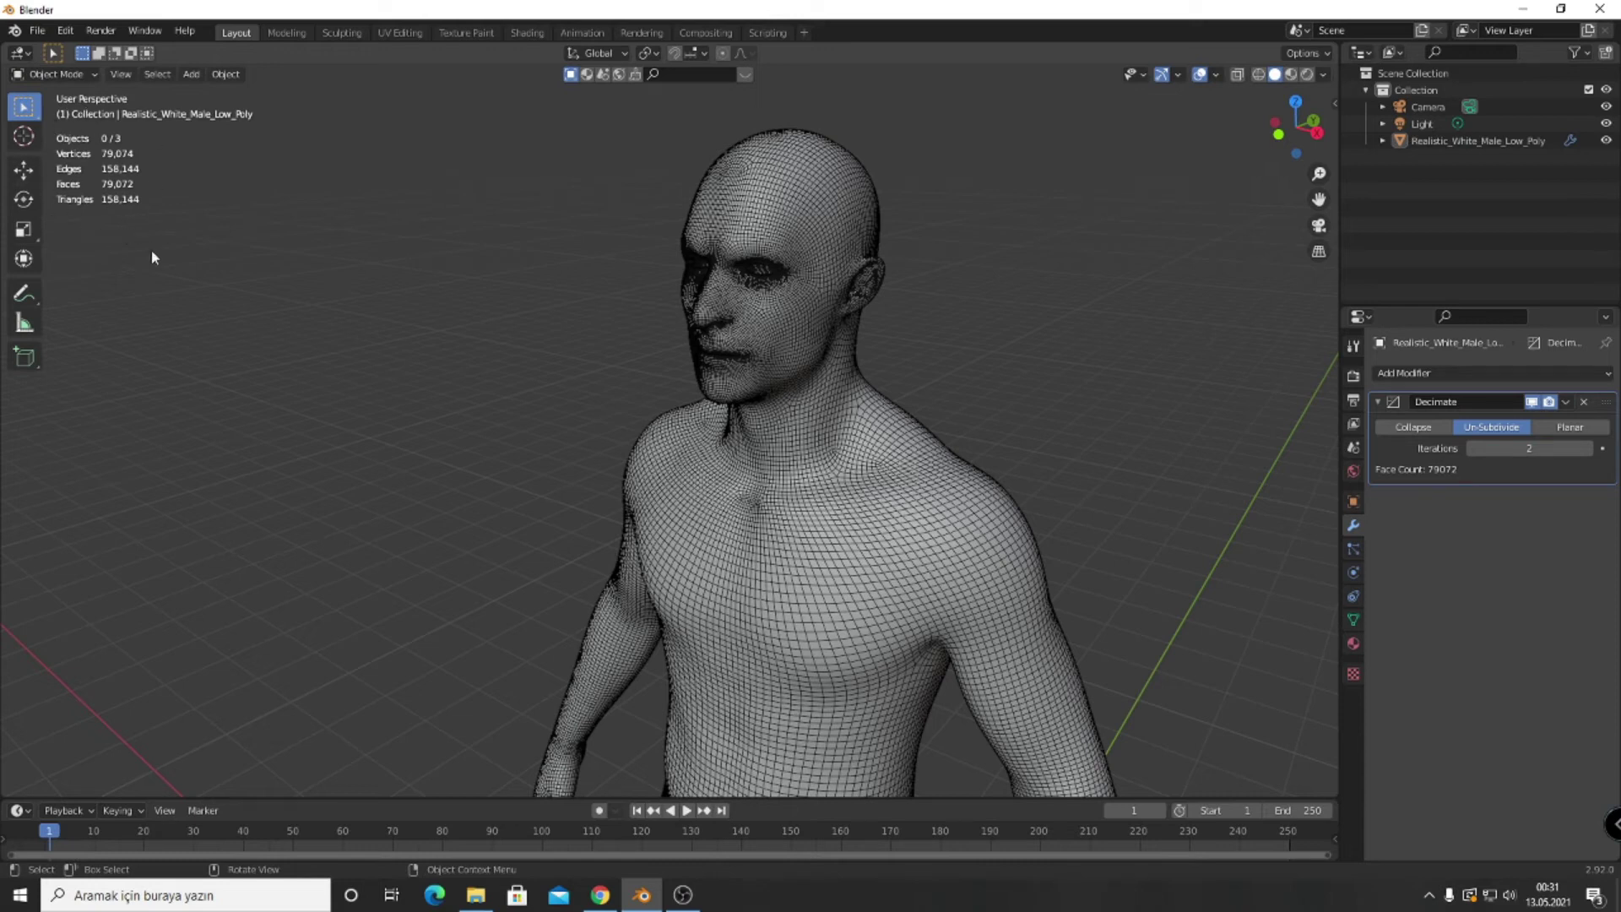
{"action": "left_click", "coordinate": [1587, 448]}
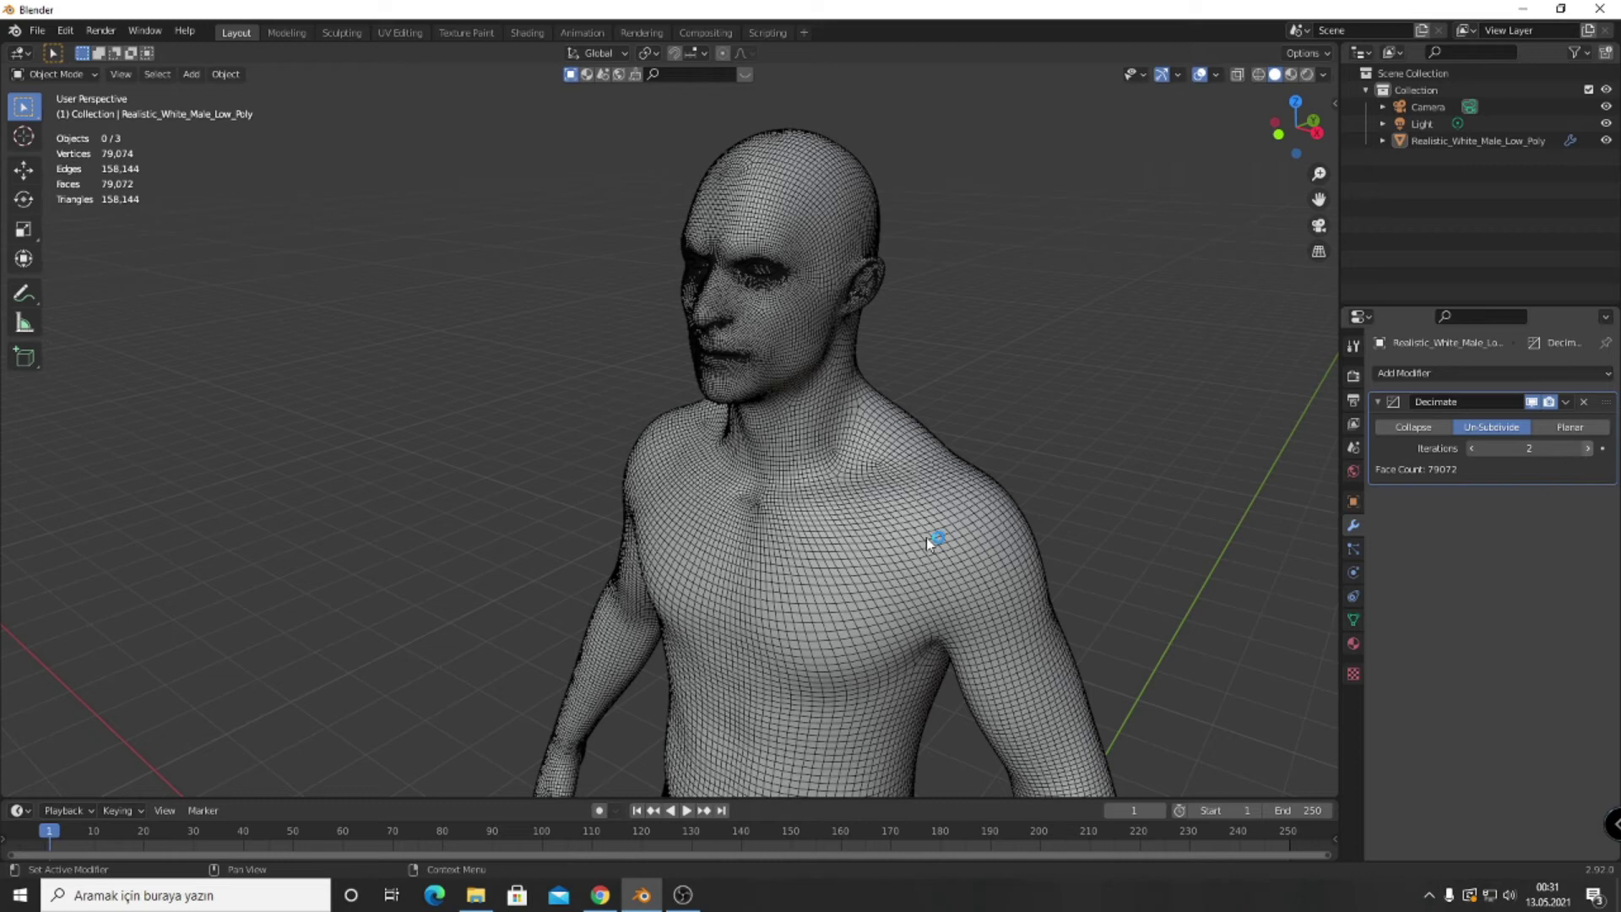
Toggle the wireframe overlay off and back on with the body mesh selected.
{"action": "middle_click_drag", "start_coordinate": [924, 525], "coordinate": [911, 507]}
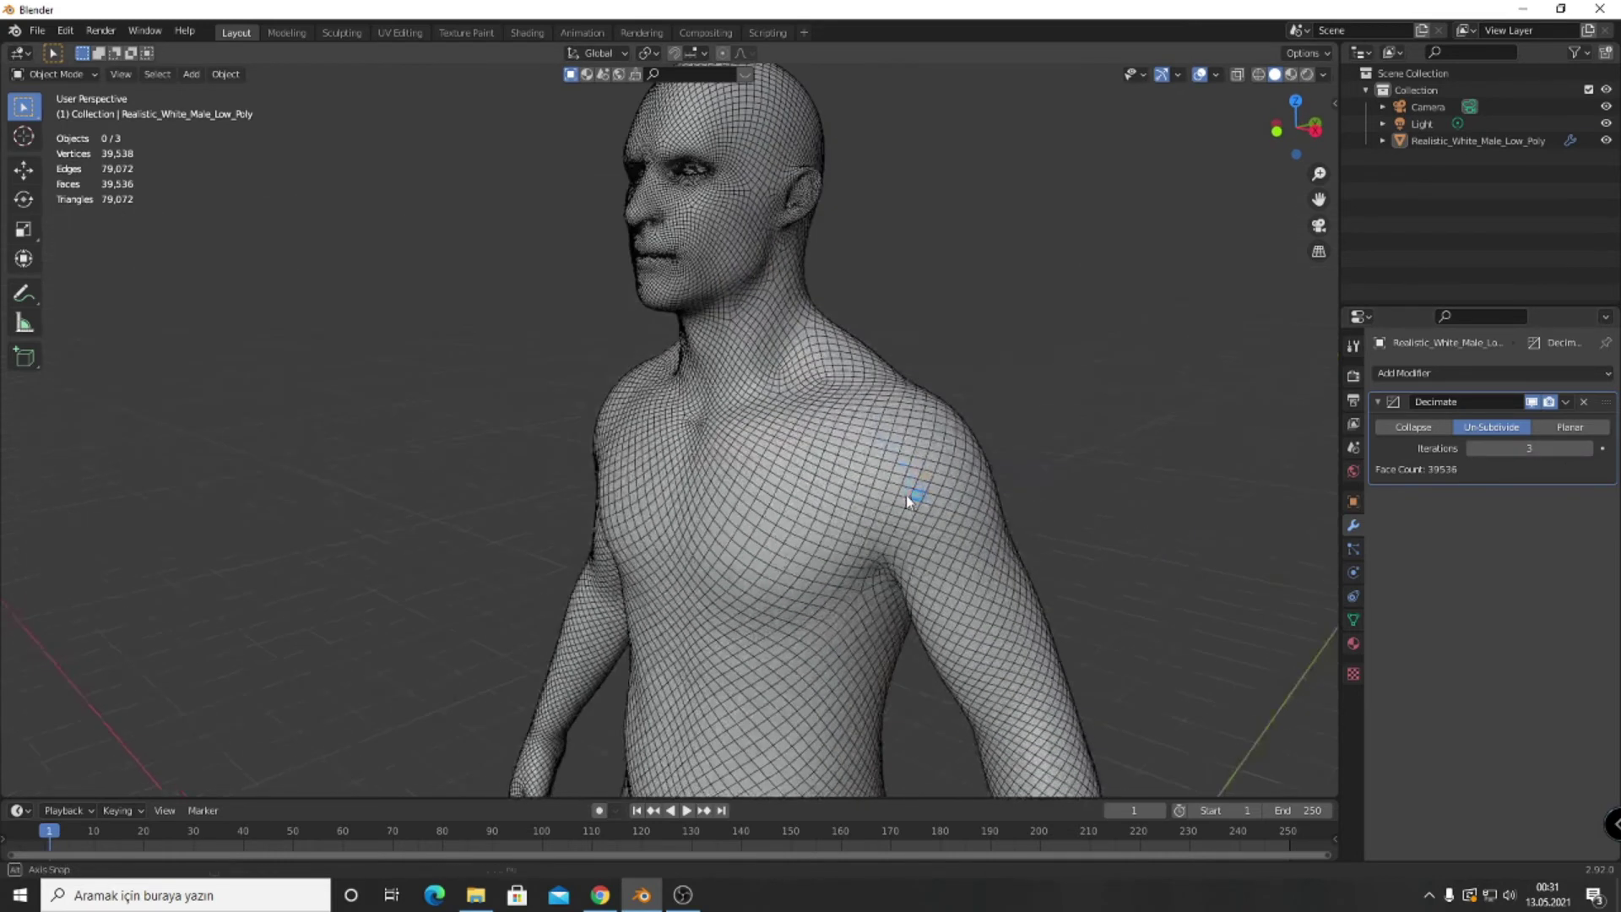
{"action": "left_click", "coordinate": [1216, 75]}
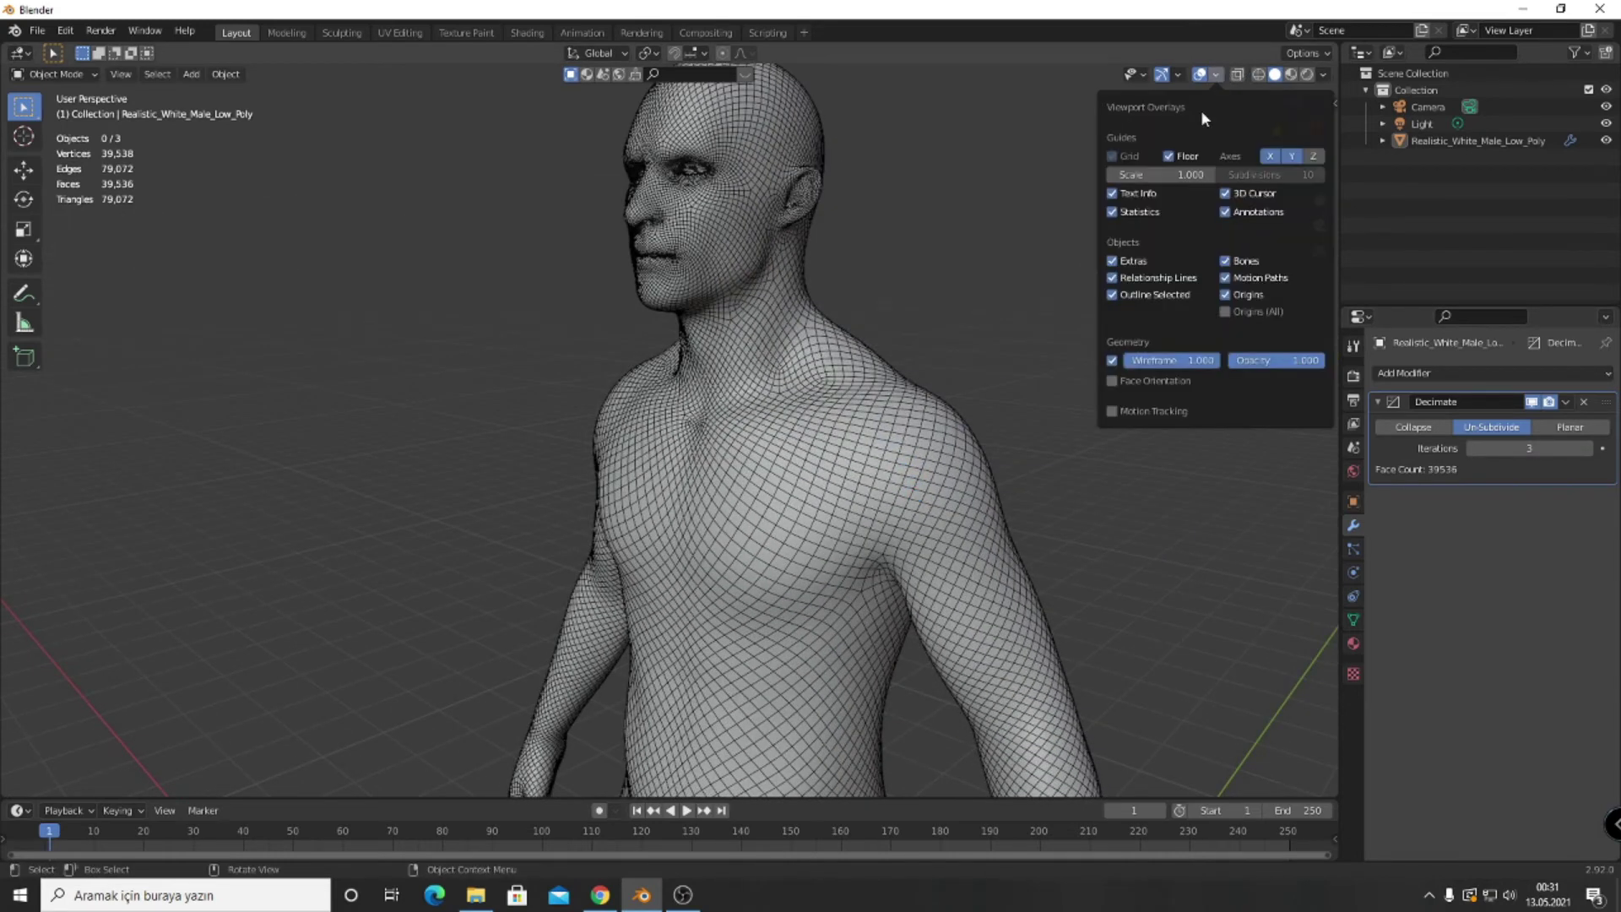
{"action": "left_click", "coordinate": [1111, 361]}
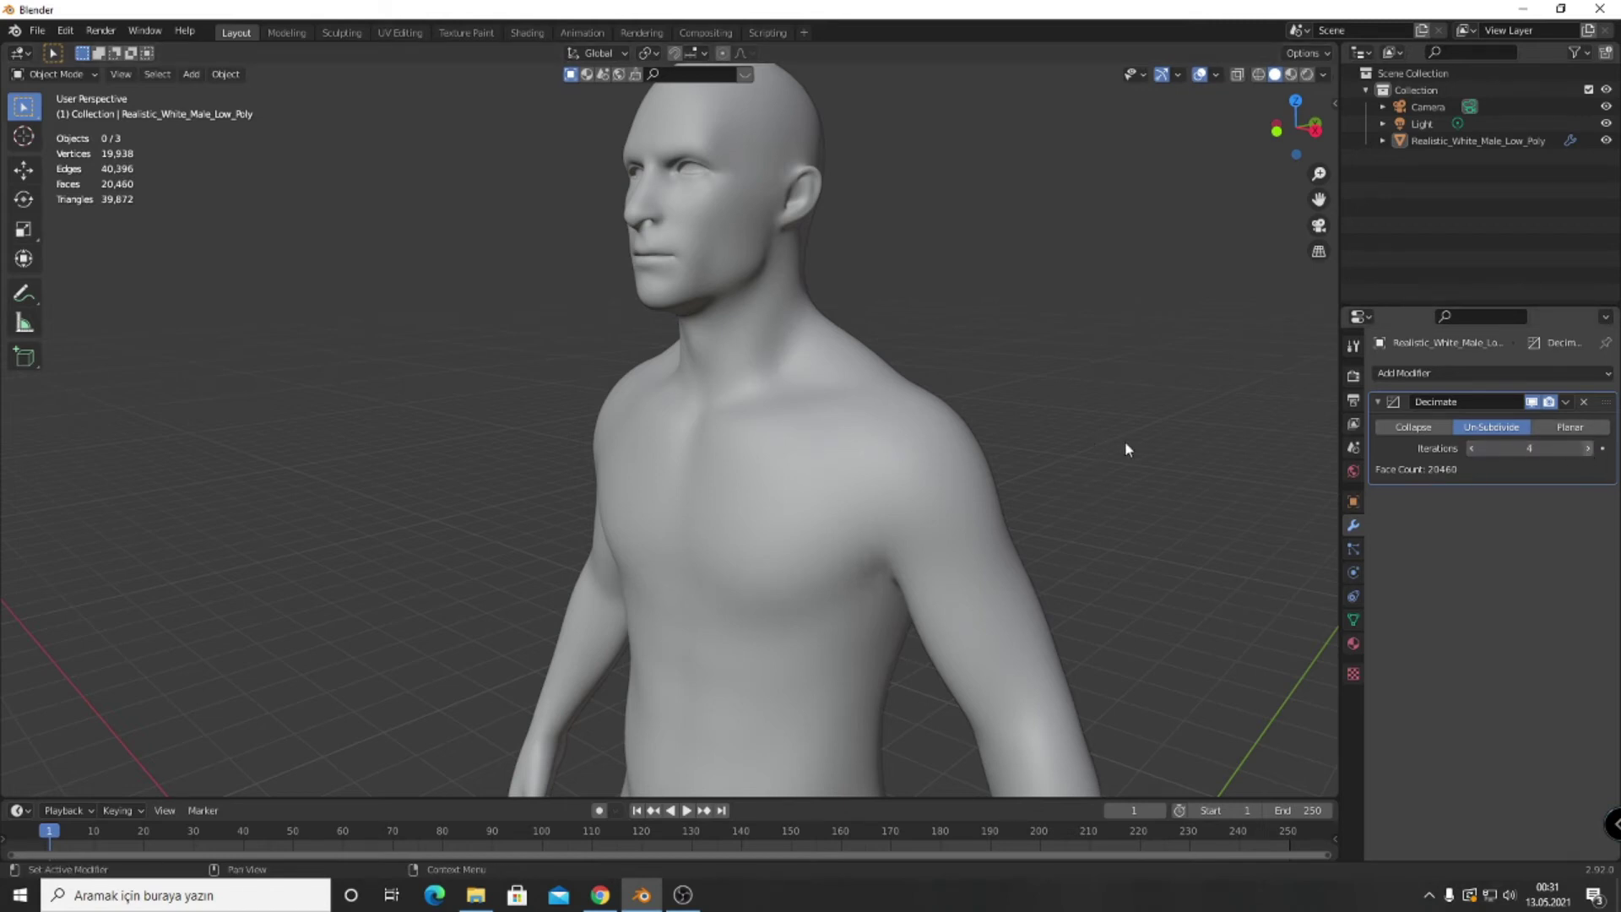
{"action": "left_click", "coordinate": [856, 424]}
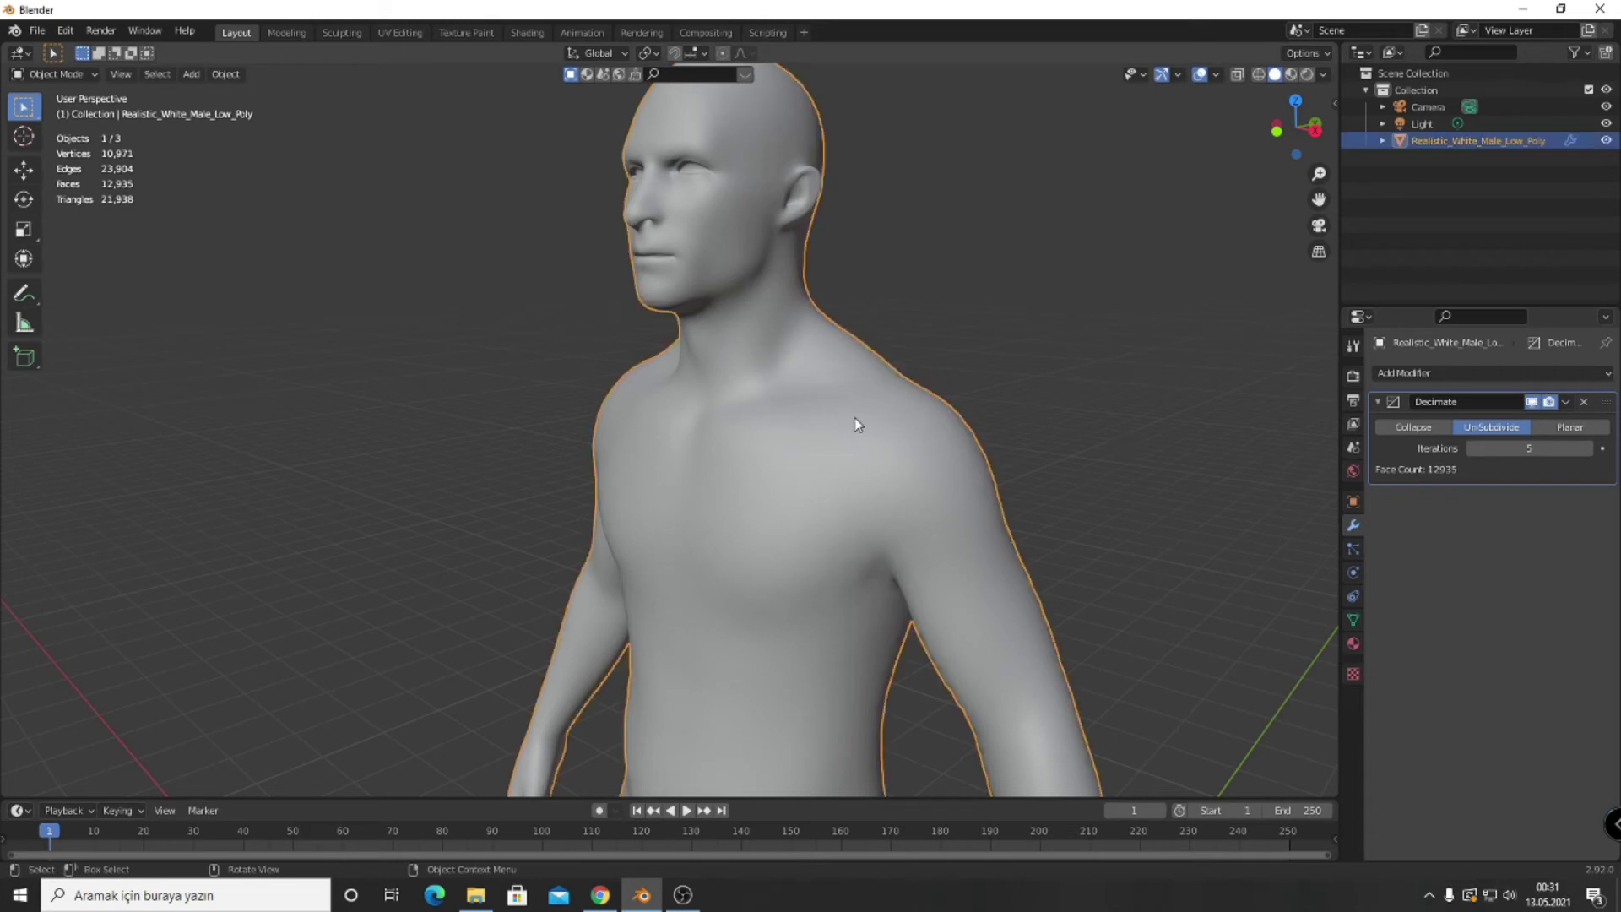
{"action": "left_click", "coordinate": [1216, 74]}
{"action": "left_click", "coordinate": [1113, 361]}
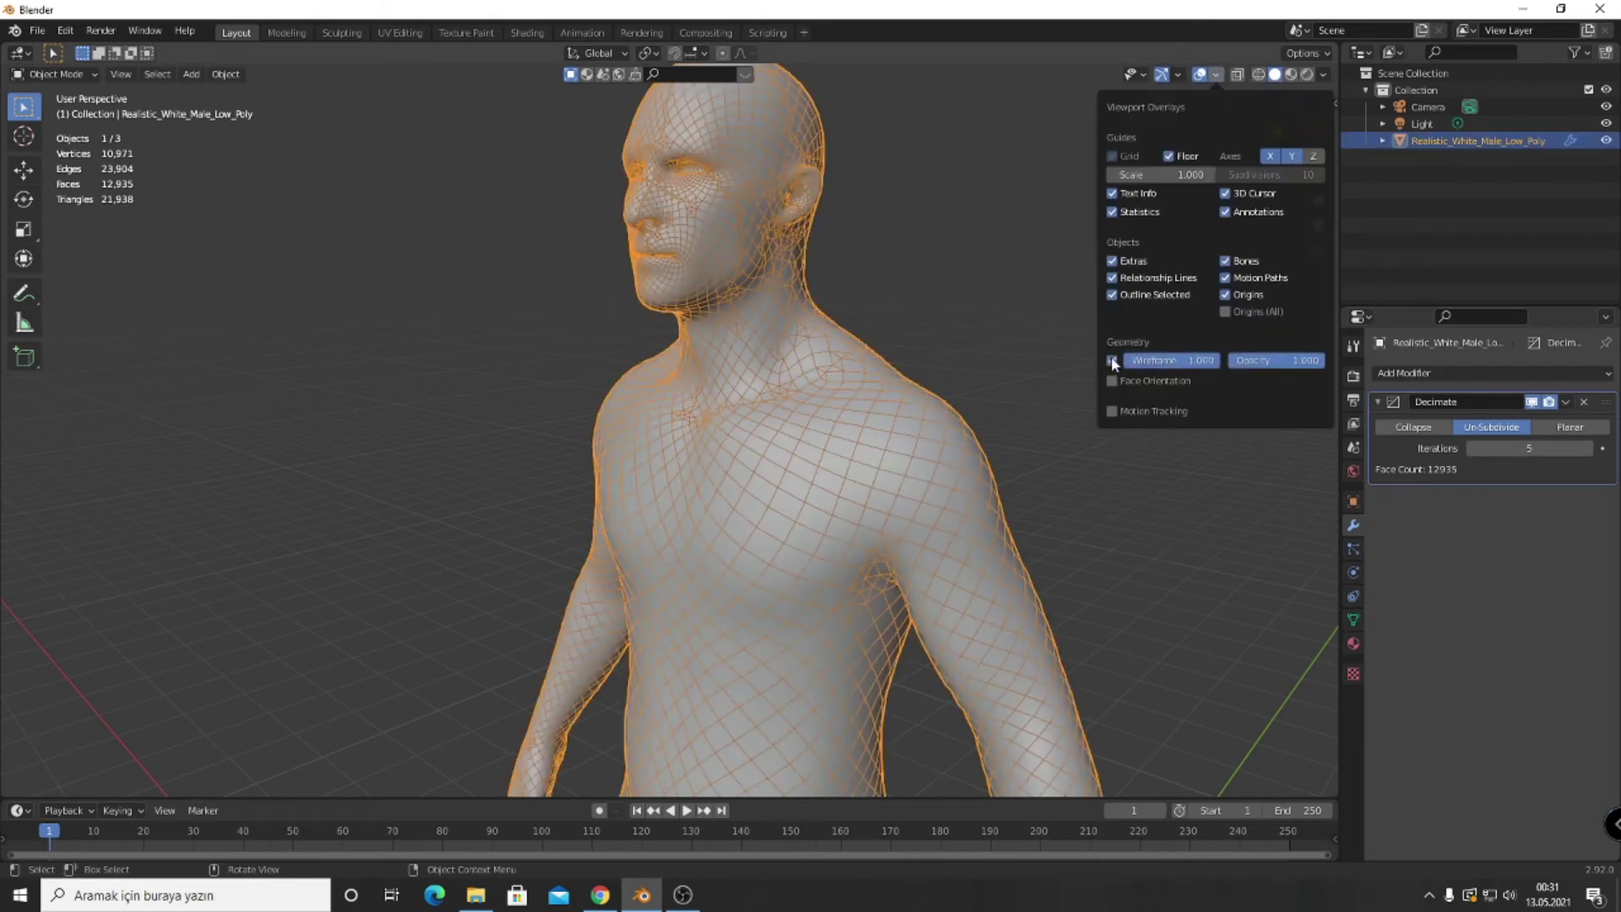
Raise the Un-Subdivide iterations to 8 (8,883 faces) and orbit to inspect the shoulder.
{"action": "middle_click_drag", "start_coordinate": [965, 380], "coordinate": [949, 462]}
{"action": "scroll", "coordinate": [933, 363], "scroll_direction": "up", "scroll_amount": 2}
{"action": "scroll", "coordinate": [895, 410], "scroll_direction": "down", "scroll_amount": 3}
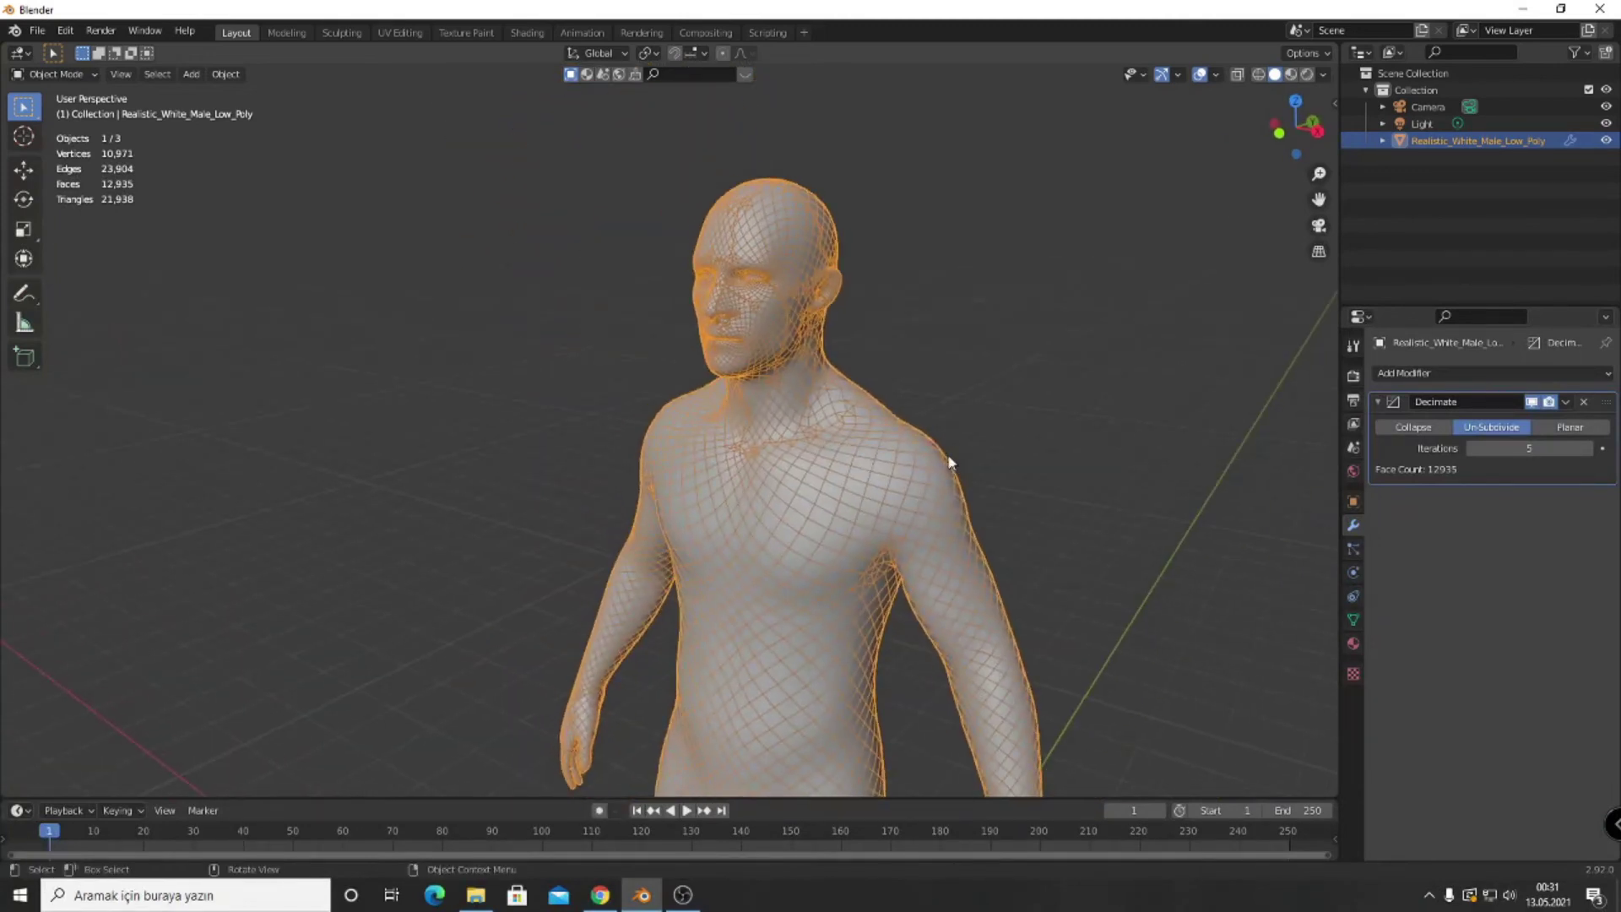
{"action": "scroll", "coordinate": [949, 462], "scroll_direction": "up", "scroll_amount": 2}
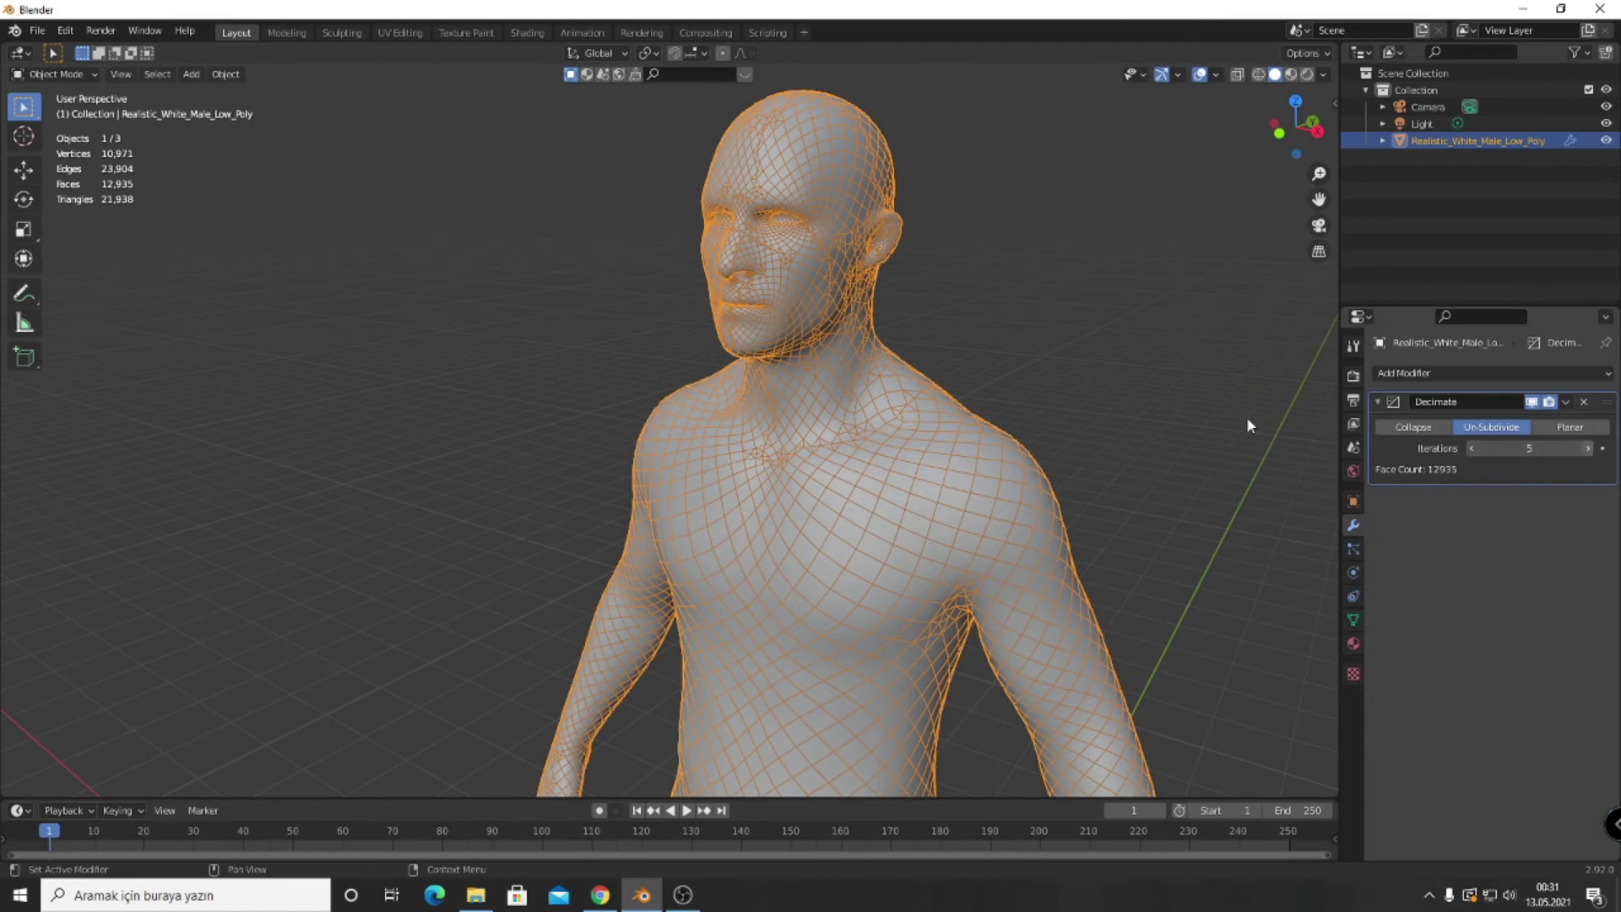
{"action": "left_click", "coordinate": [1216, 402]}
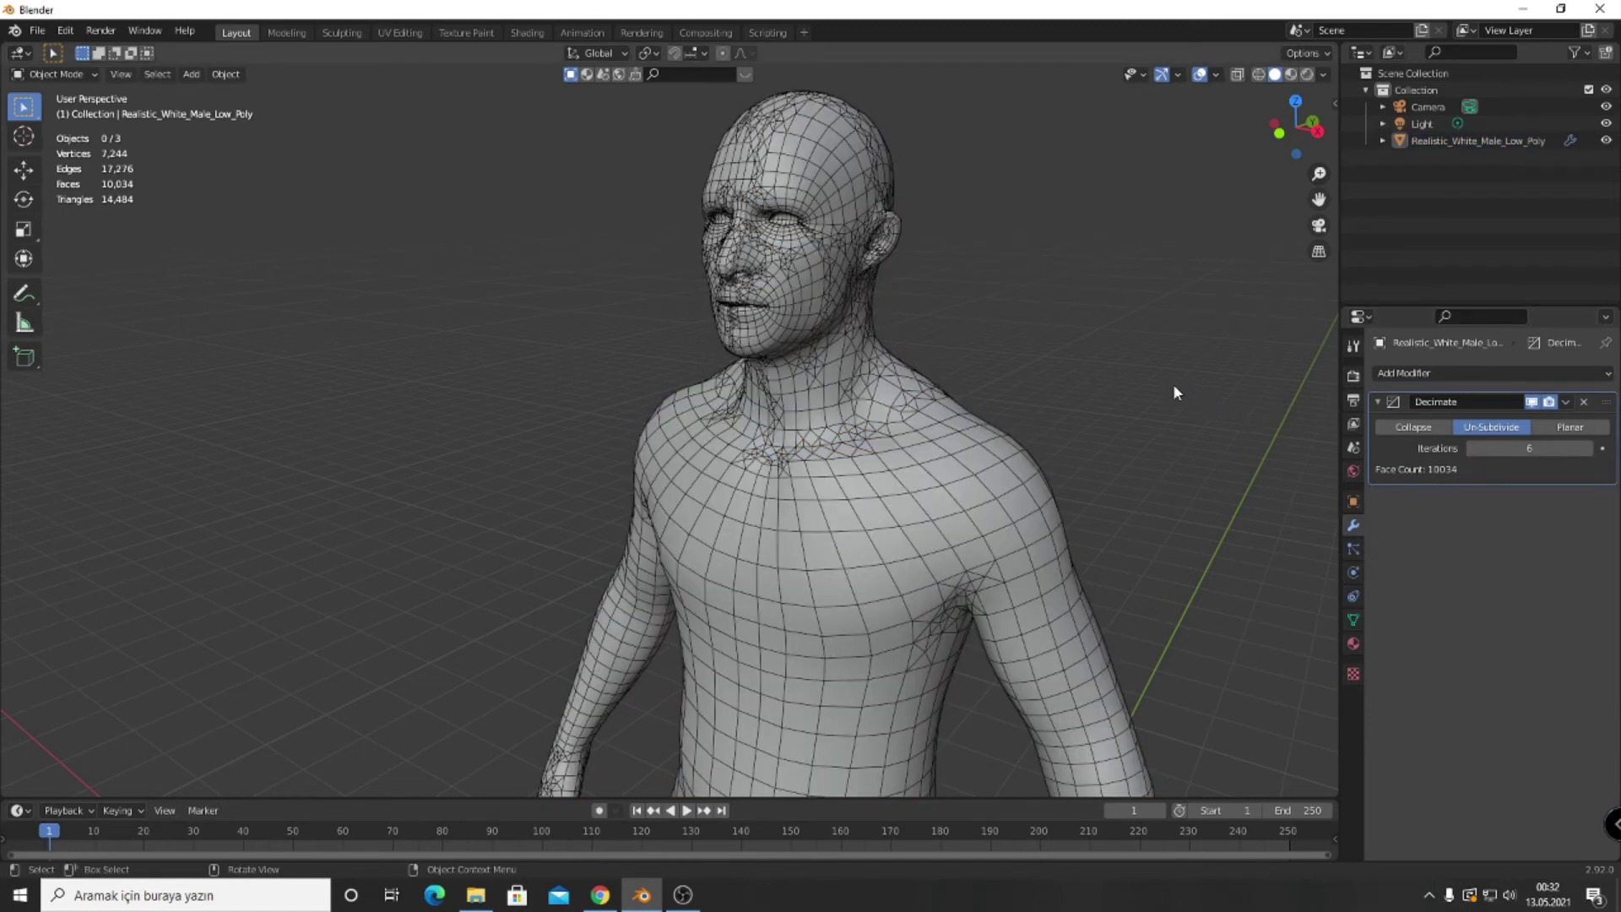
{"action": "middle_click_drag", "start_coordinate": [1173, 383], "coordinate": [1149, 377]}
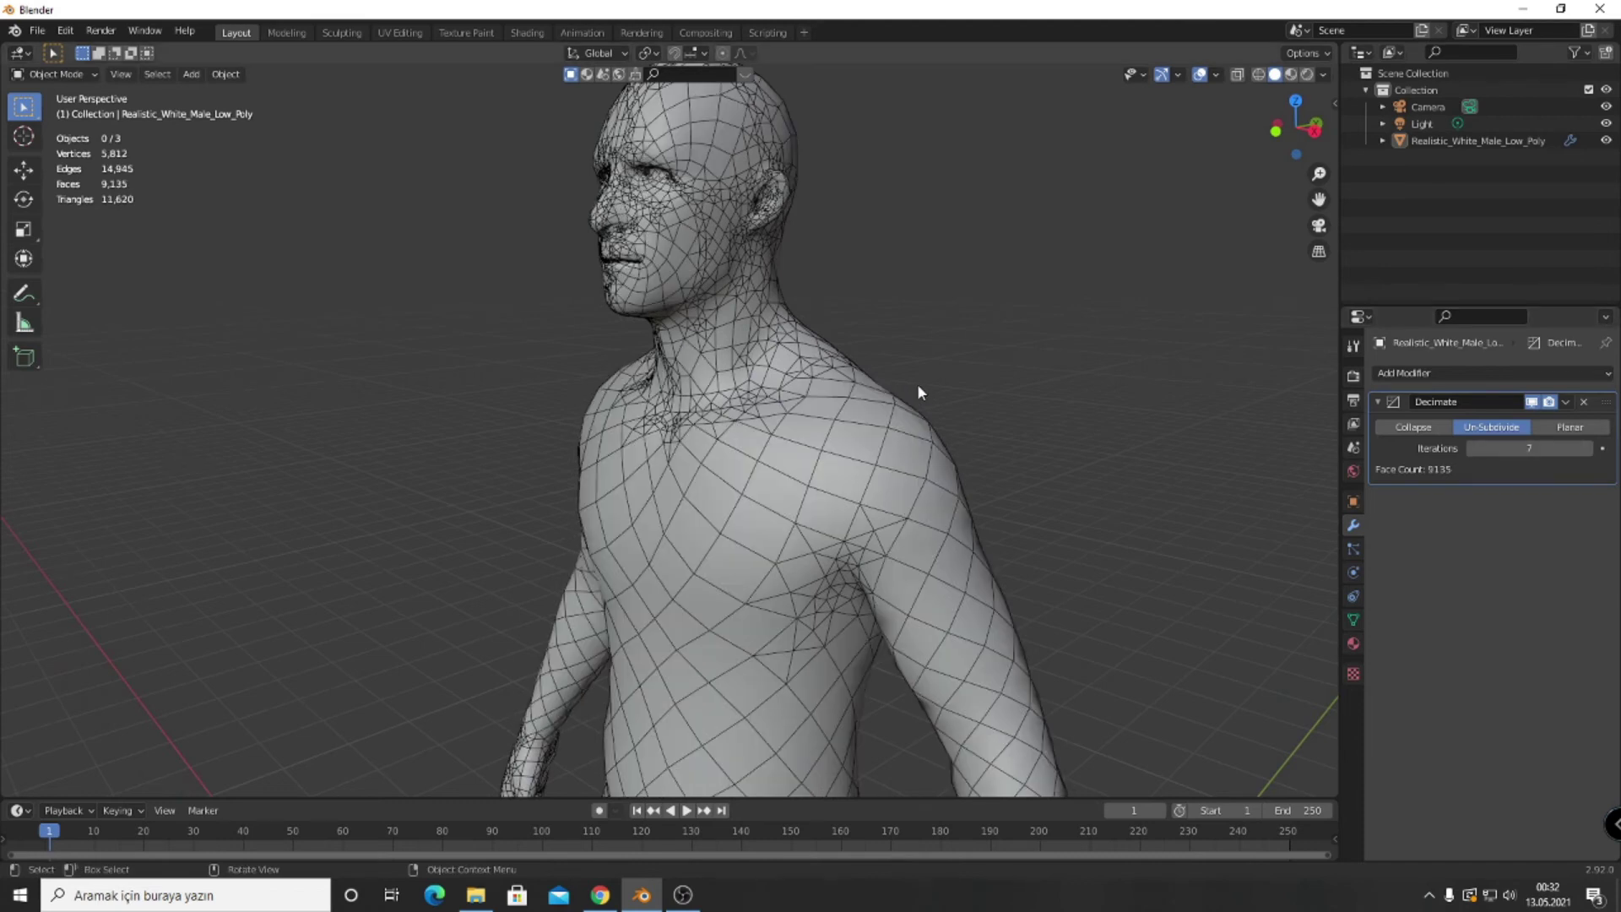
{"action": "middle_click_drag", "start_coordinate": [917, 382], "coordinate": [888, 378]}
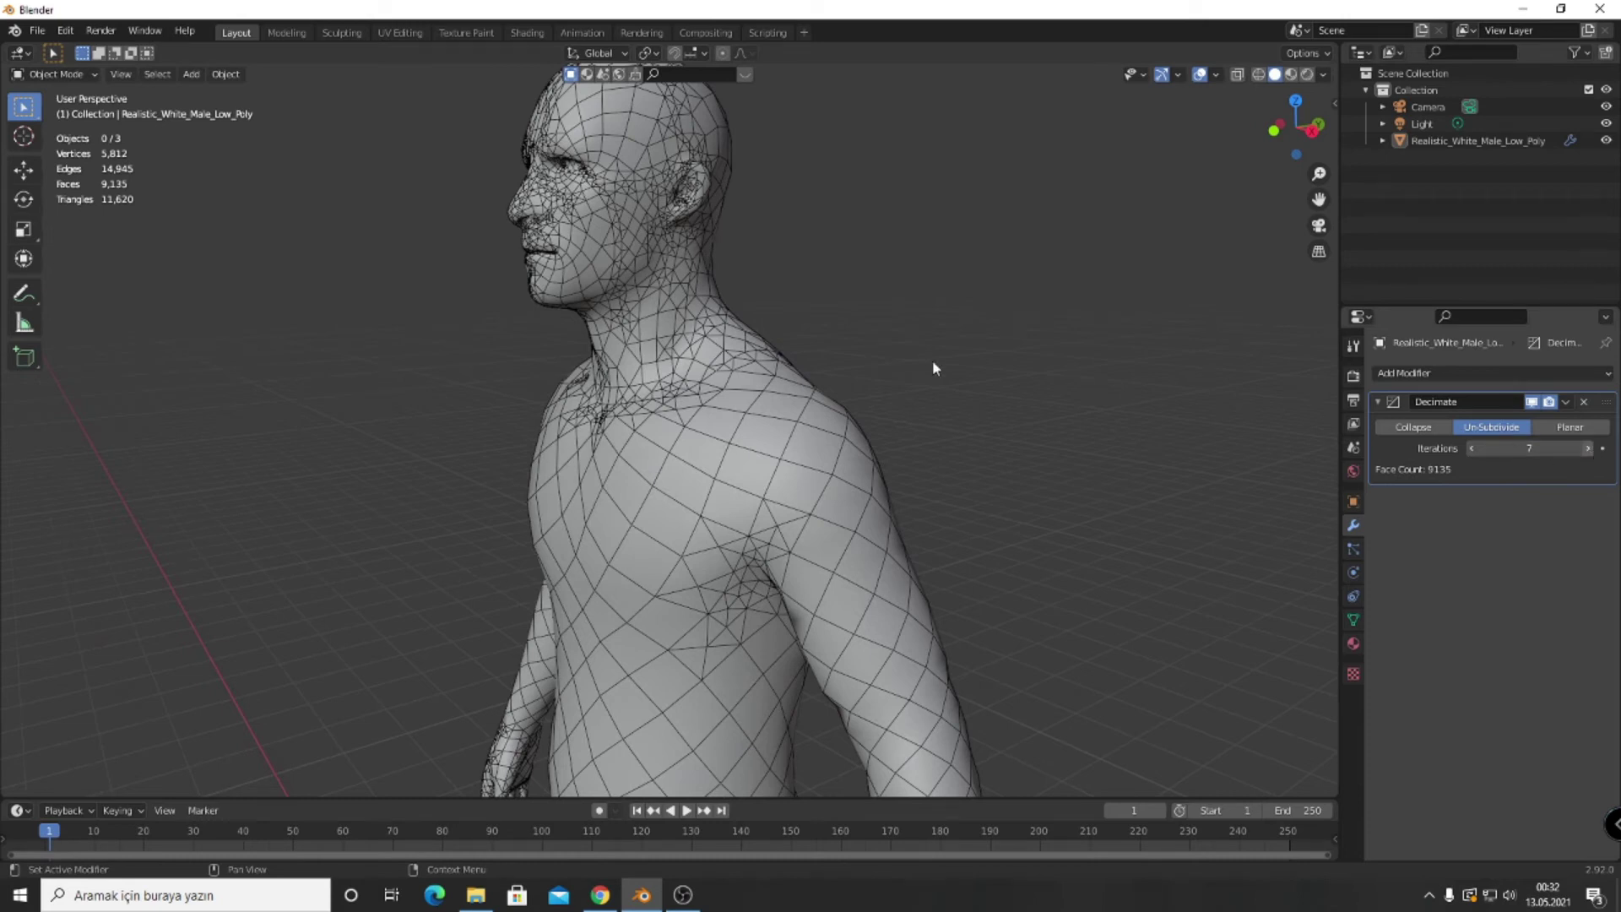
{"action": "scroll", "coordinate": [933, 368], "scroll_direction": "up", "scroll_amount": 1, "text": "ctrl"}
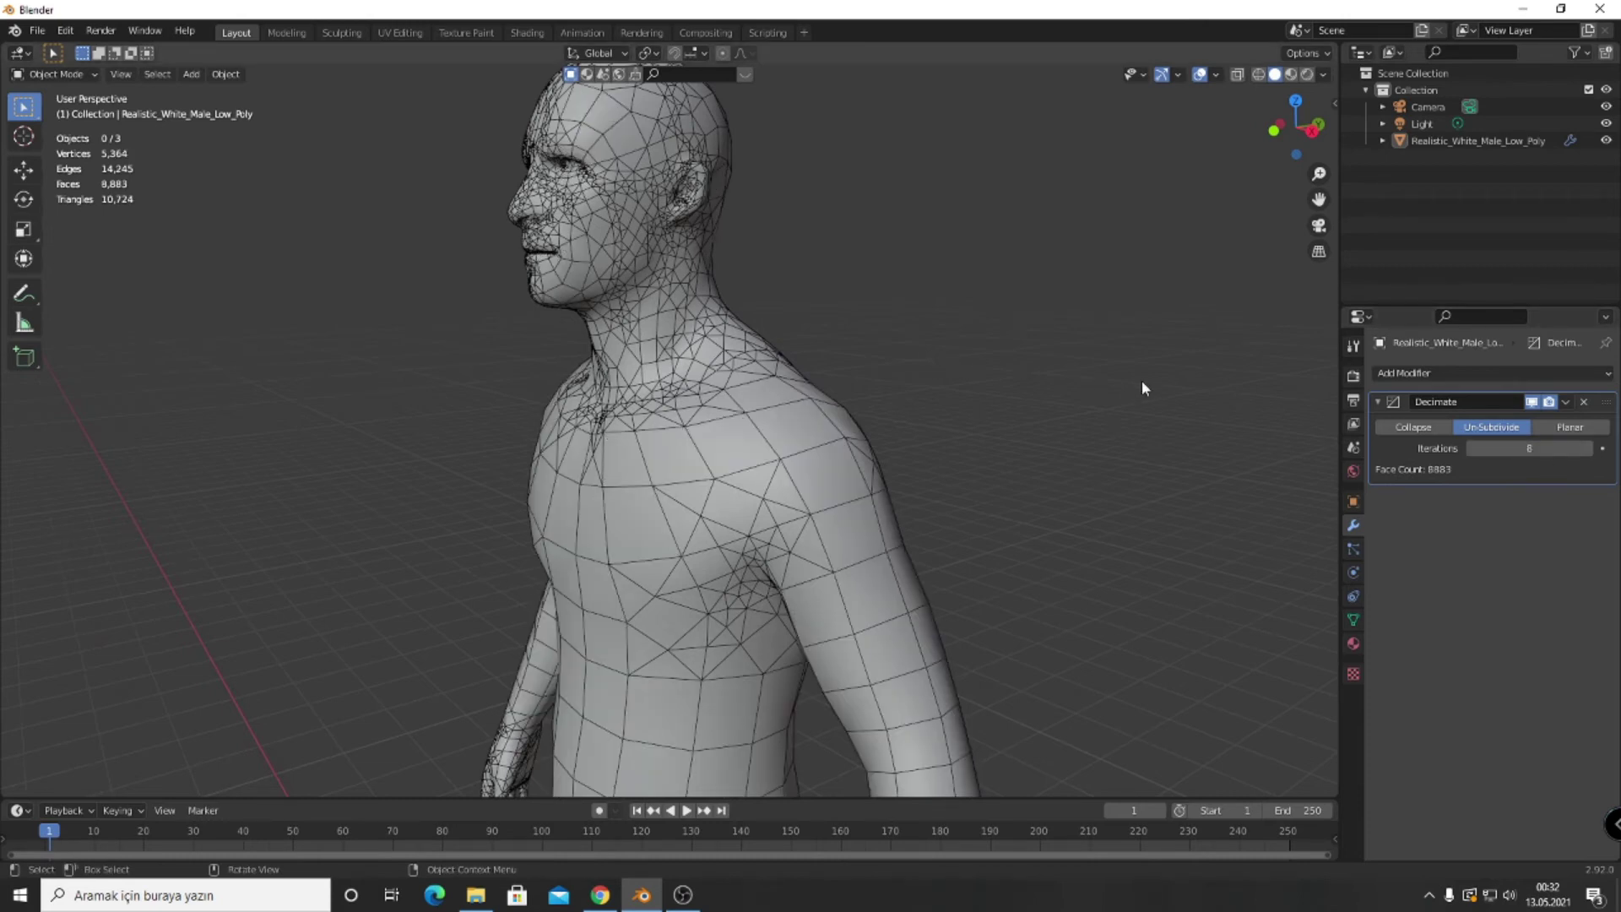
{"action": "middle_click_drag", "start_coordinate": [921, 371], "coordinate": [914, 350]}
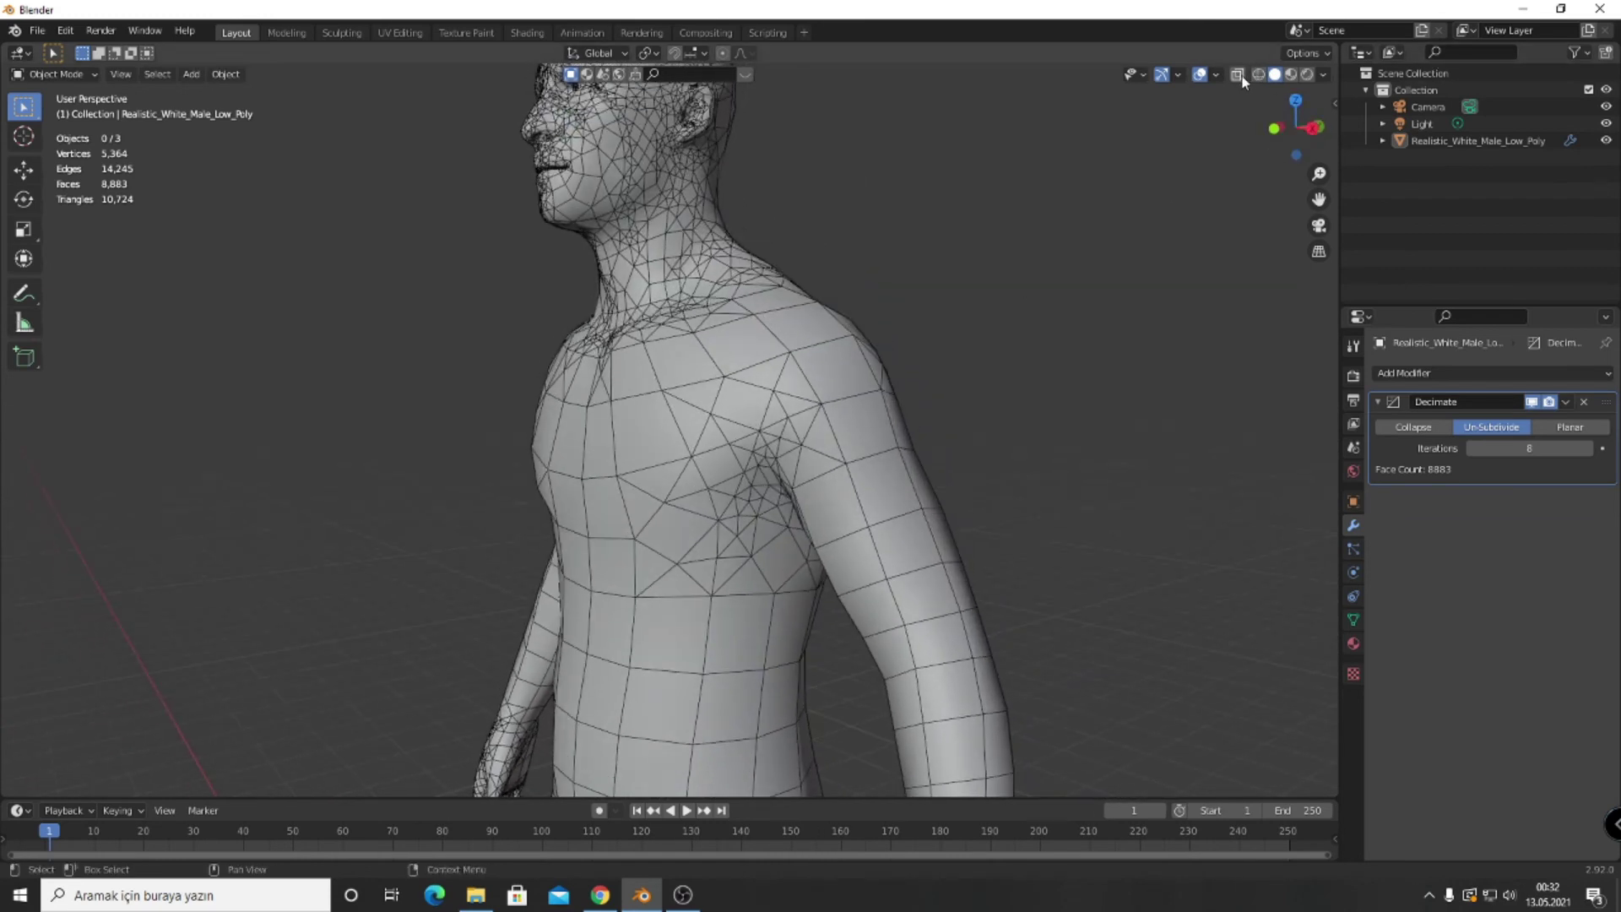
Hide the wireframe overlay and turn the figure to face the viewer.
{"action": "left_click", "coordinate": [1217, 74]}
{"action": "left_click", "coordinate": [1113, 361]}
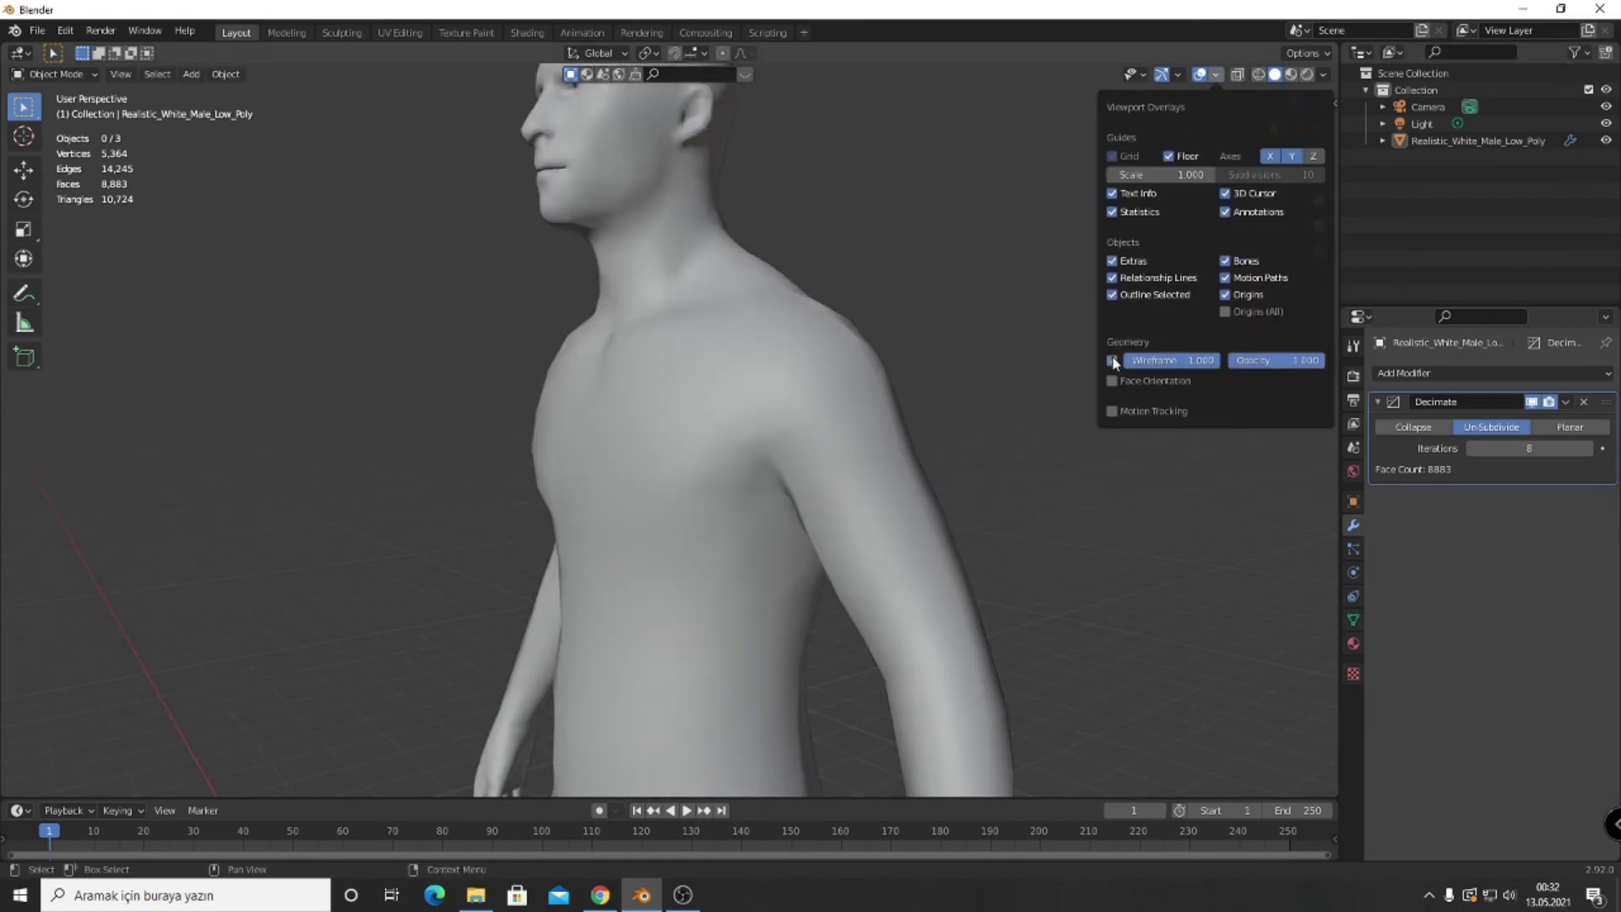
{"action": "scroll", "coordinate": [912, 353], "scroll_direction": "down", "scroll_amount": 4}
{"action": "middle_click_drag", "start_coordinate": [937, 380], "coordinate": [1013, 405]}
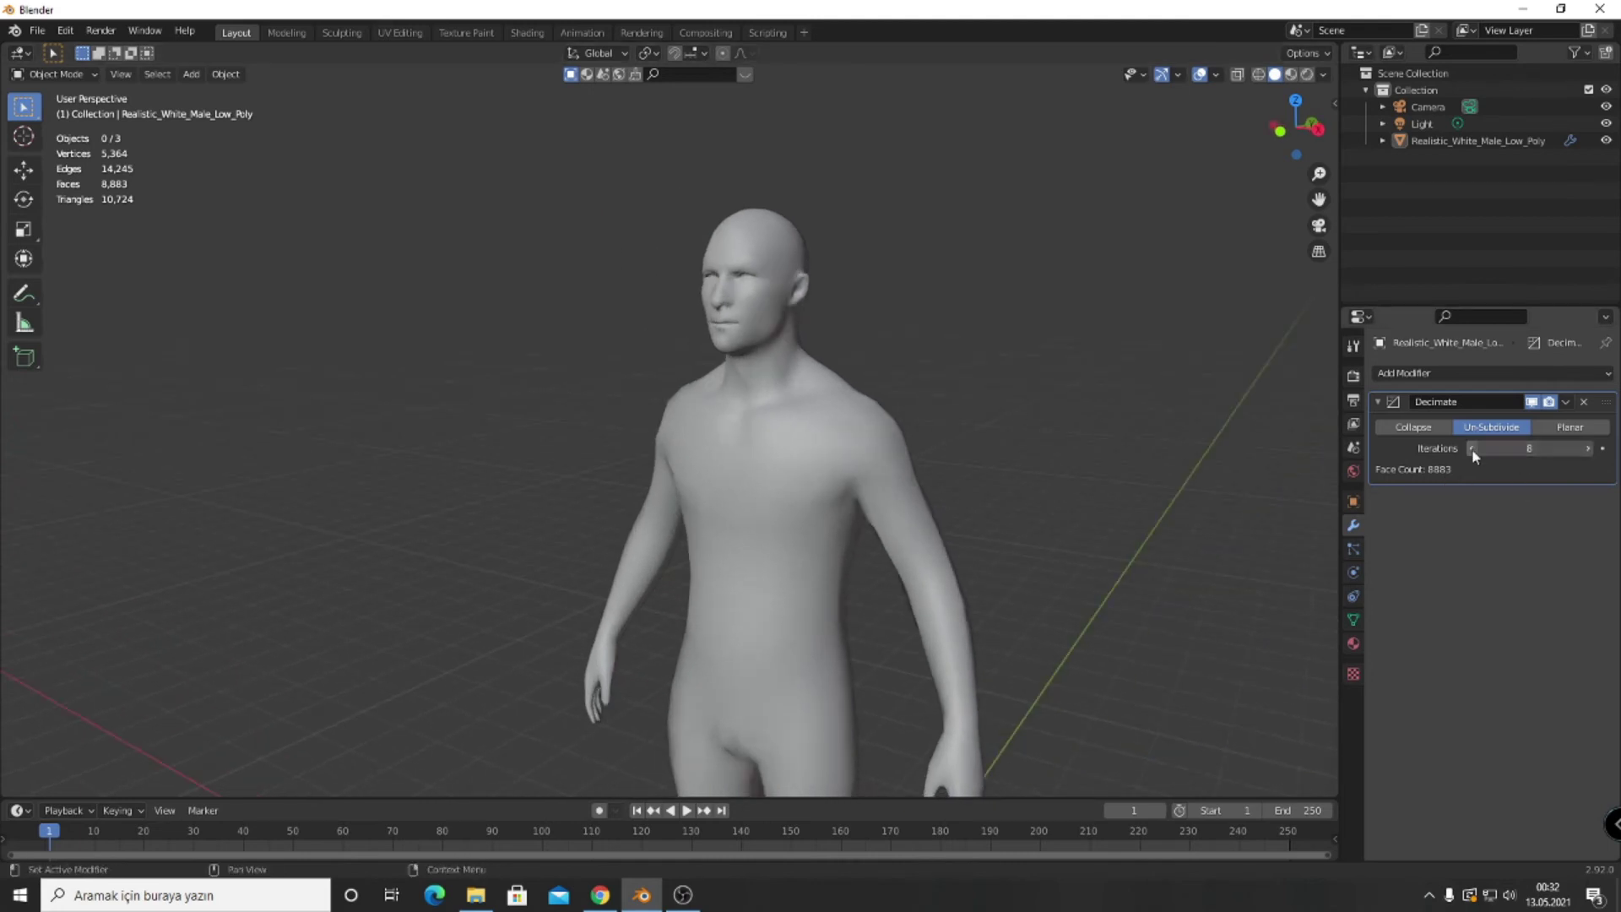
Lower the Un-Subdivide iterations back to 4, giving 20,460 faces and 19,938 vertices.
{"action": "left_click", "coordinate": [1472, 449]}
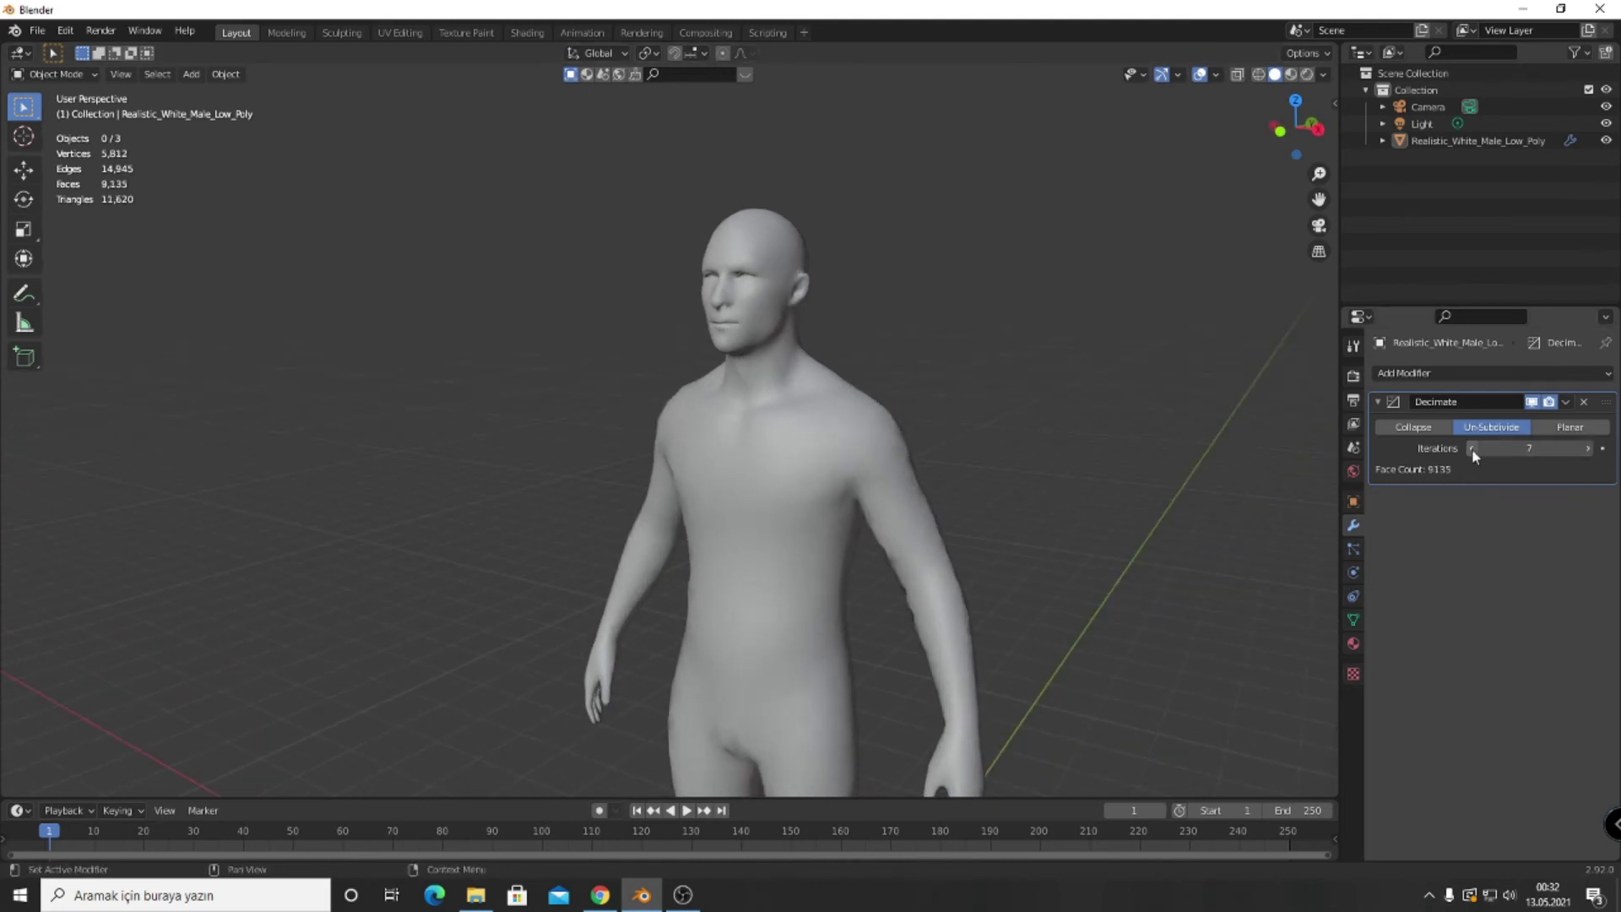
{"action": "left_click", "coordinate": [1472, 449]}
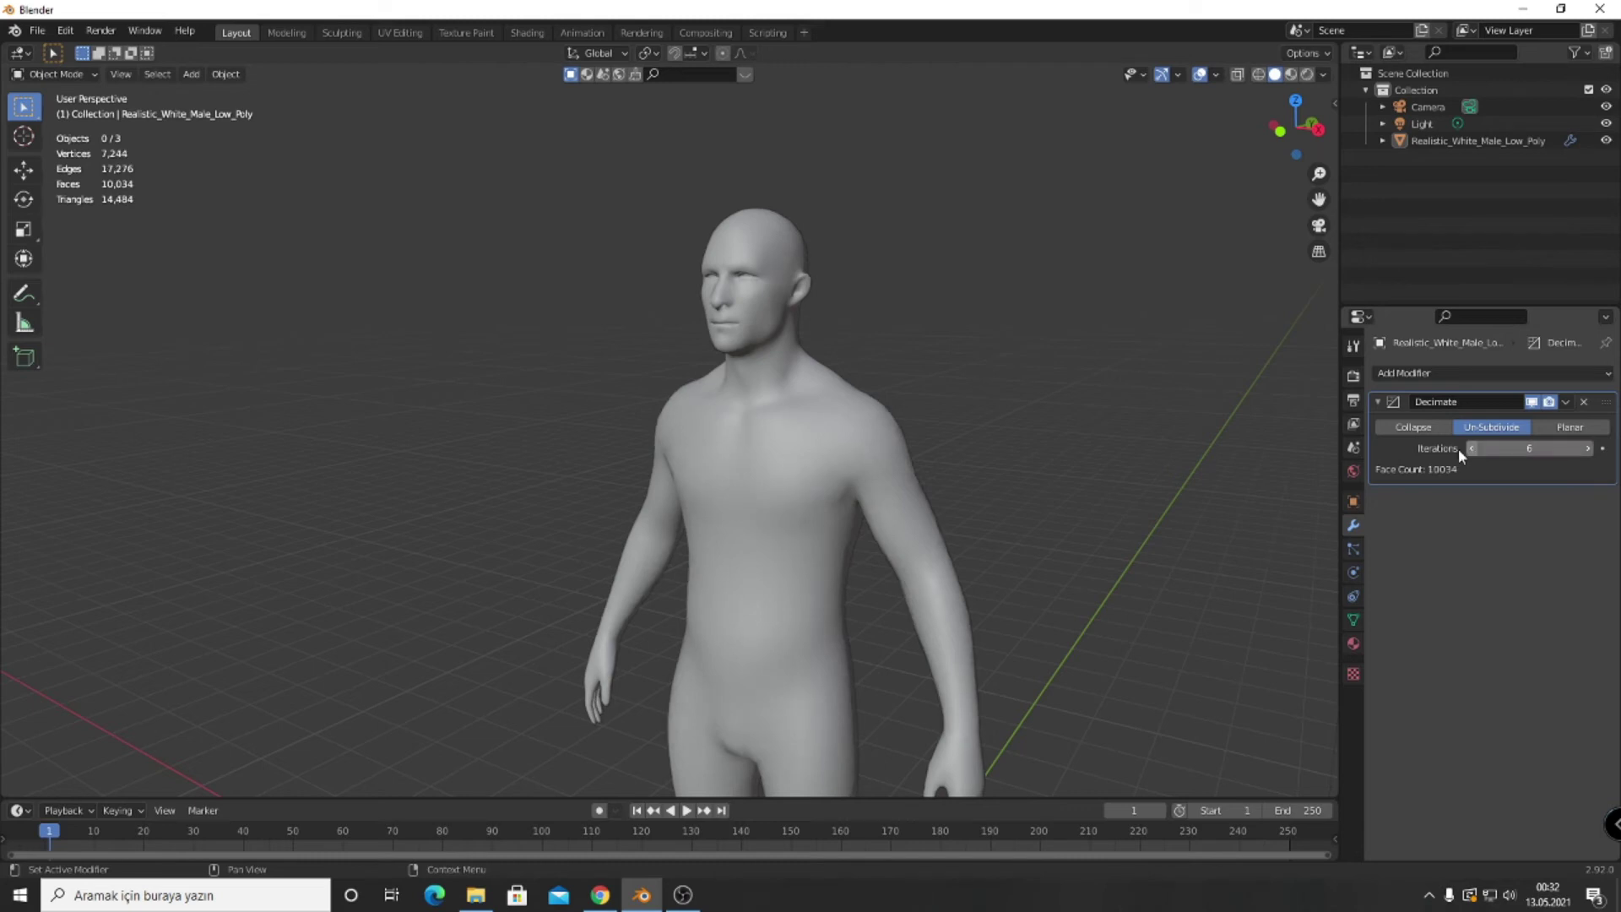
{"action": "scroll", "coordinate": [879, 543], "scroll_direction": "up", "scroll_amount": 1}
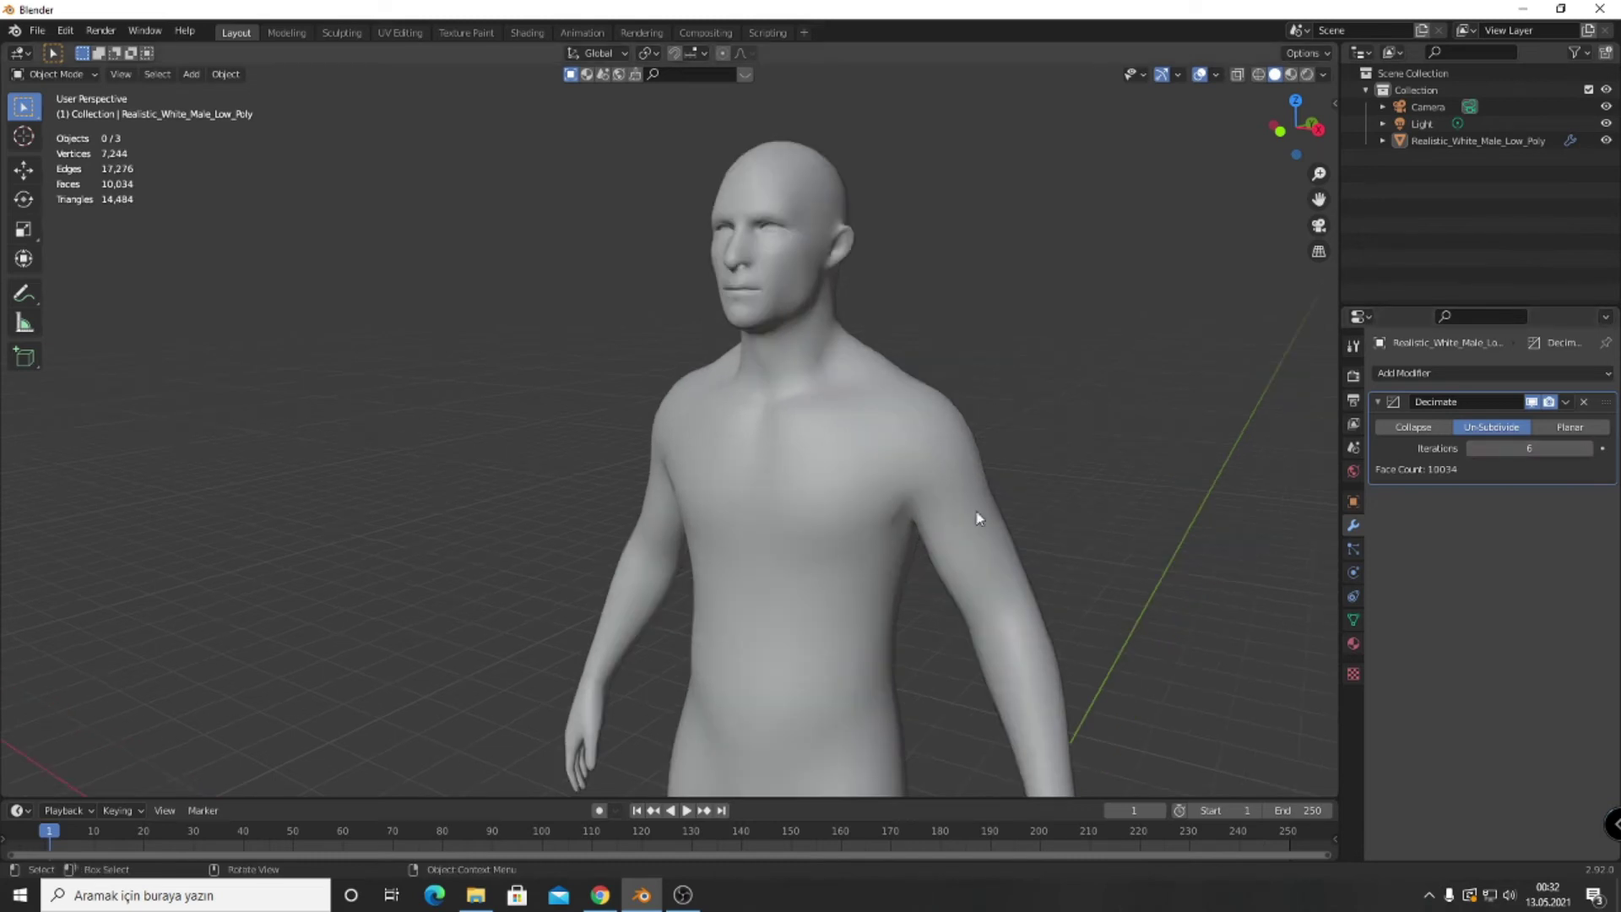
{"action": "left_click", "coordinate": [1471, 448]}
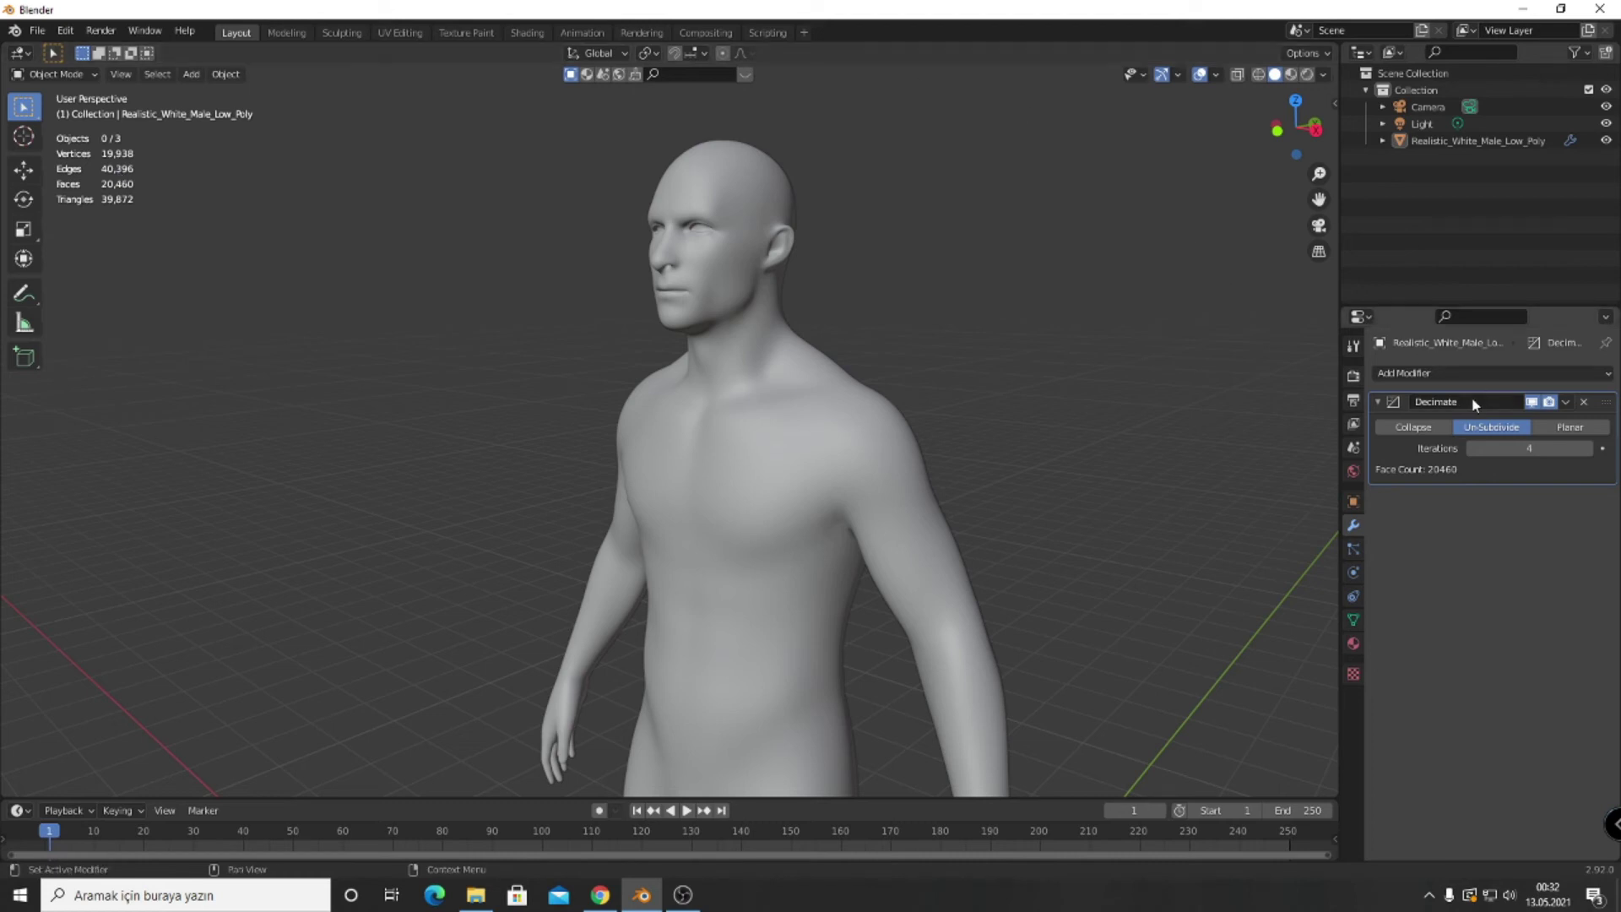
Briefly try Planar mode, then reset the Un-Subdivide iterations to 0.
{"action": "left_click", "coordinate": [1574, 428]}
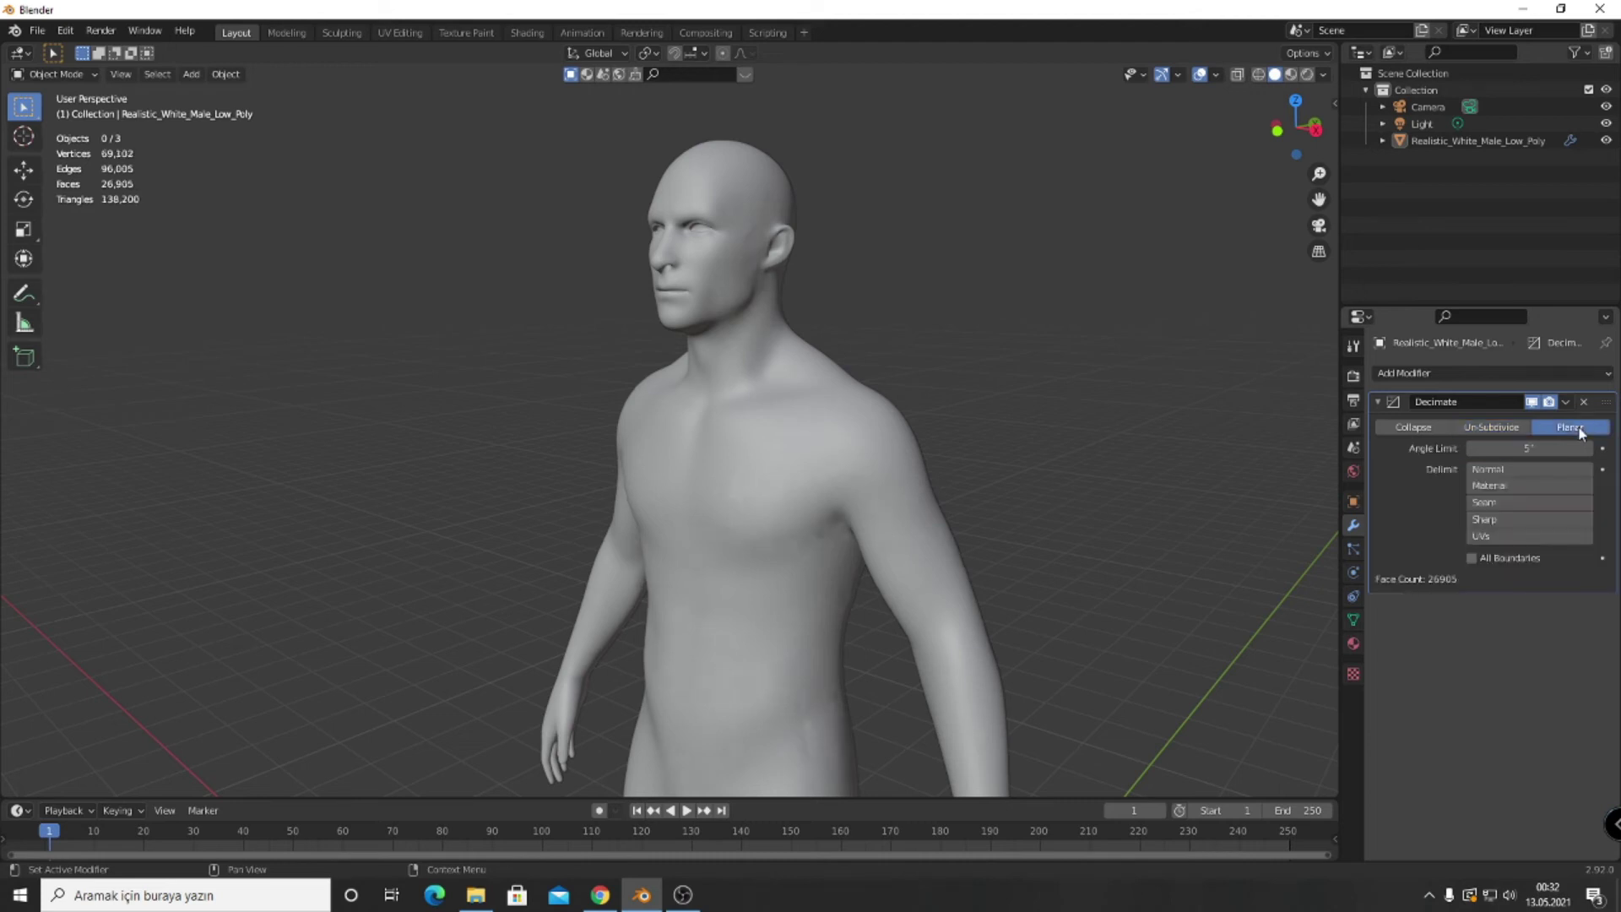
{"action": "left_click", "coordinate": [1495, 429]}
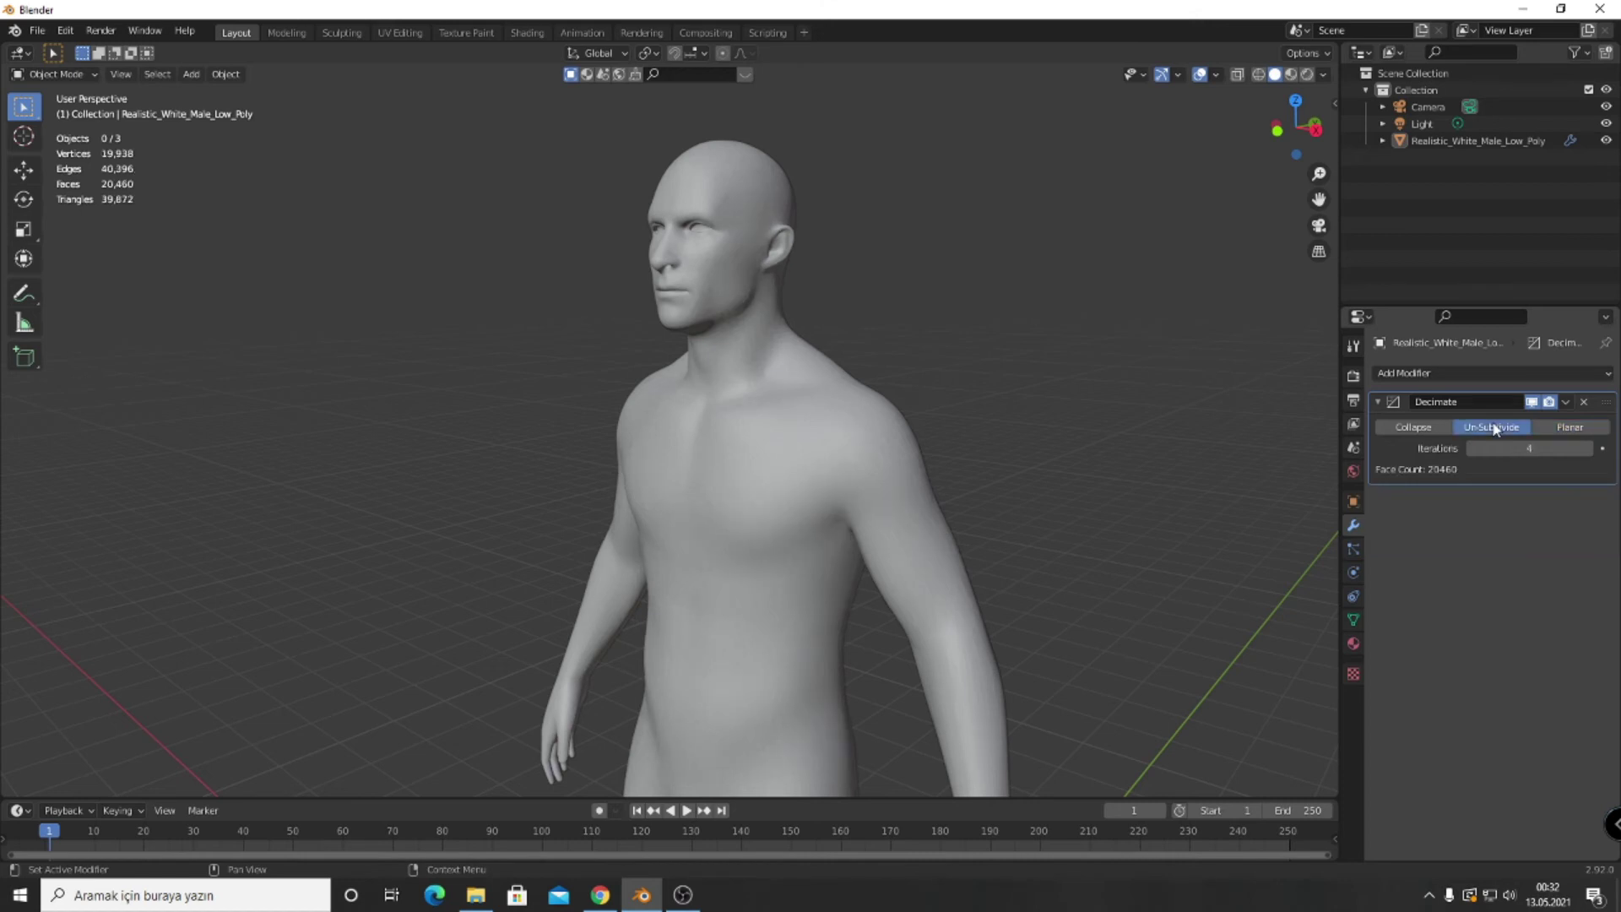
{"action": "left_click", "coordinate": [1530, 447]}
{"action": "type", "text": "0"}
{"action": "key", "text": "Return"}
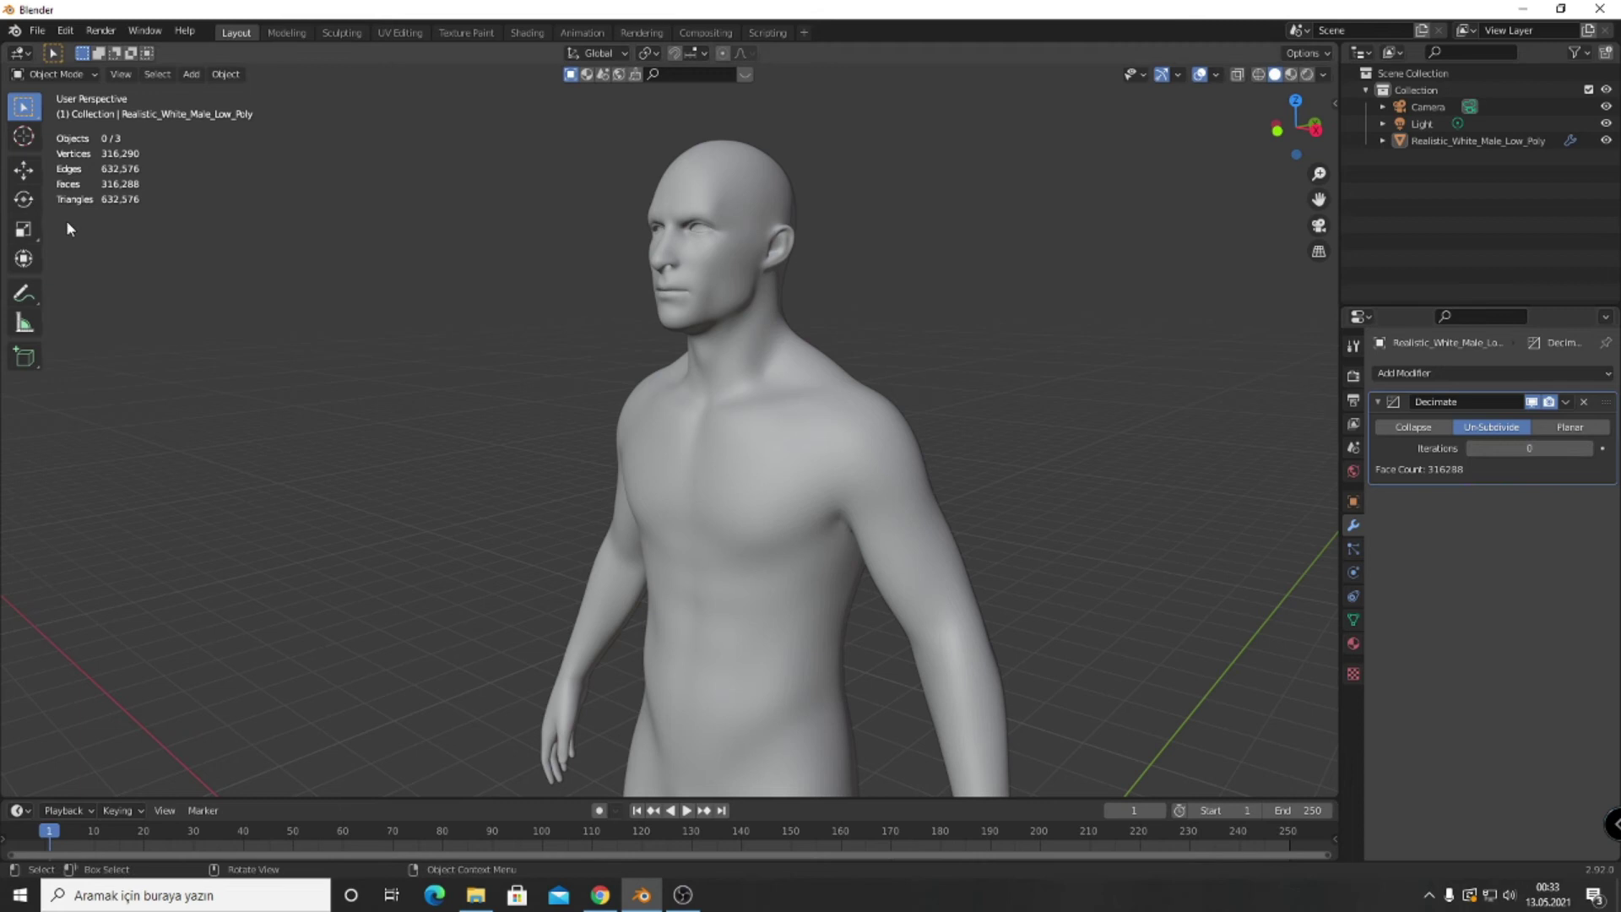
Switch Decimate to Planar mode with a 10° angle limit, leaving 7,033 faces.
{"action": "left_click", "coordinate": [1568, 429]}
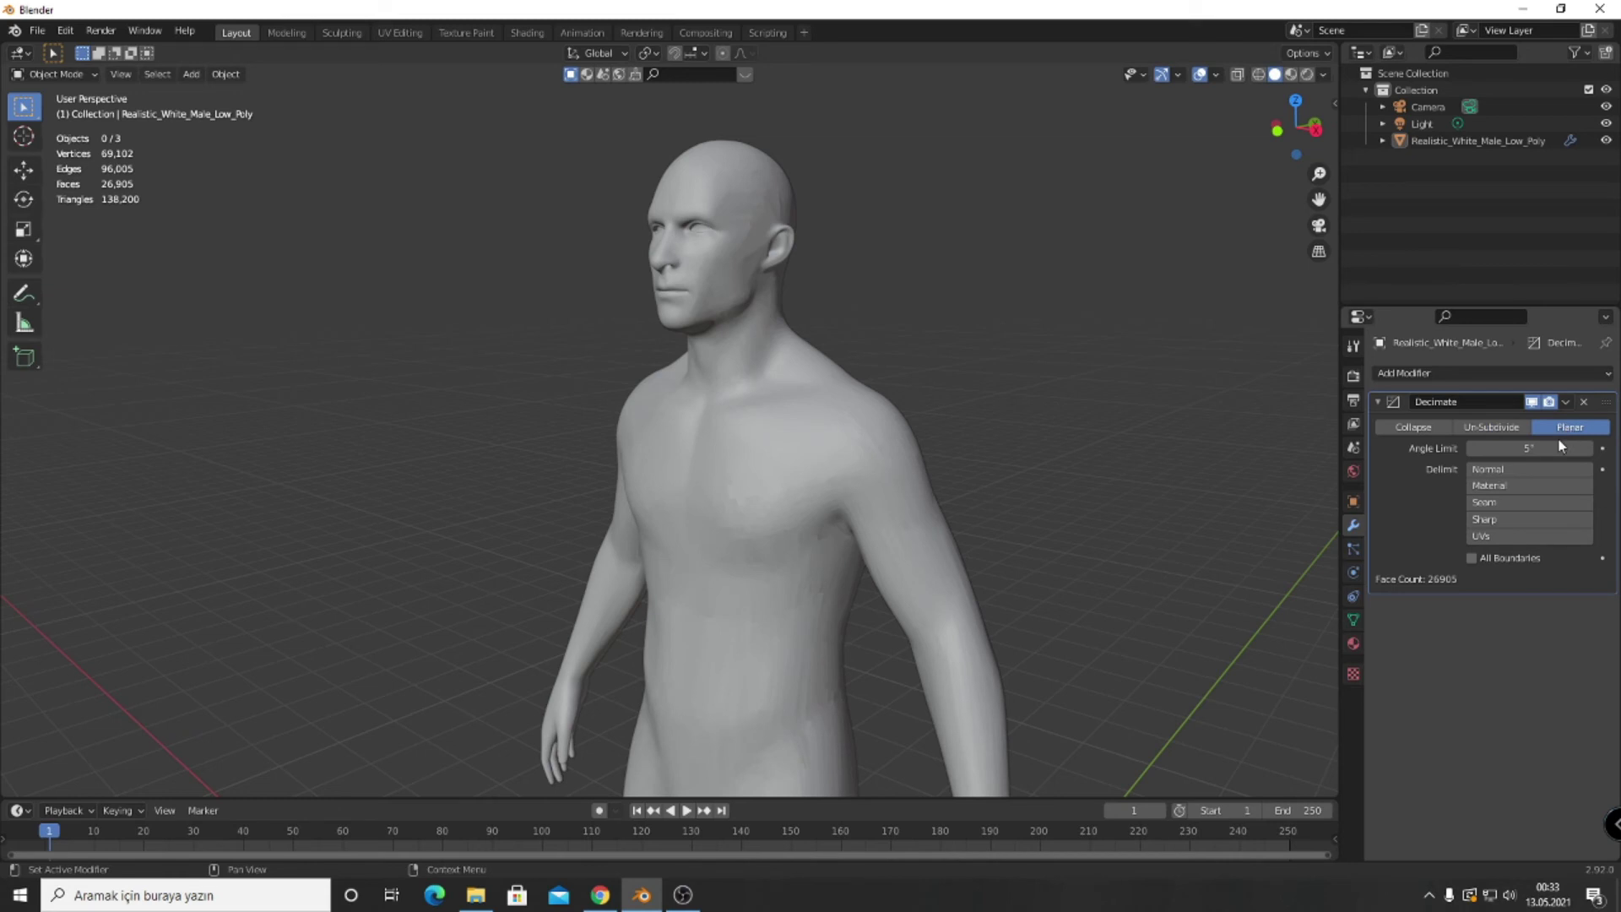
{"action": "left_click", "coordinate": [1528, 446]}
{"action": "type", "text": "10"}
{"action": "key", "text": "Return"}
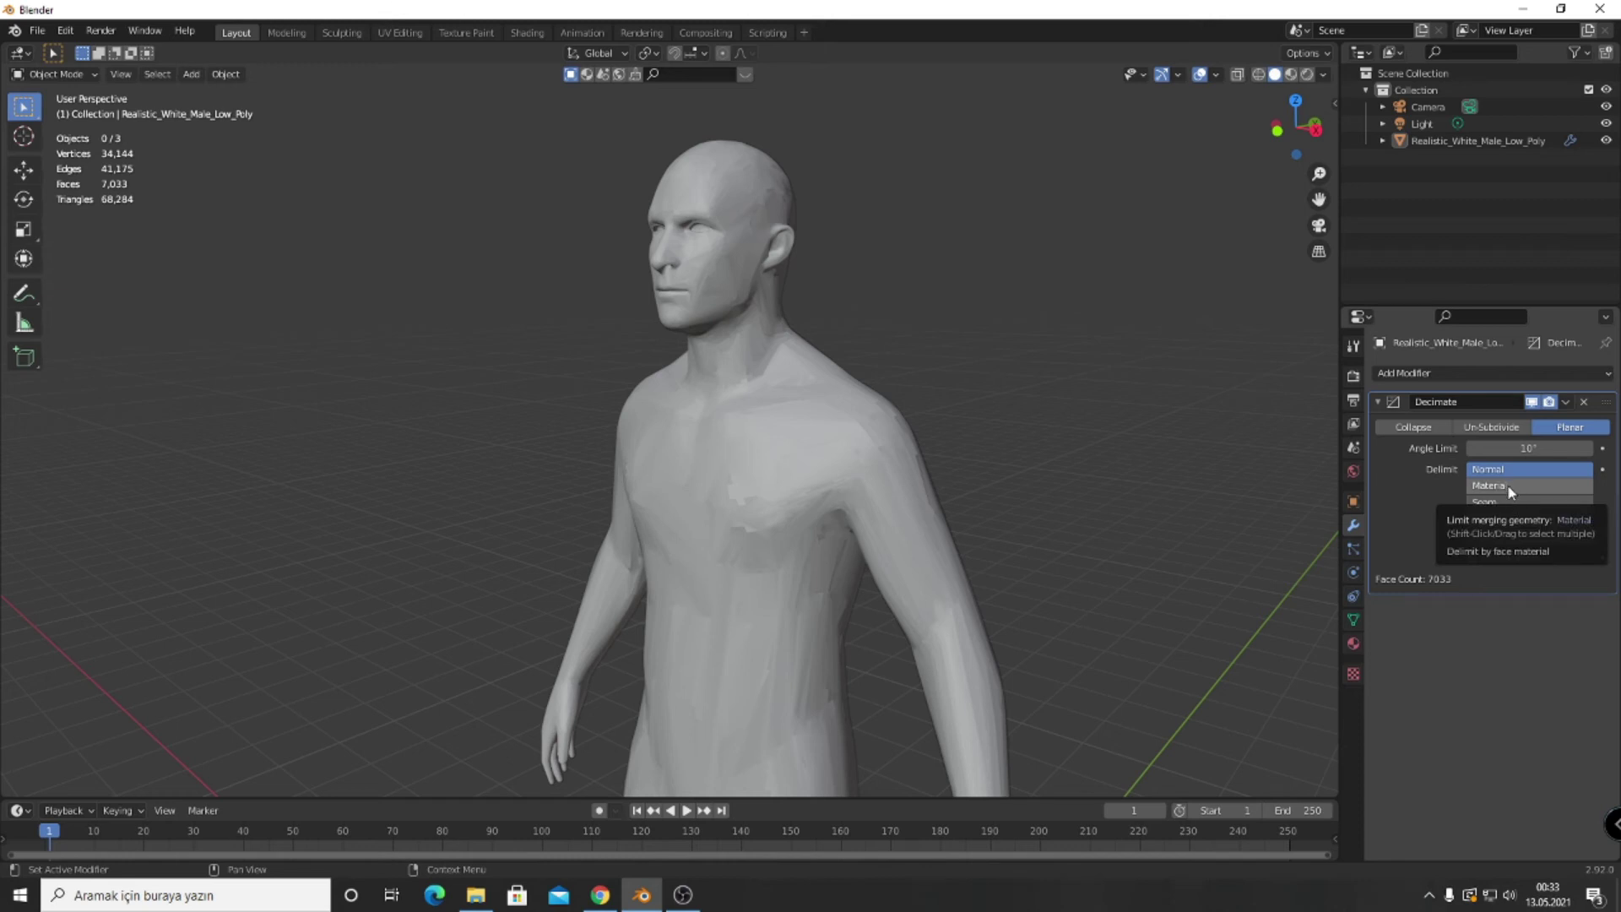
Try Material, then set Planar Delimit to Sharp and set the Angle Limit to 10°.
{"action": "left_click", "coordinate": [1507, 484]}
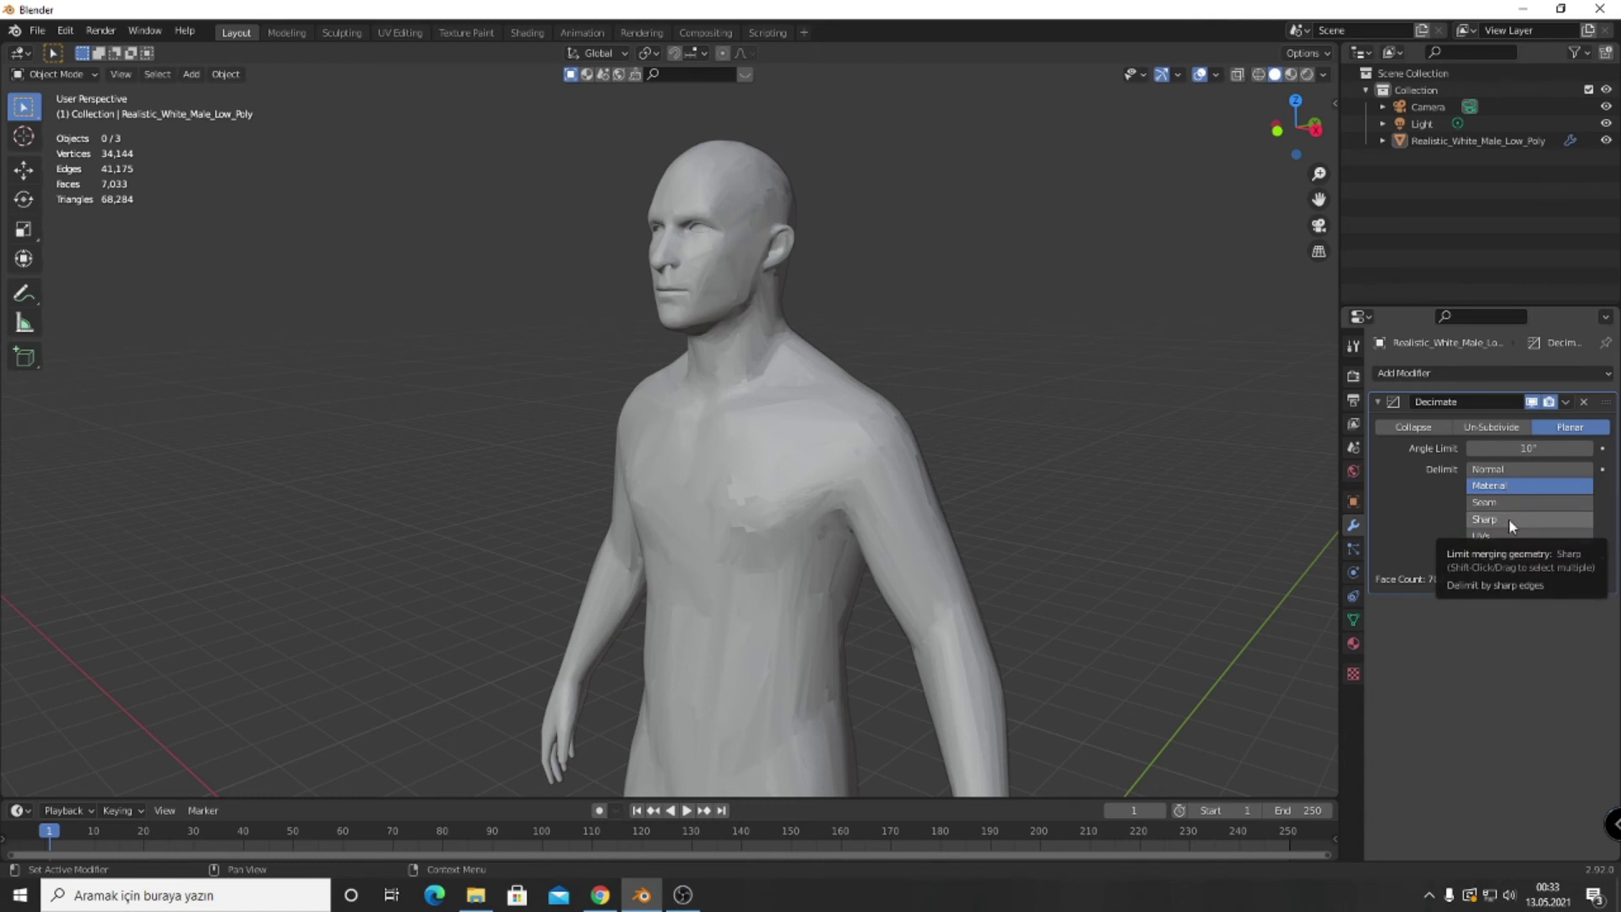
{"action": "left_click", "coordinate": [1508, 518]}
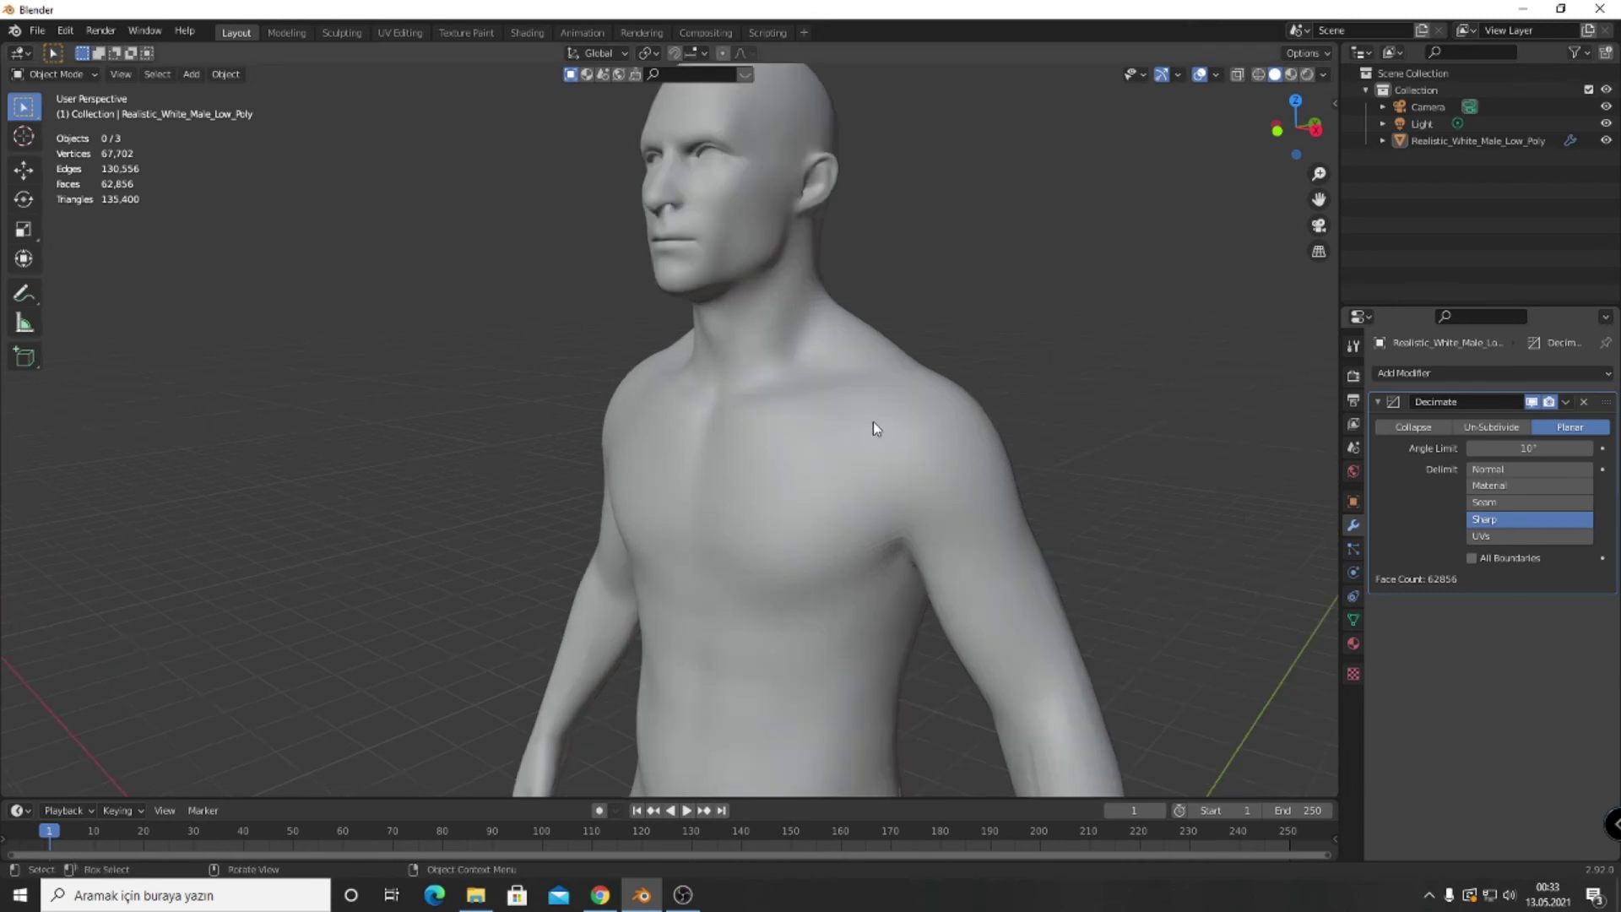
{"action": "scroll", "coordinate": [883, 473], "scroll_direction": "up", "scroll_amount": 2}
{"action": "middle_click_drag", "start_coordinate": [883, 473], "coordinate": [854, 375], "text": "shift"}
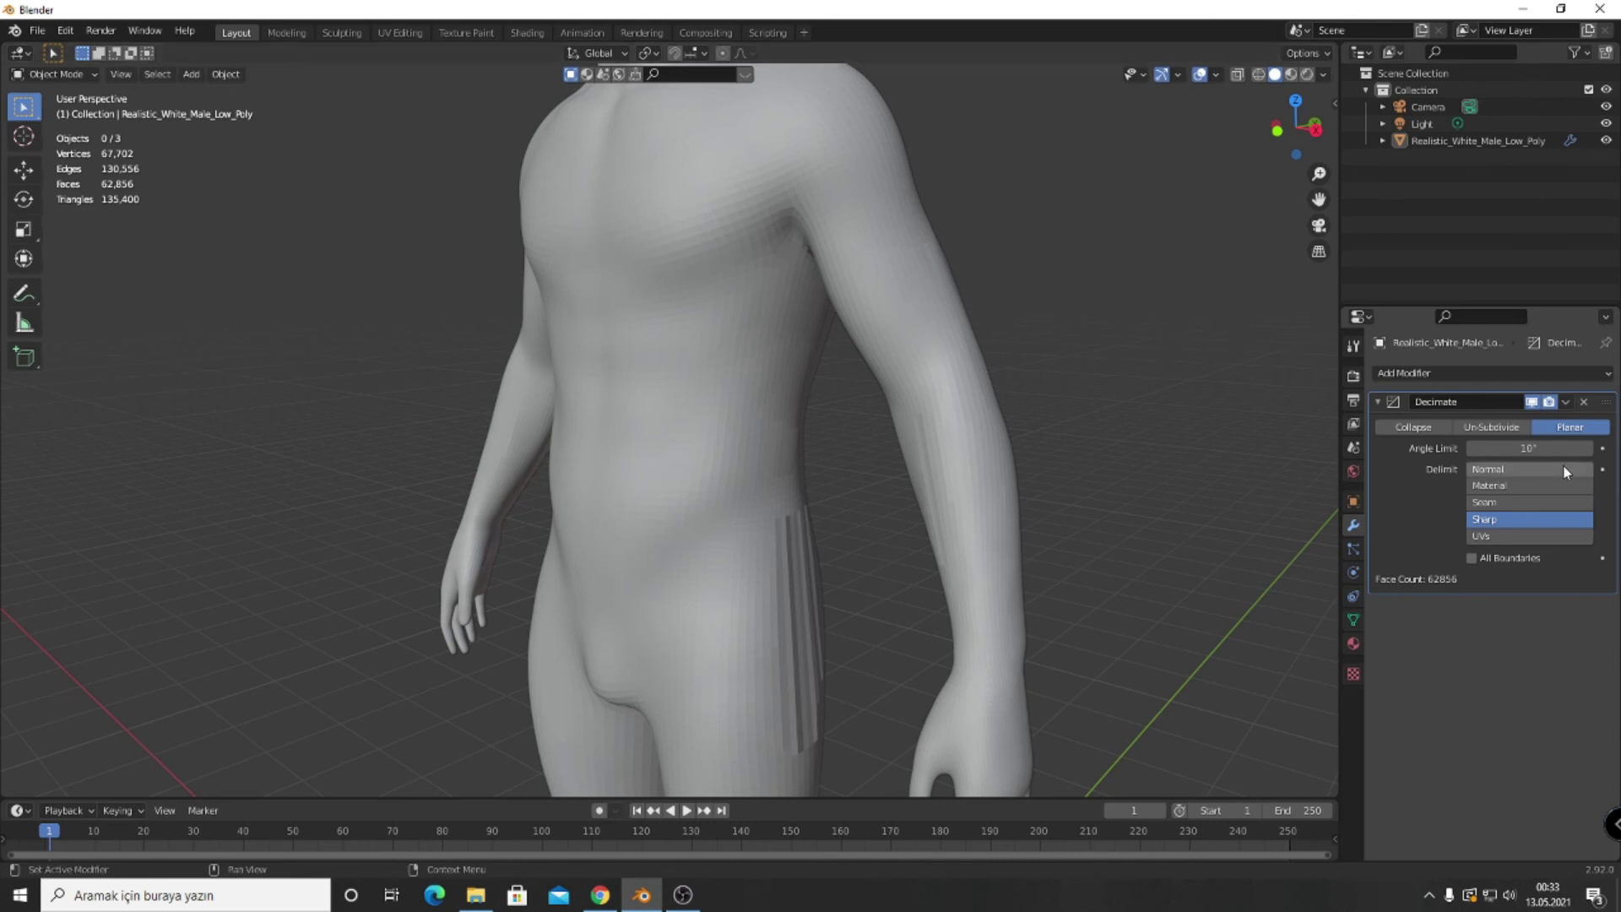
{"action": "middle_click_drag", "start_coordinate": [860, 603], "coordinate": [920, 601]}
{"action": "double_click", "coordinate": [1528, 448]}
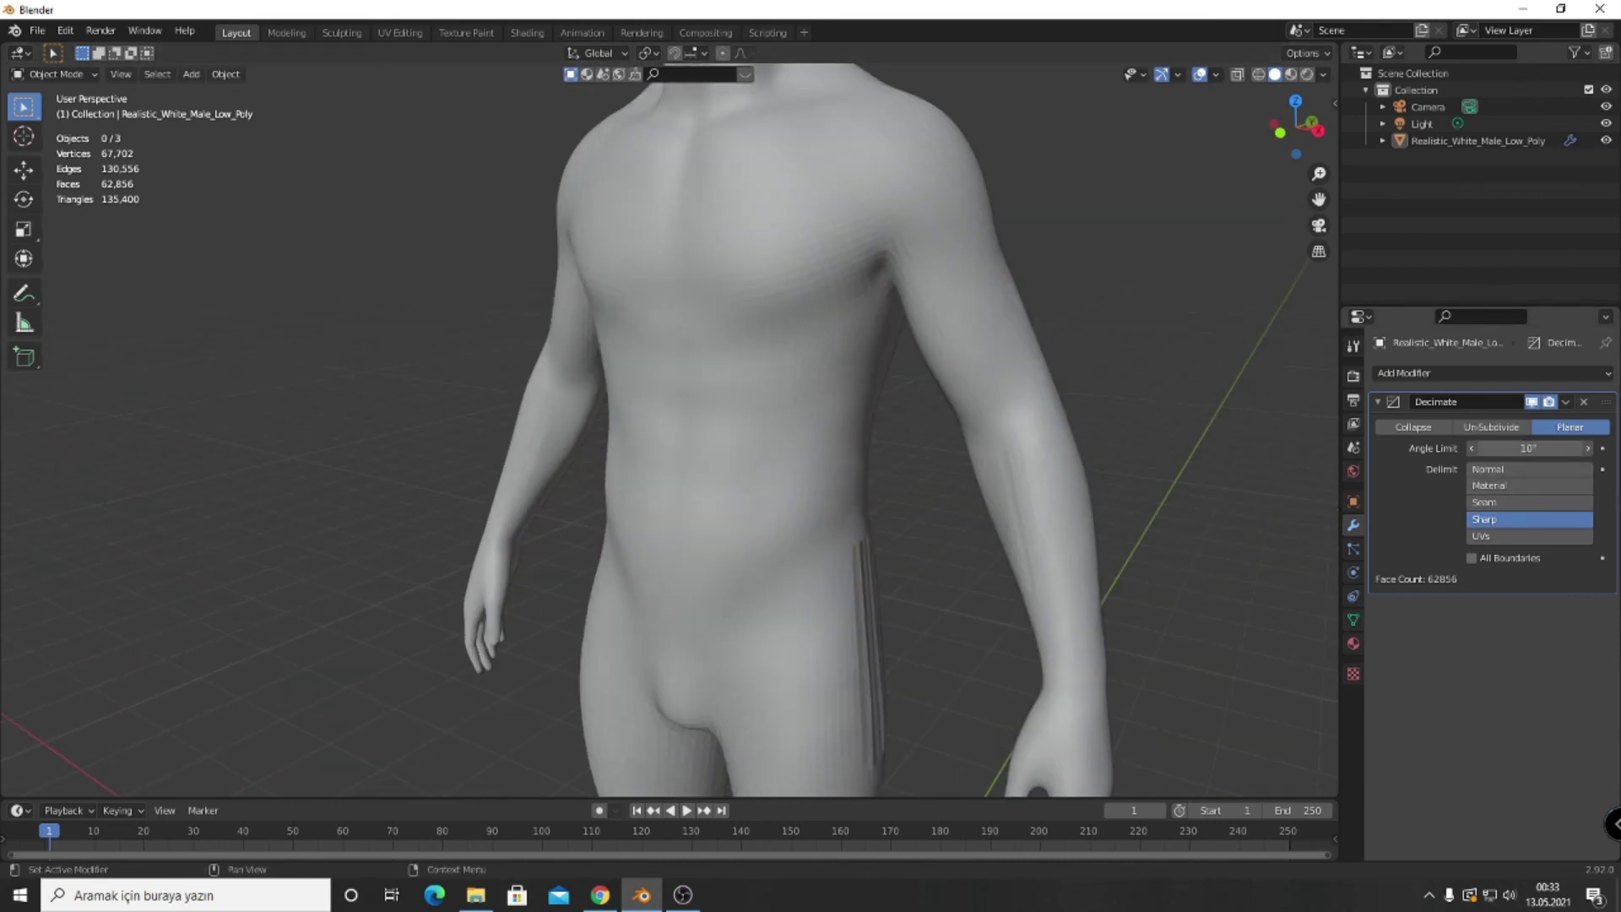
{"action": "left_click", "coordinate": [1499, 428]}
Switch the Decimate modifier to Un-Subdivide and step Iterations up to 2.
{"action": "left_click", "coordinate": [1500, 428]}
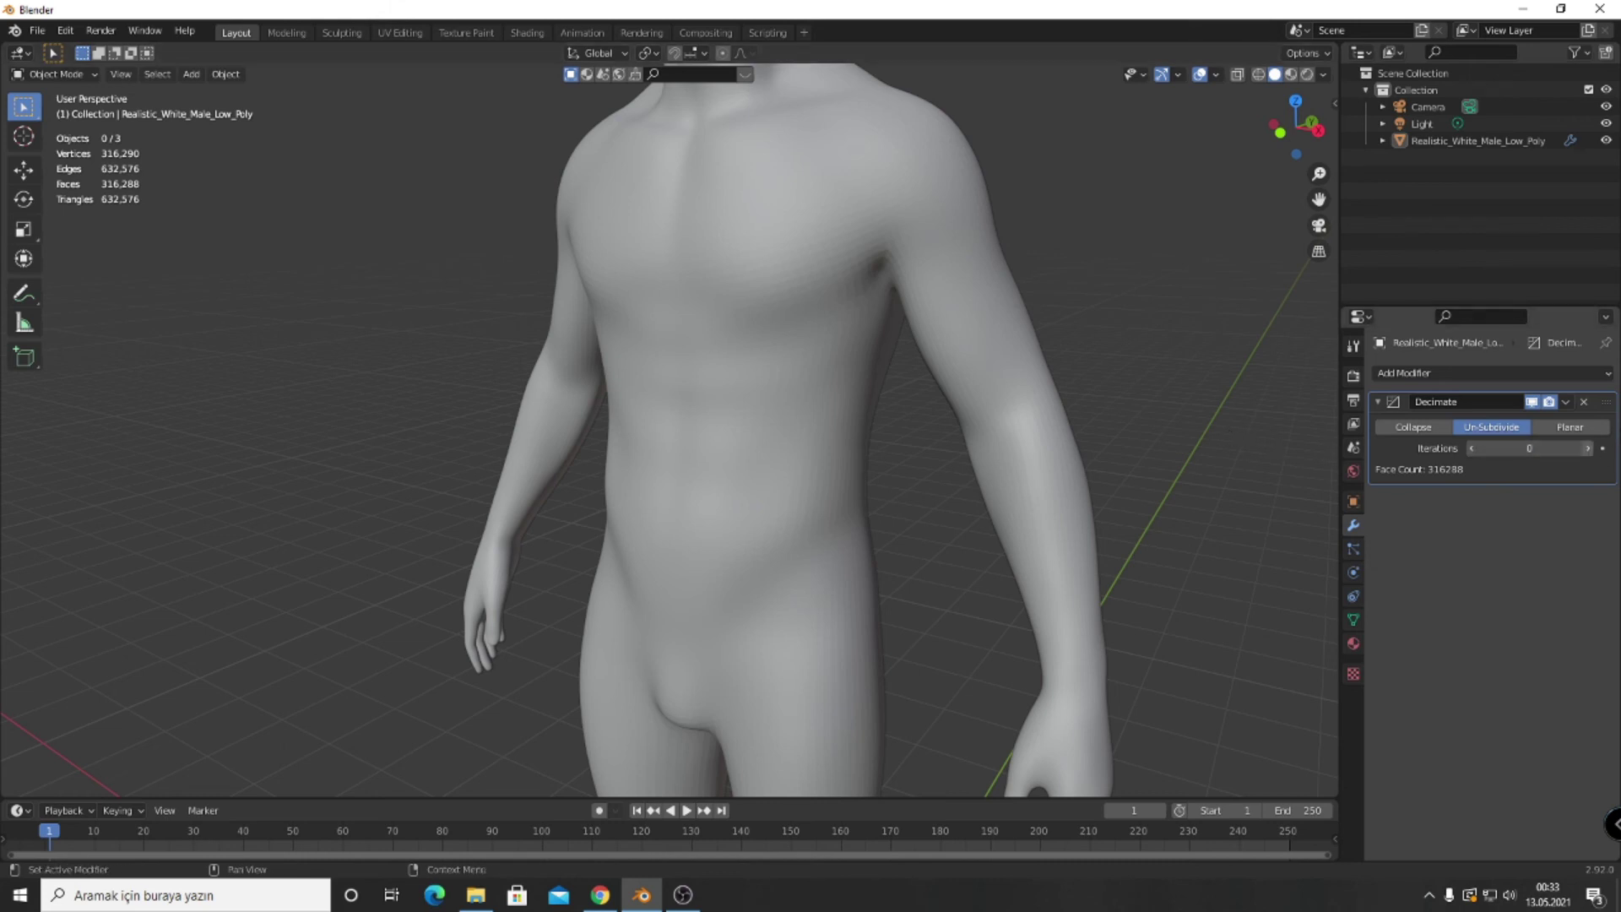
{"action": "left_click", "coordinate": [1588, 449]}
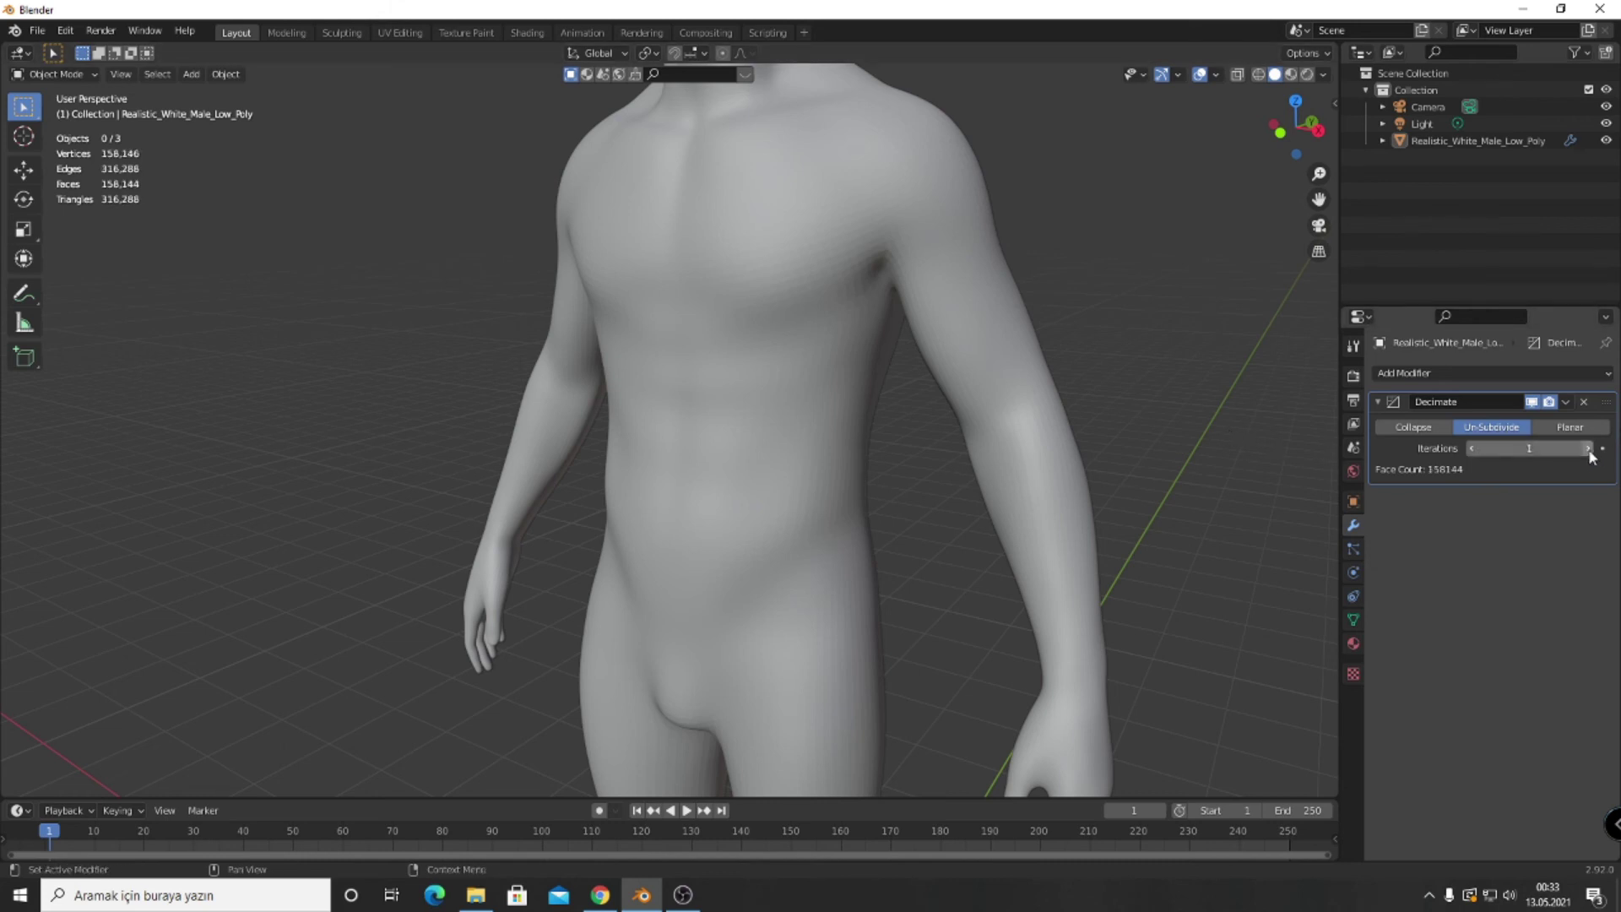
{"action": "left_click", "coordinate": [1587, 449]}
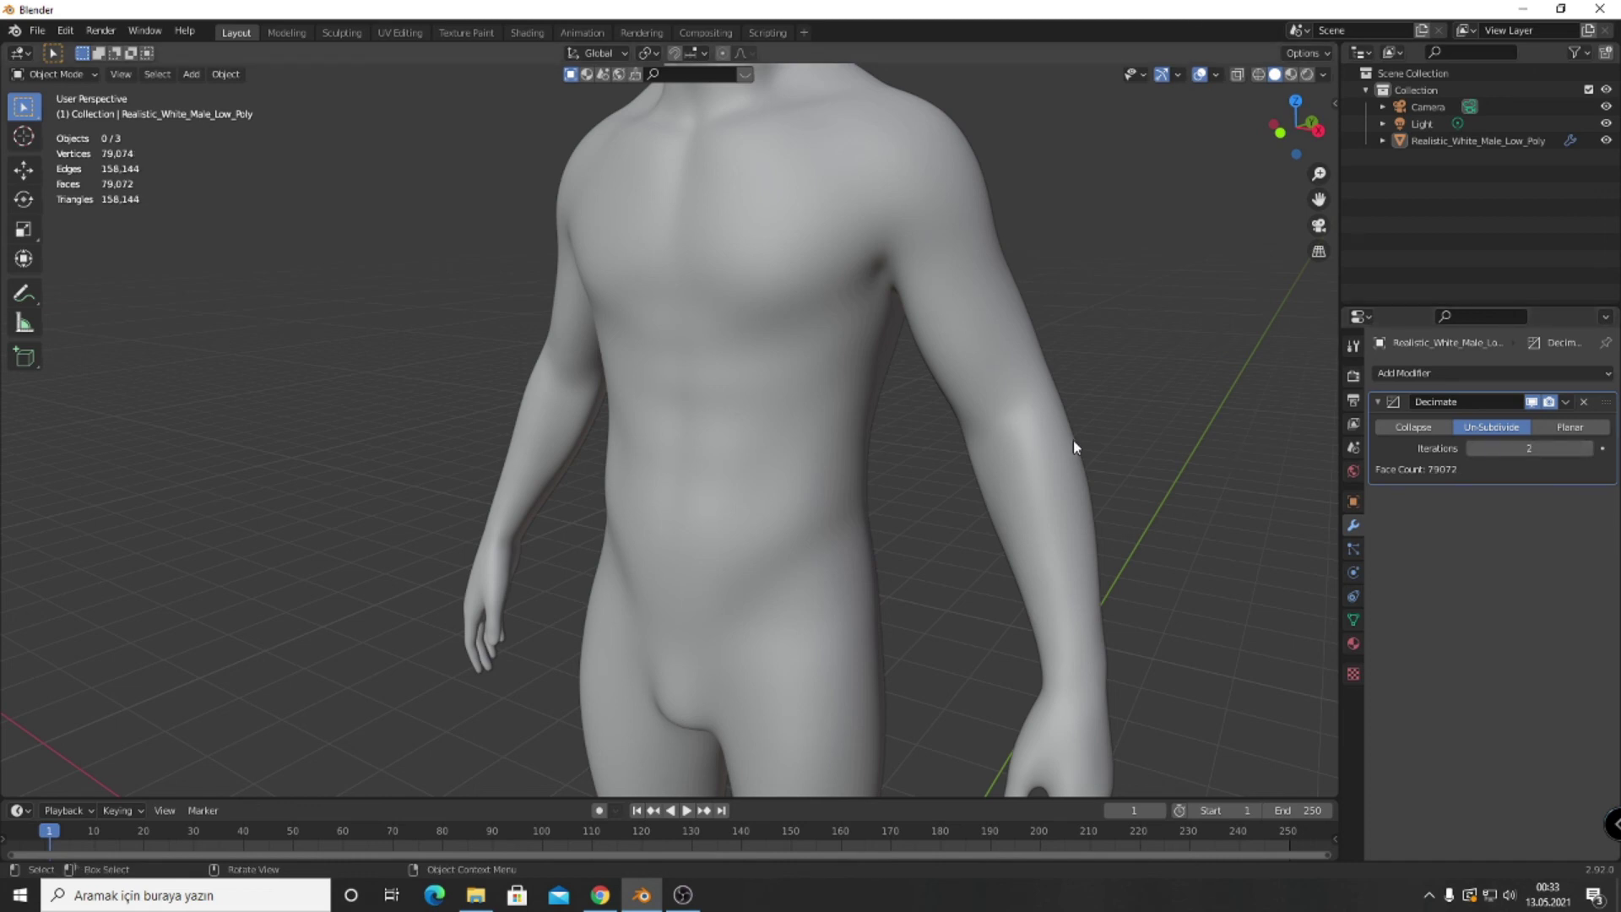
{"action": "middle_click_drag", "start_coordinate": [1071, 369], "coordinate": [1092, 532], "text": "shift"}
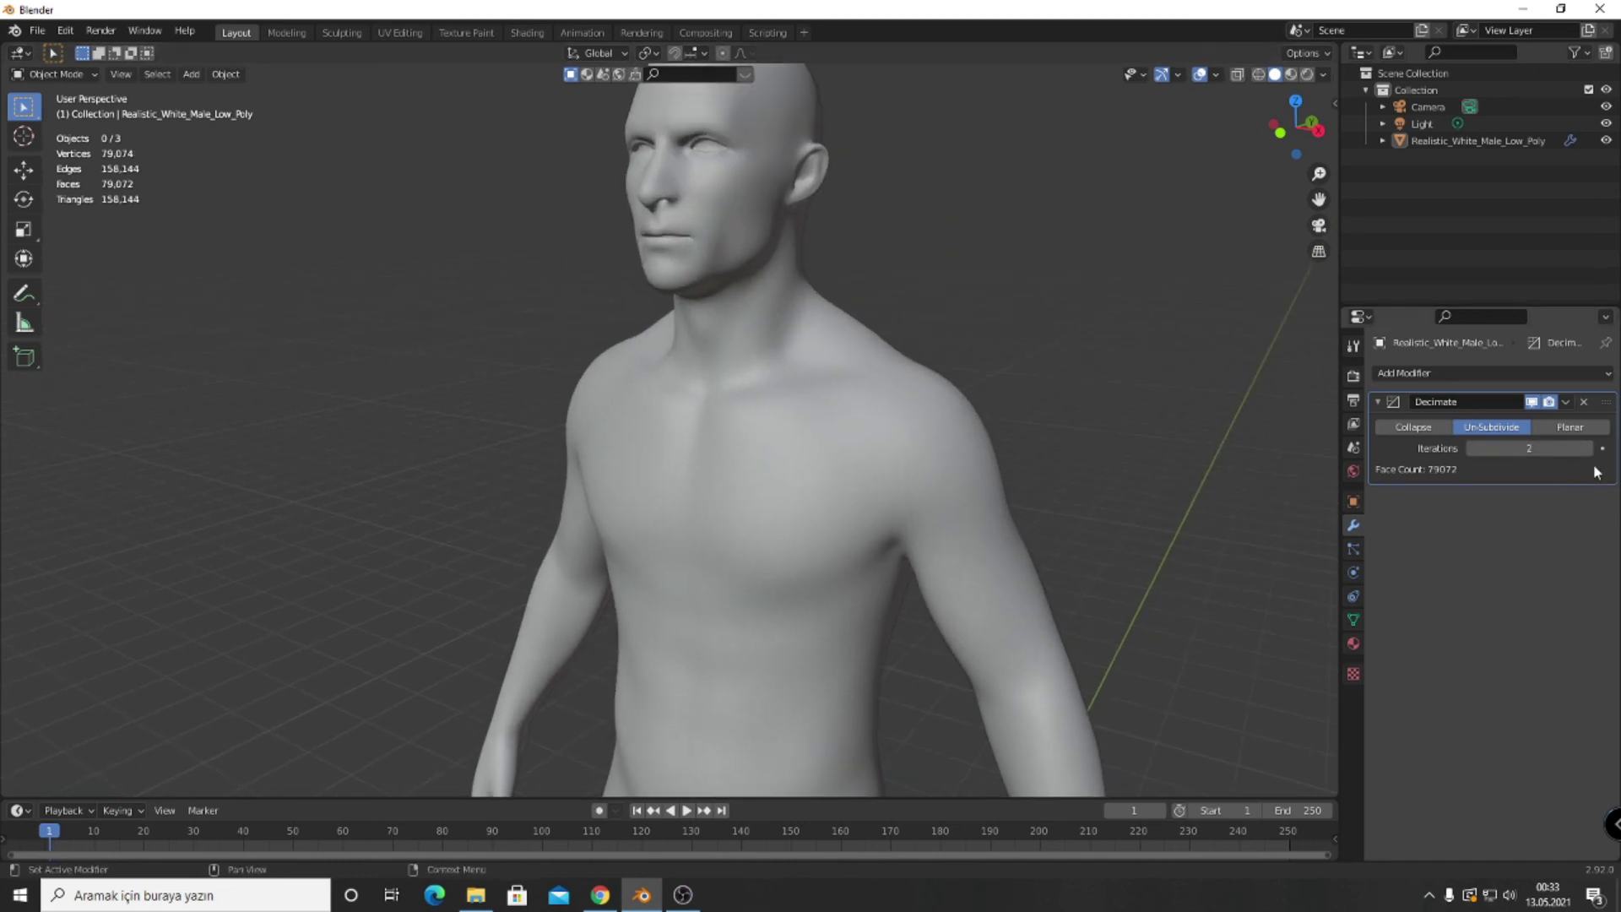
Turn on the Wireframe viewport overlay and reset Un-Subdivide Iterations to 0.
{"action": "left_click", "coordinate": [1216, 75]}
{"action": "left_click", "coordinate": [1111, 361]}
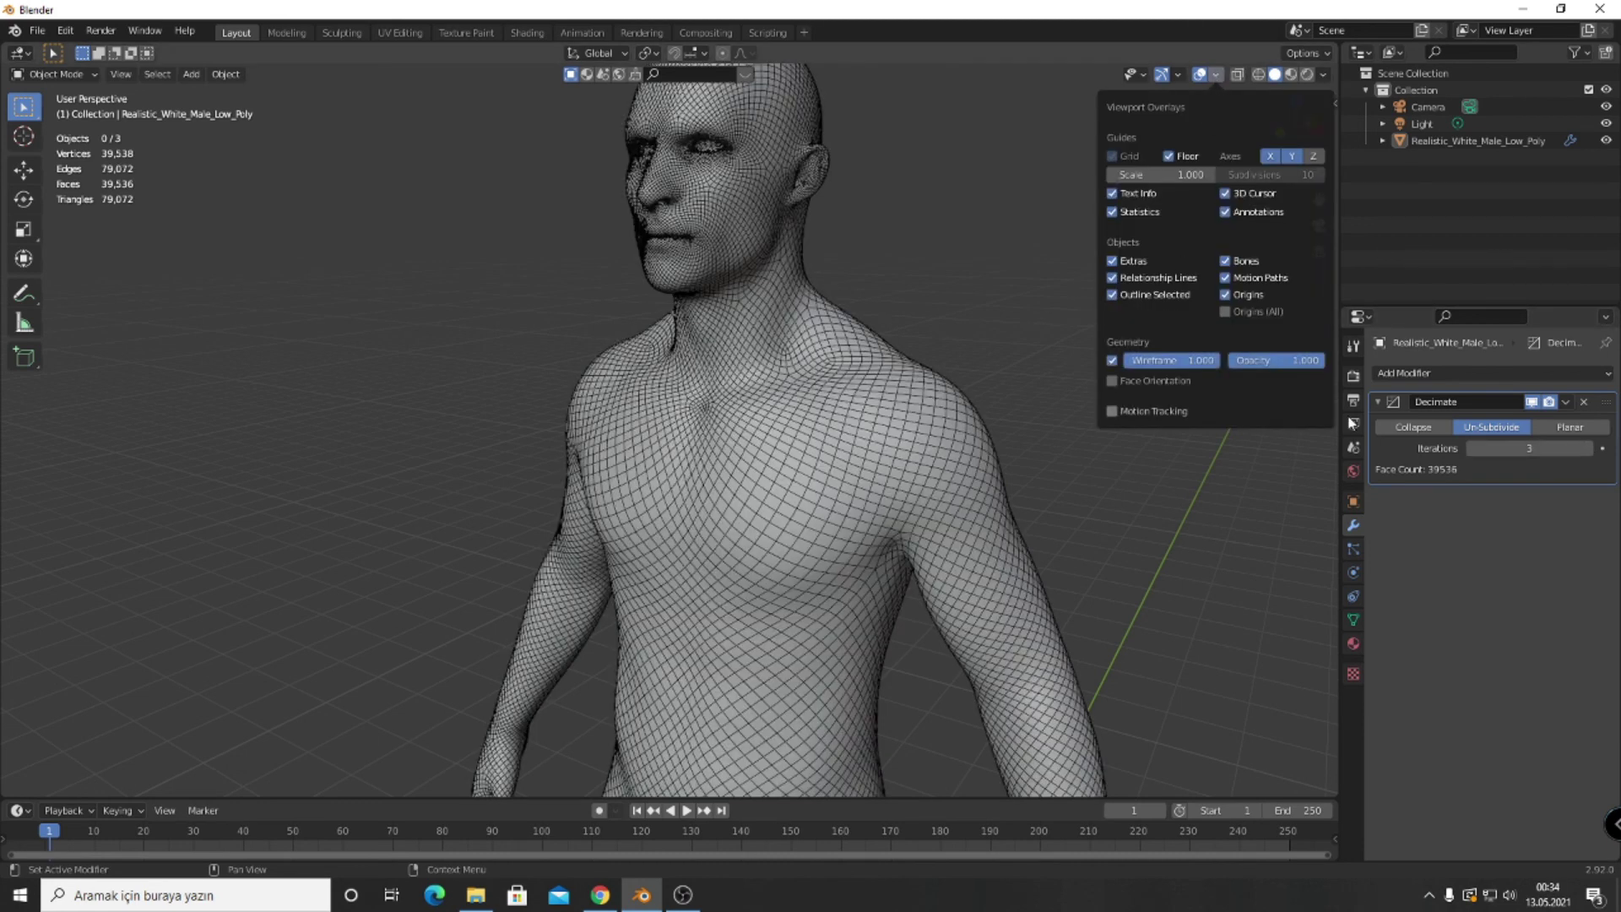
{"action": "left_click", "coordinate": [1500, 449]}
{"action": "type", "text": "0"}
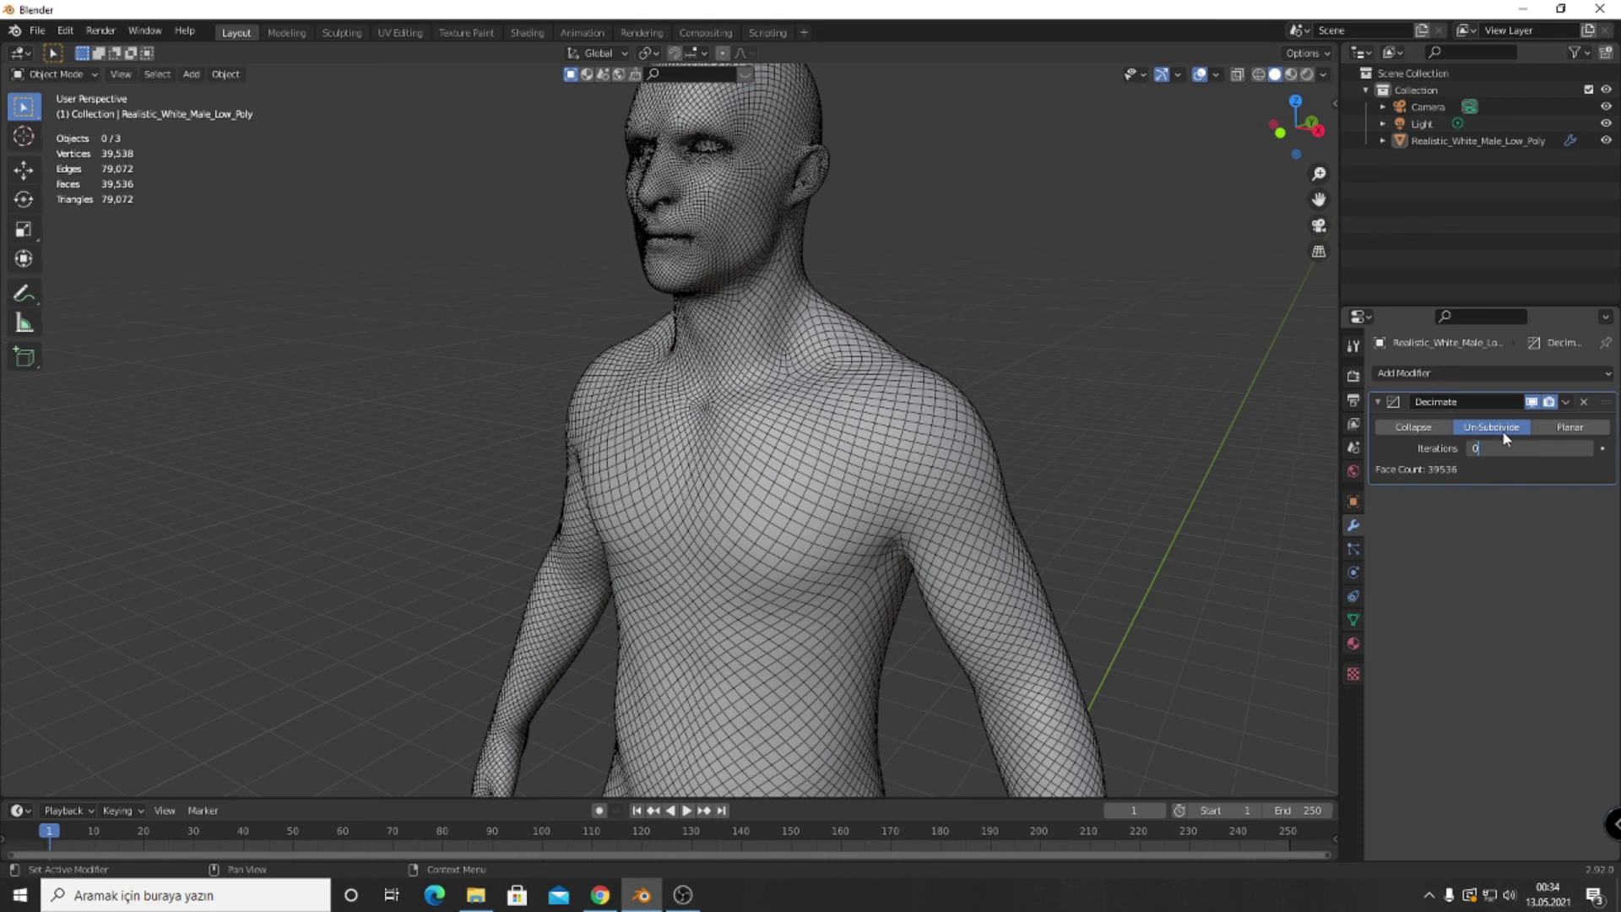
{"action": "key", "text": "Return"}
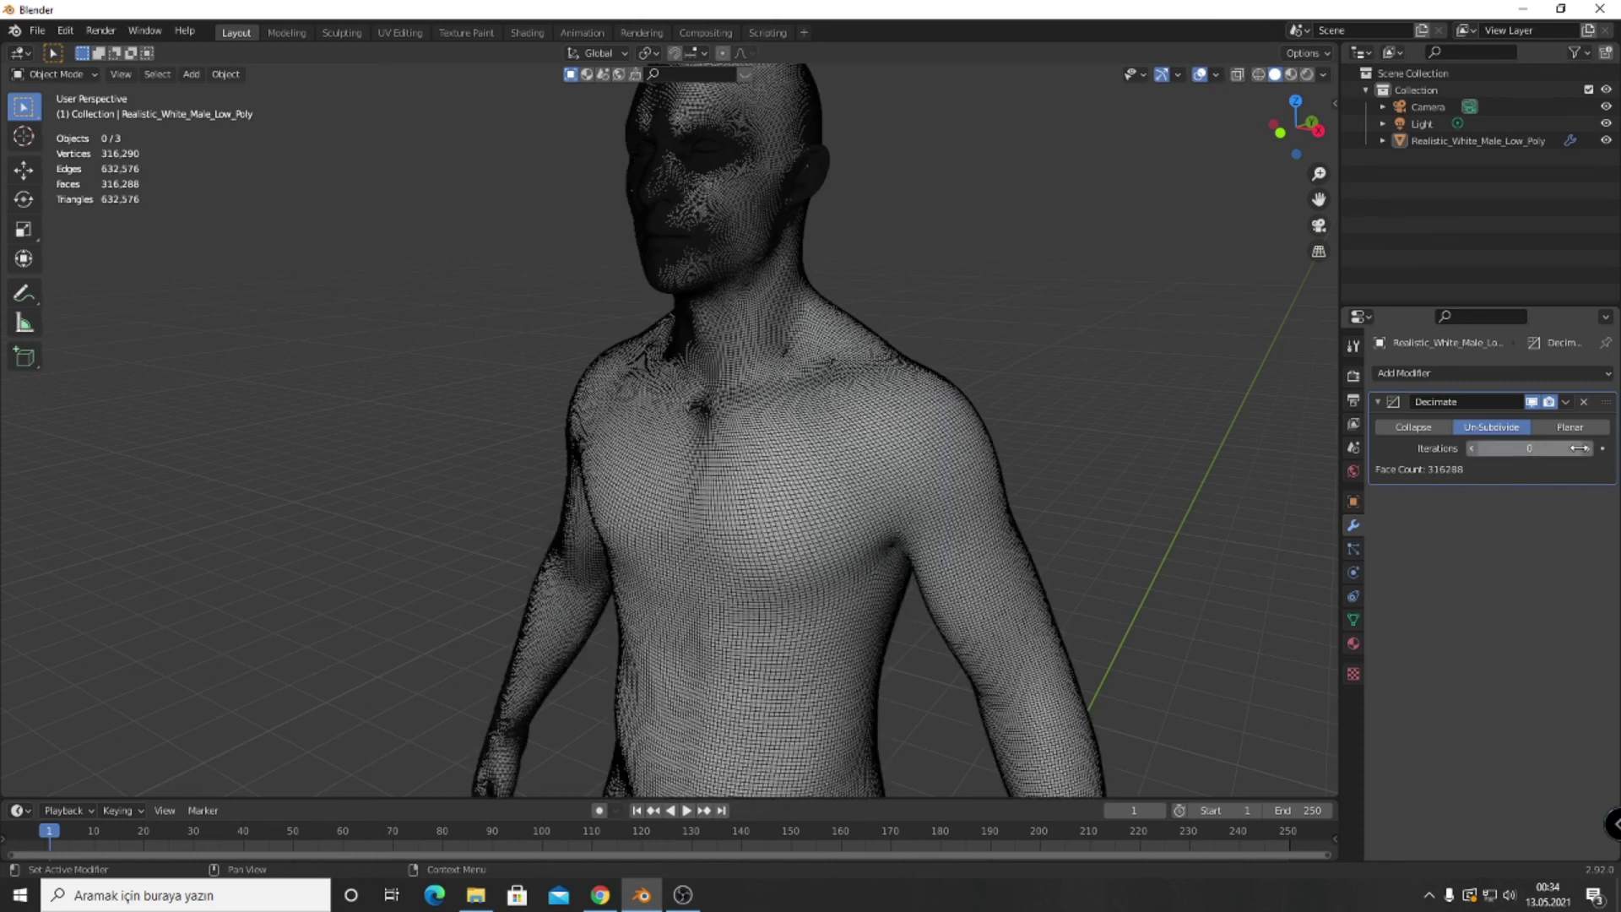
Select the body mesh and raise Un-Subdivide Iterations step by step from 0, comparing results.
{"action": "left_click", "coordinate": [962, 485]}
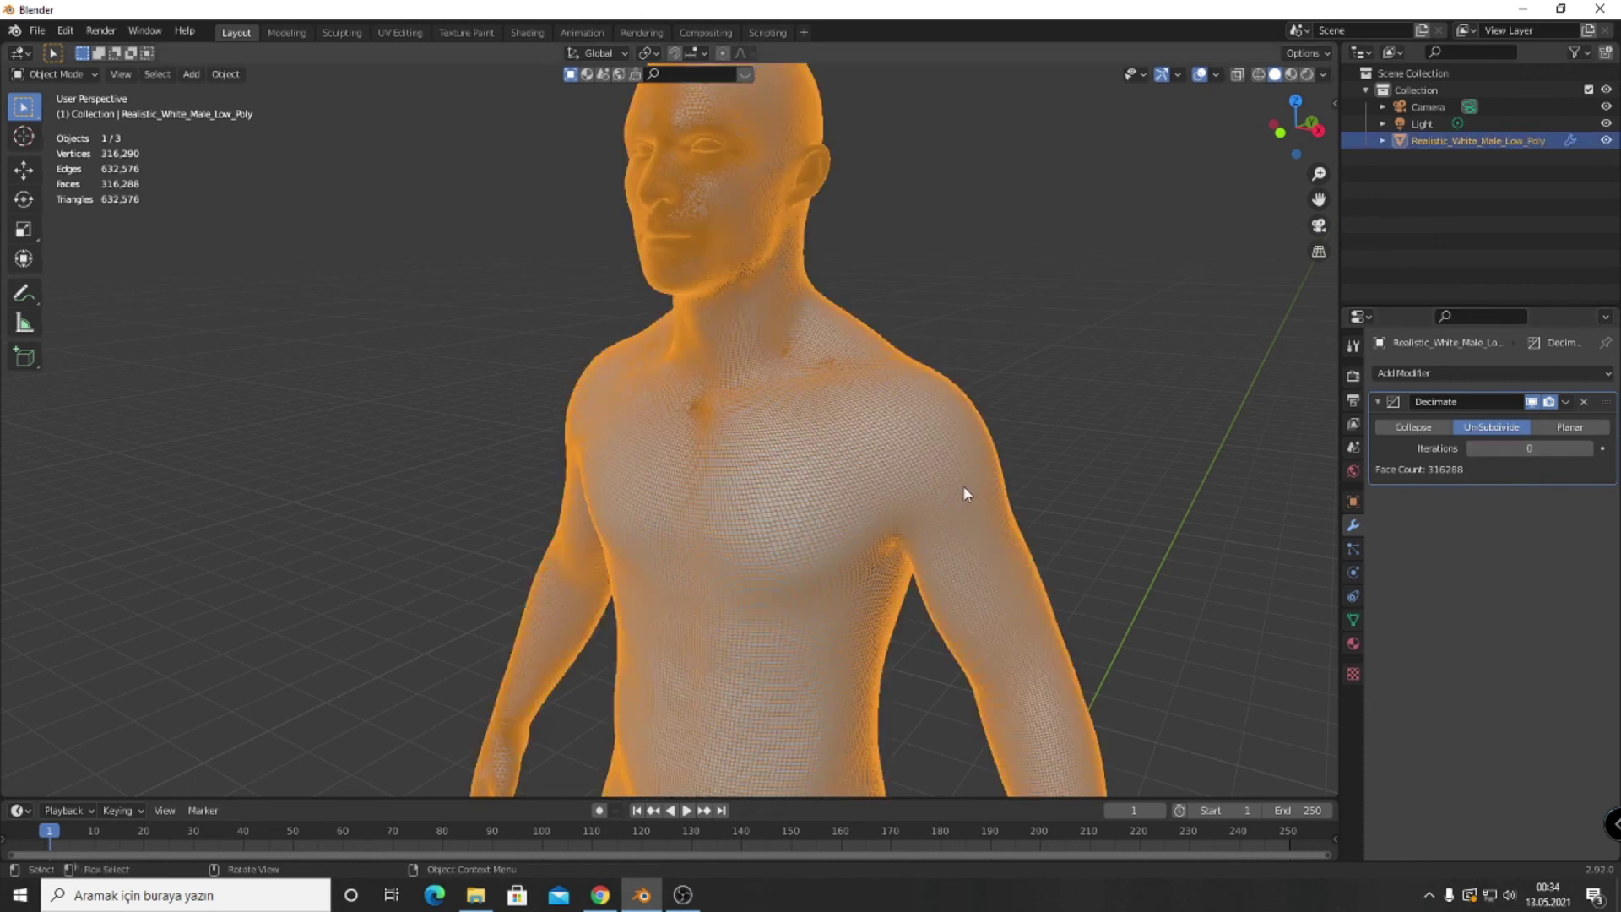
{"action": "left_click", "coordinate": [1587, 448]}
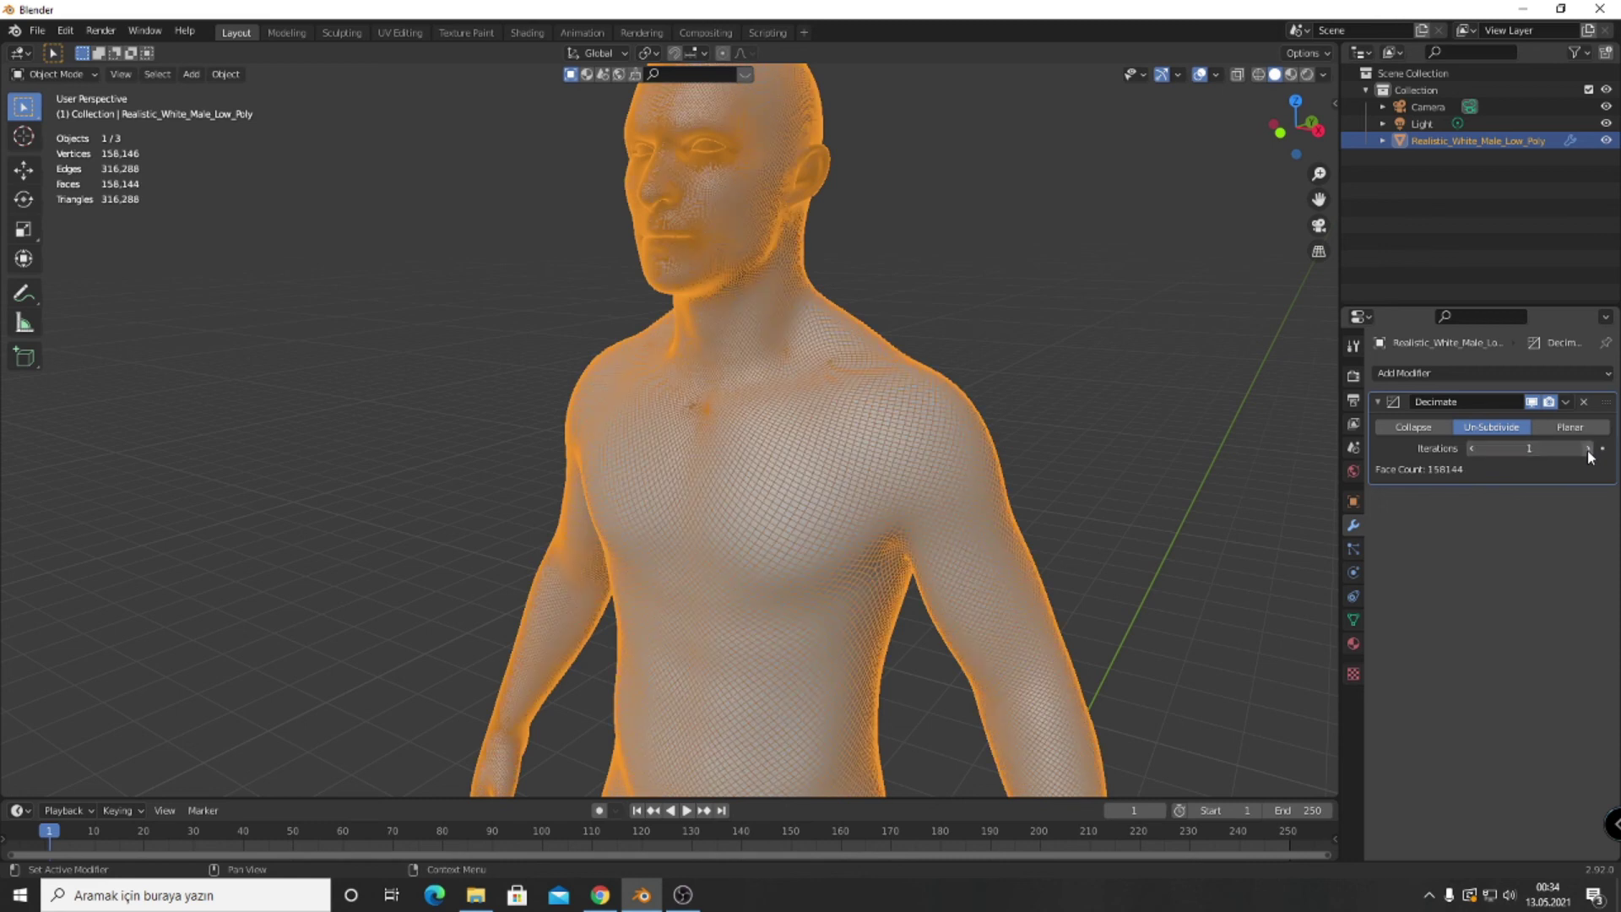
{"action": "left_click", "coordinate": [1588, 448]}
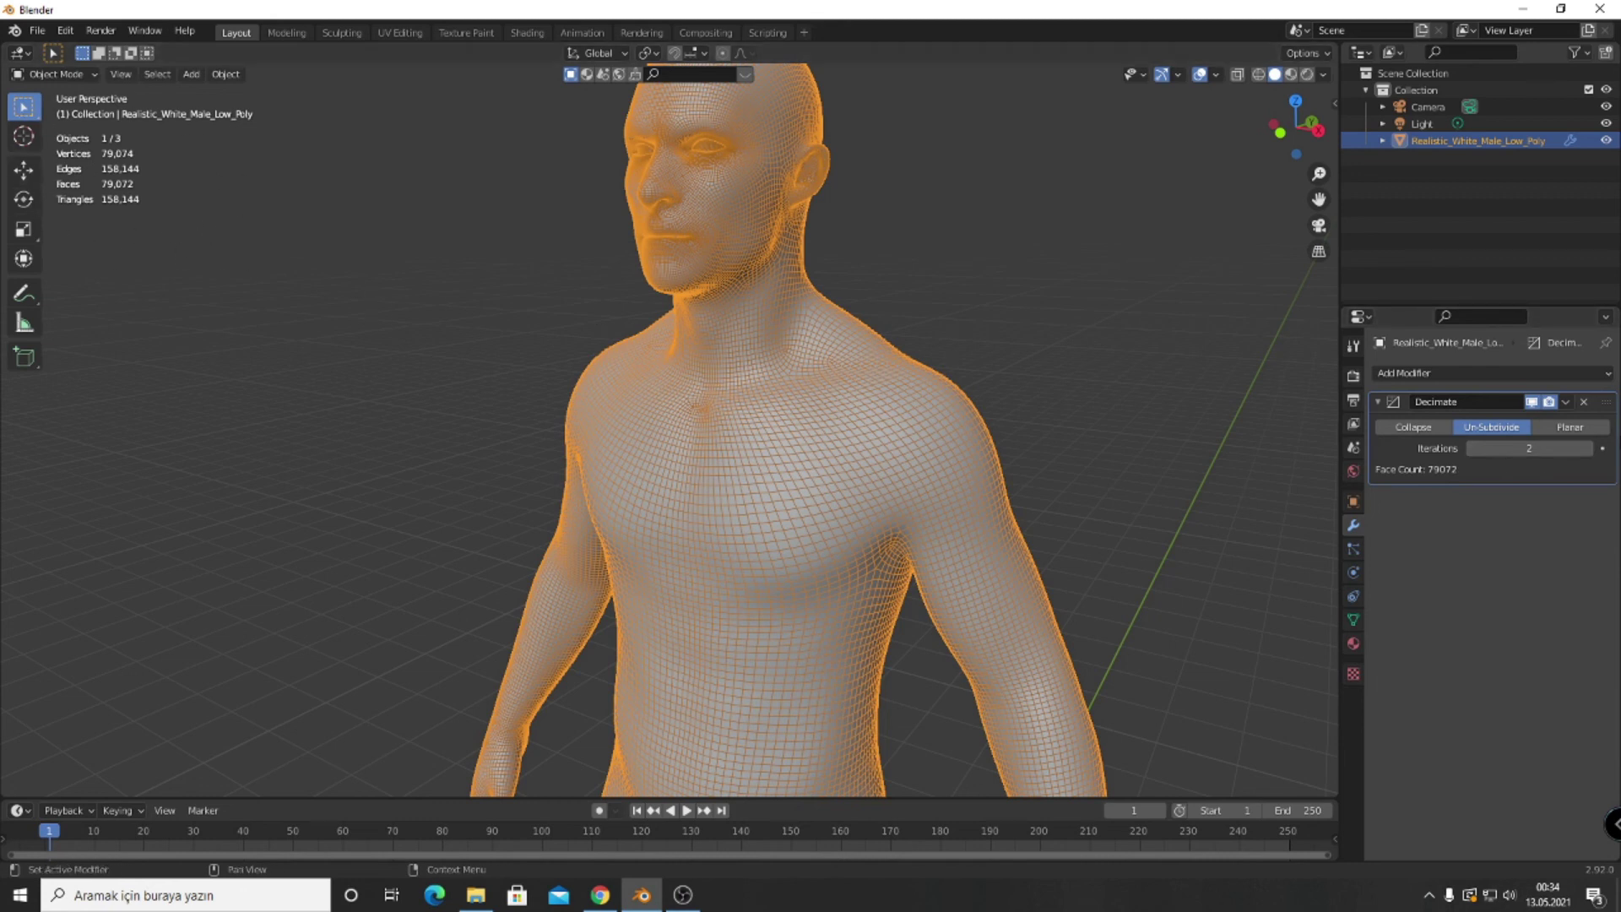
{"action": "left_click", "coordinate": [1588, 448]}
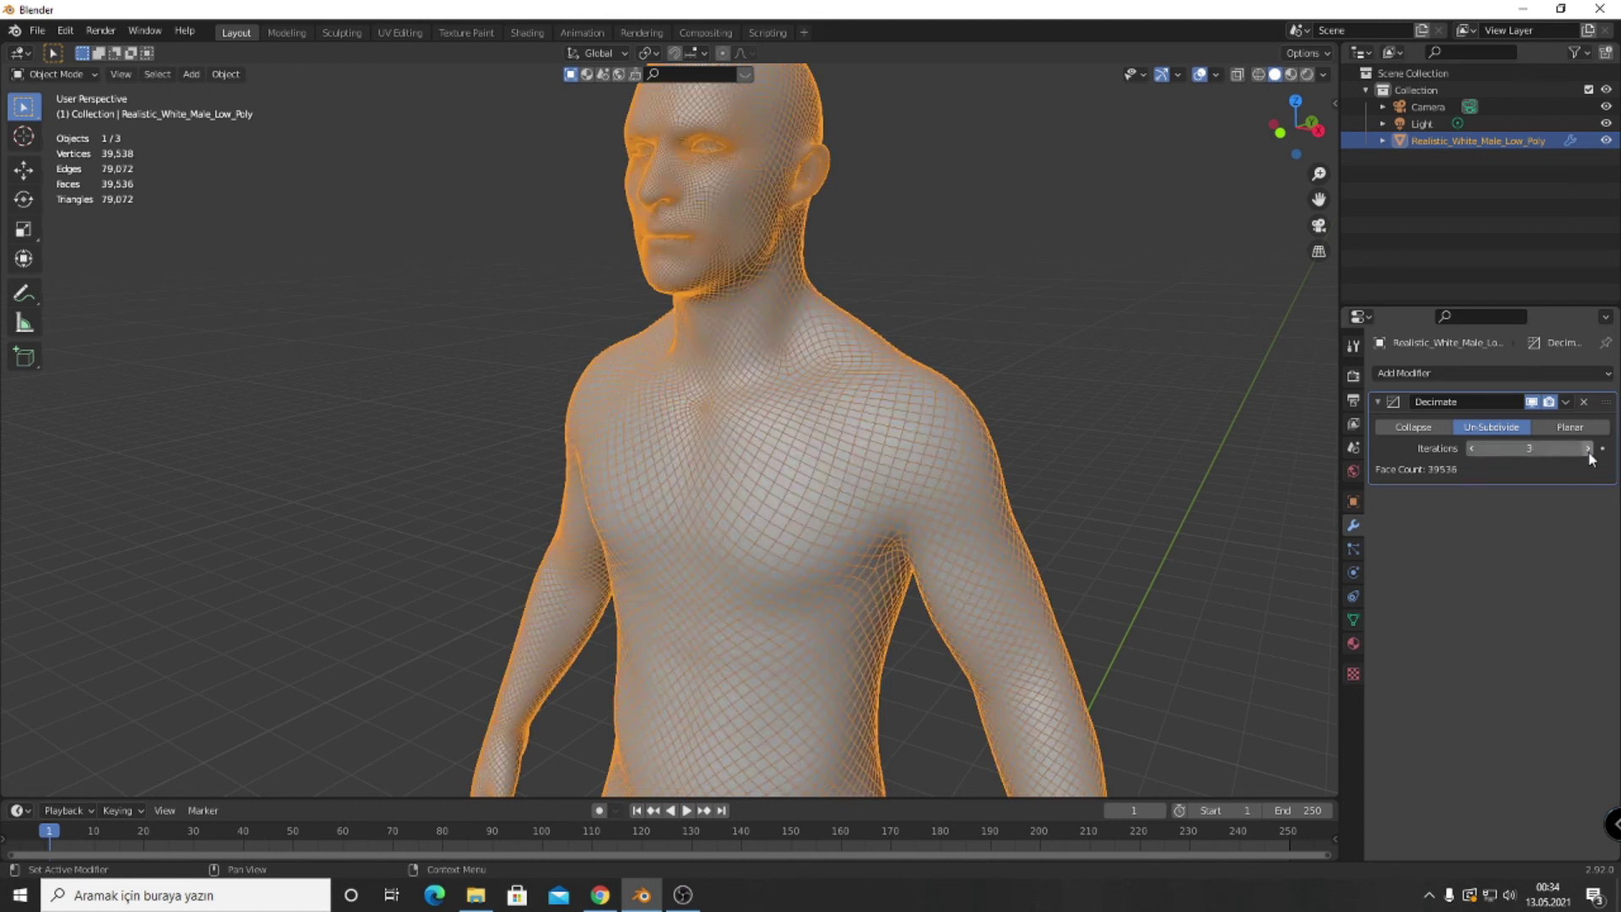
{"action": "left_click", "coordinate": [1588, 449]}
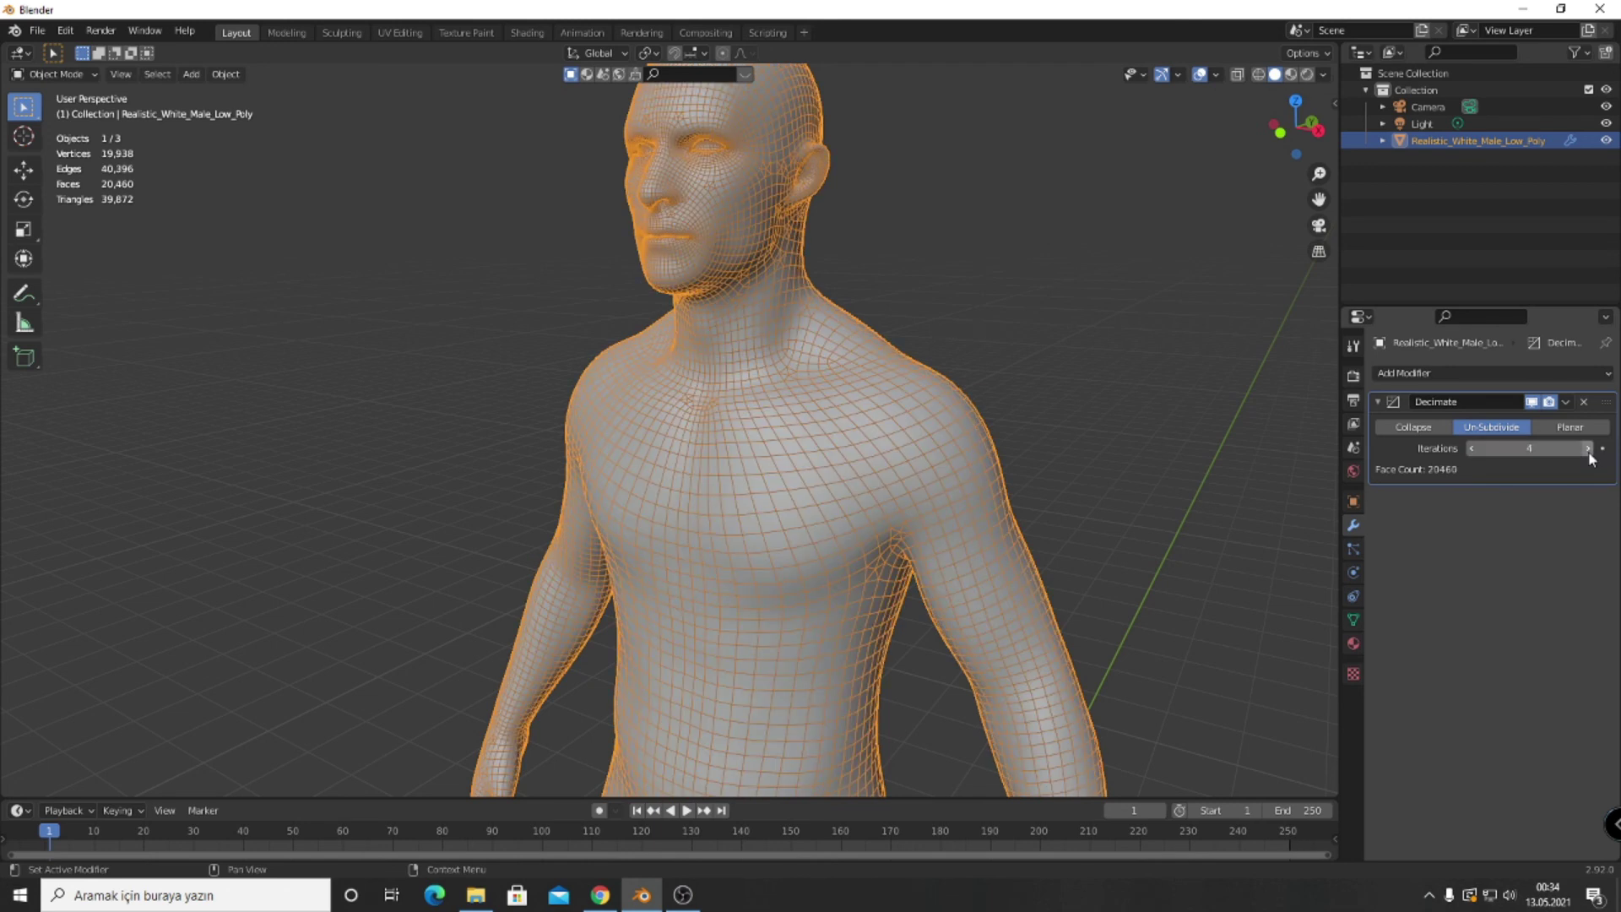
{"action": "middle_click_drag", "start_coordinate": [1188, 469], "coordinate": [1119, 462]}
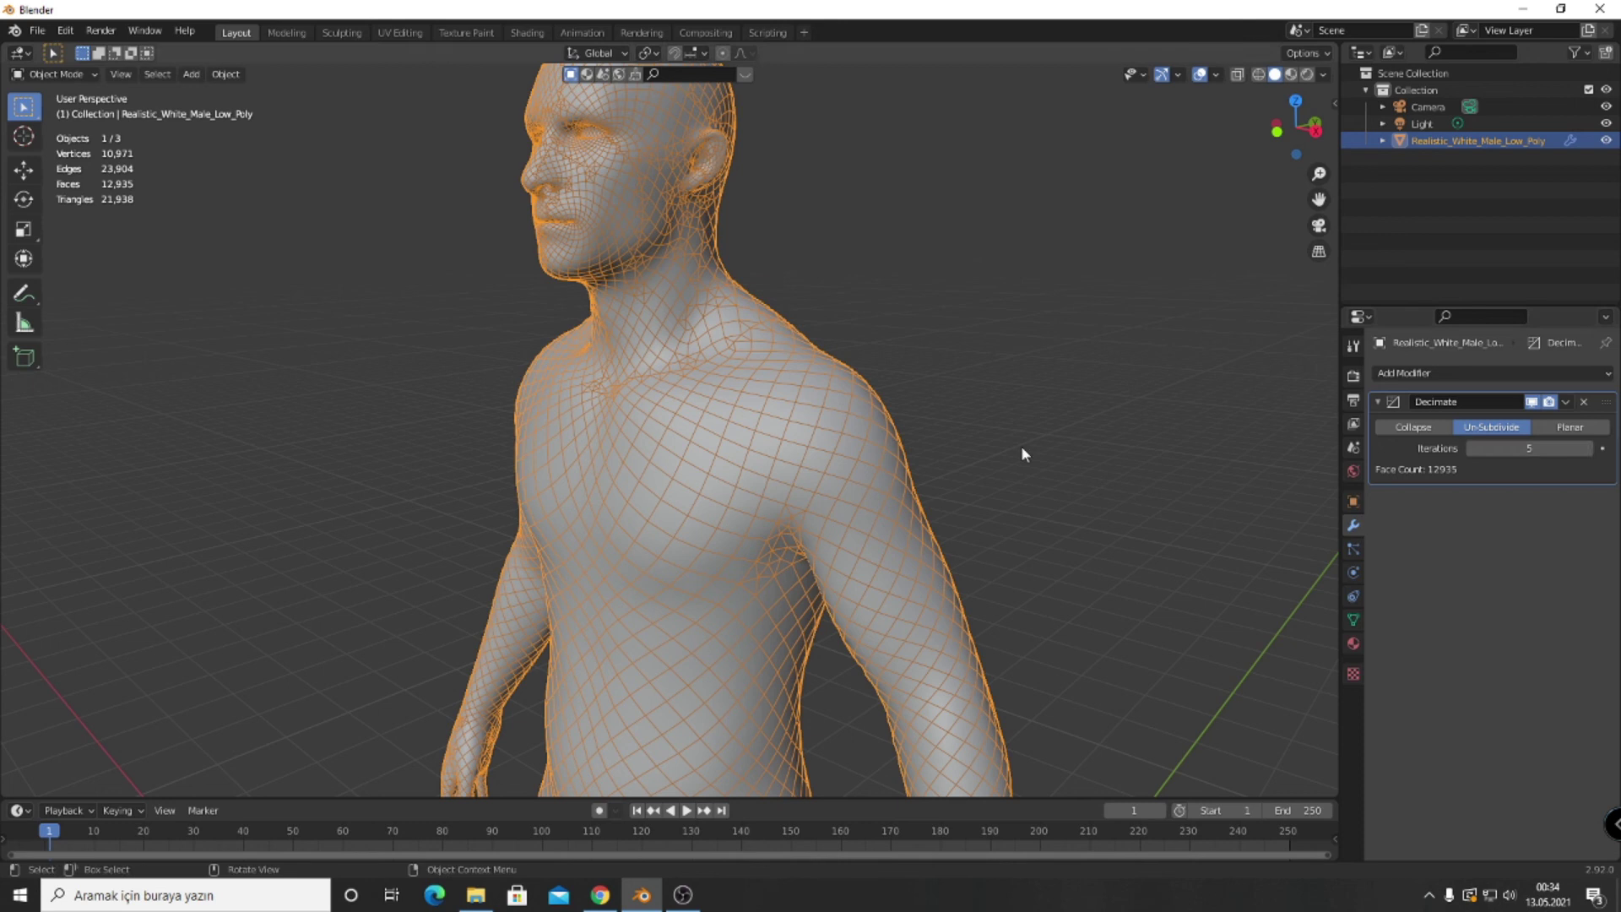
Lower Iterations from 5 to 2, then settle on 4 for 20,460 faces.
{"action": "left_click", "coordinate": [1475, 447]}
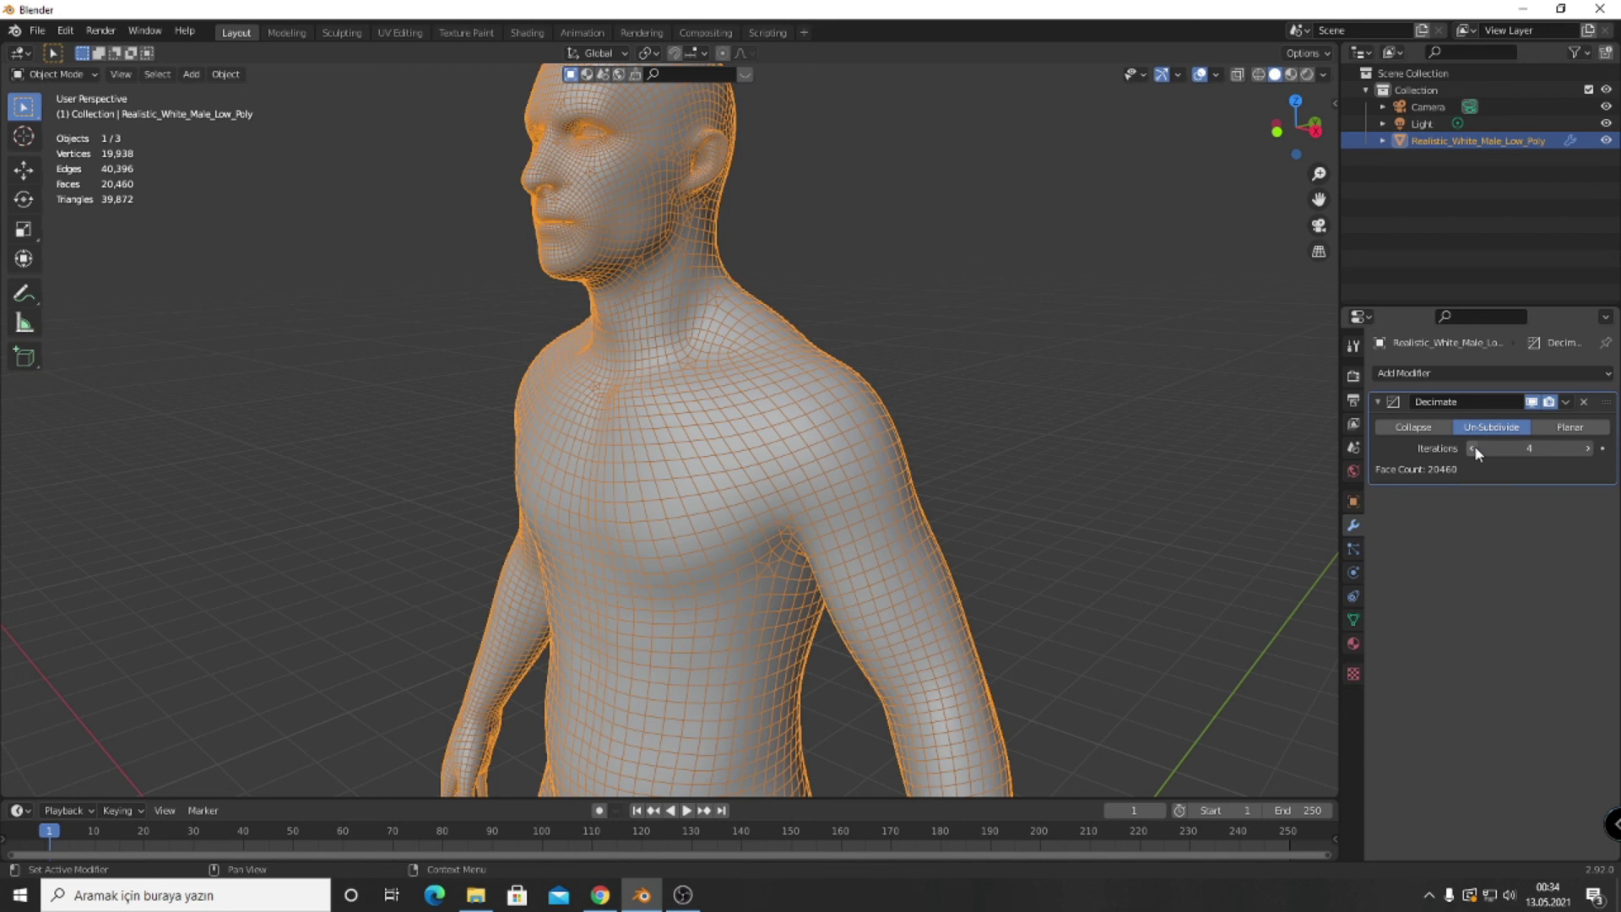
{"action": "left_click", "coordinate": [1474, 448]}
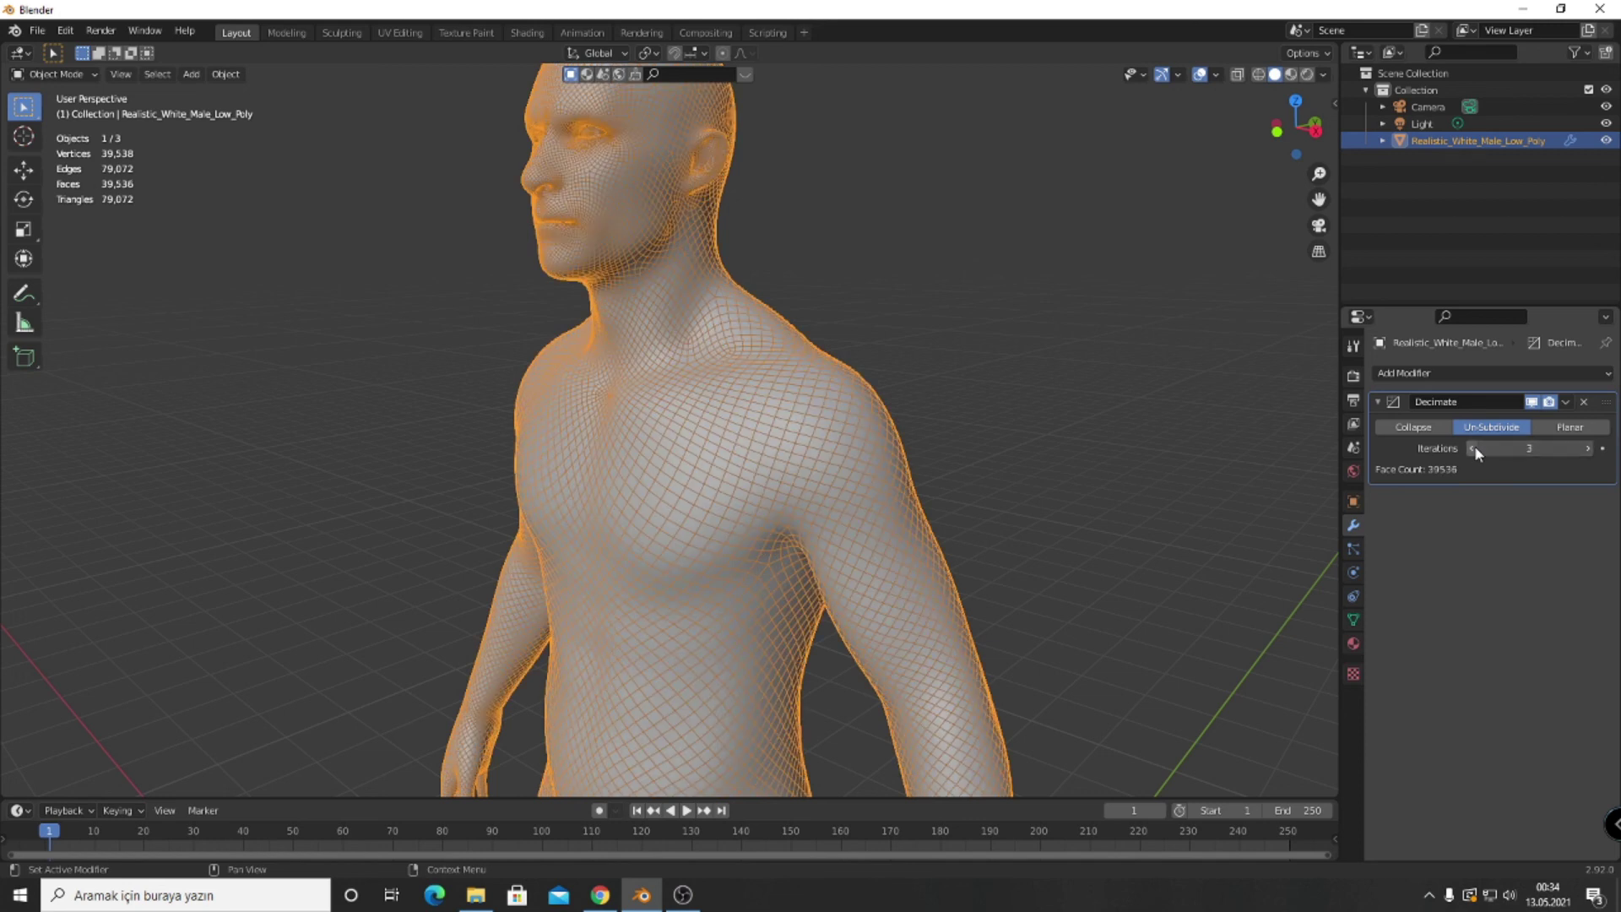
{"action": "left_click", "coordinate": [1474, 448]}
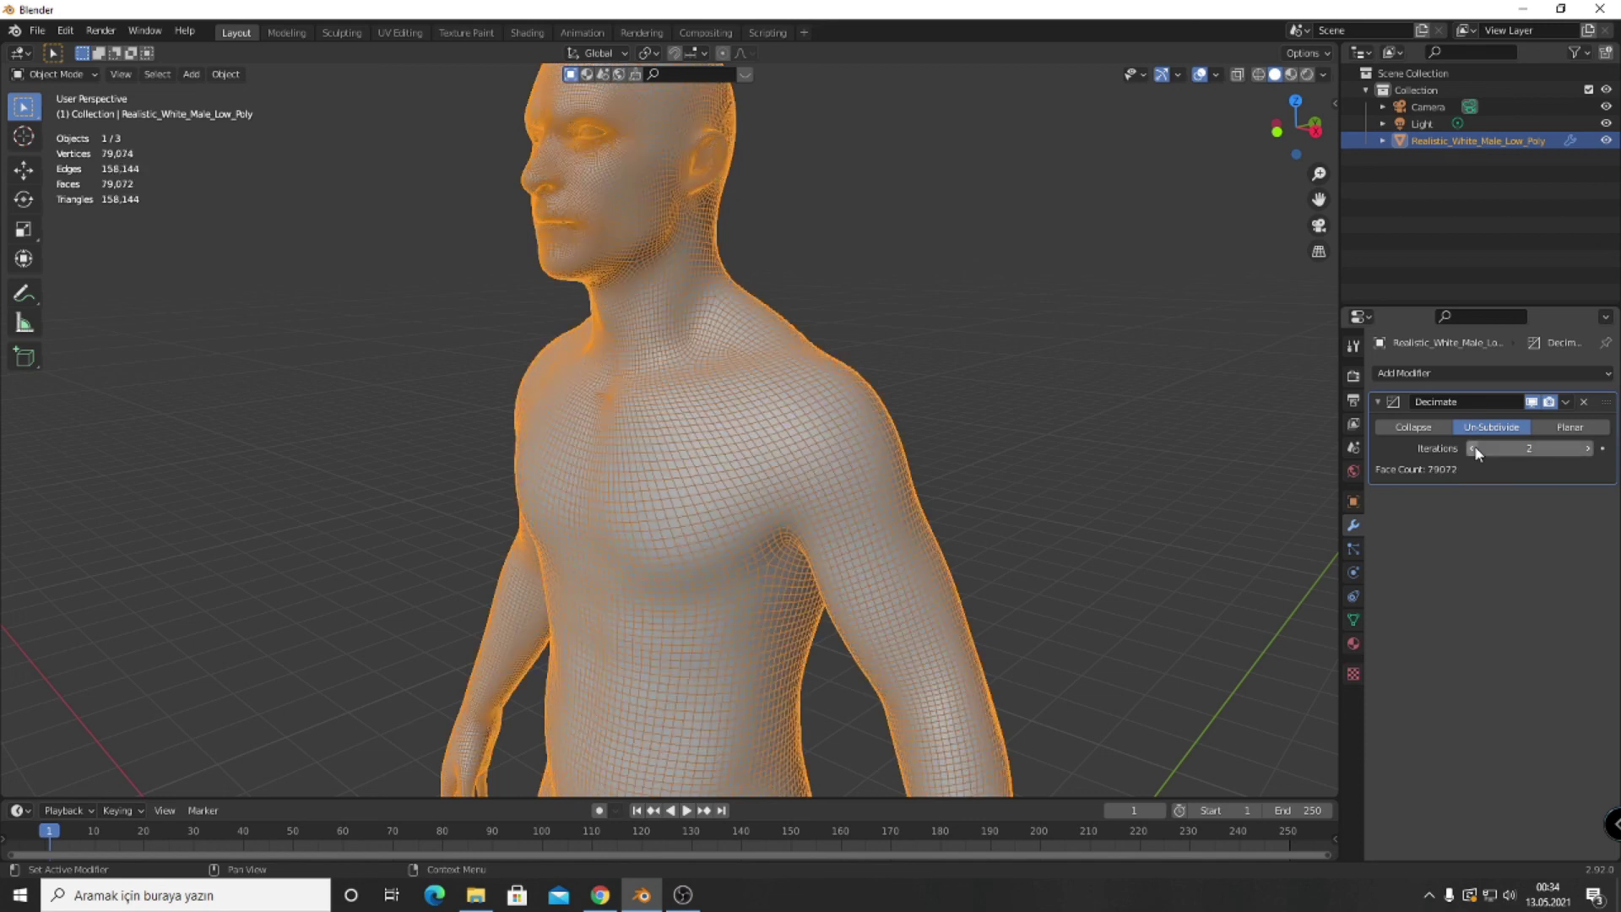
{"action": "left_click", "coordinate": [1588, 449]}
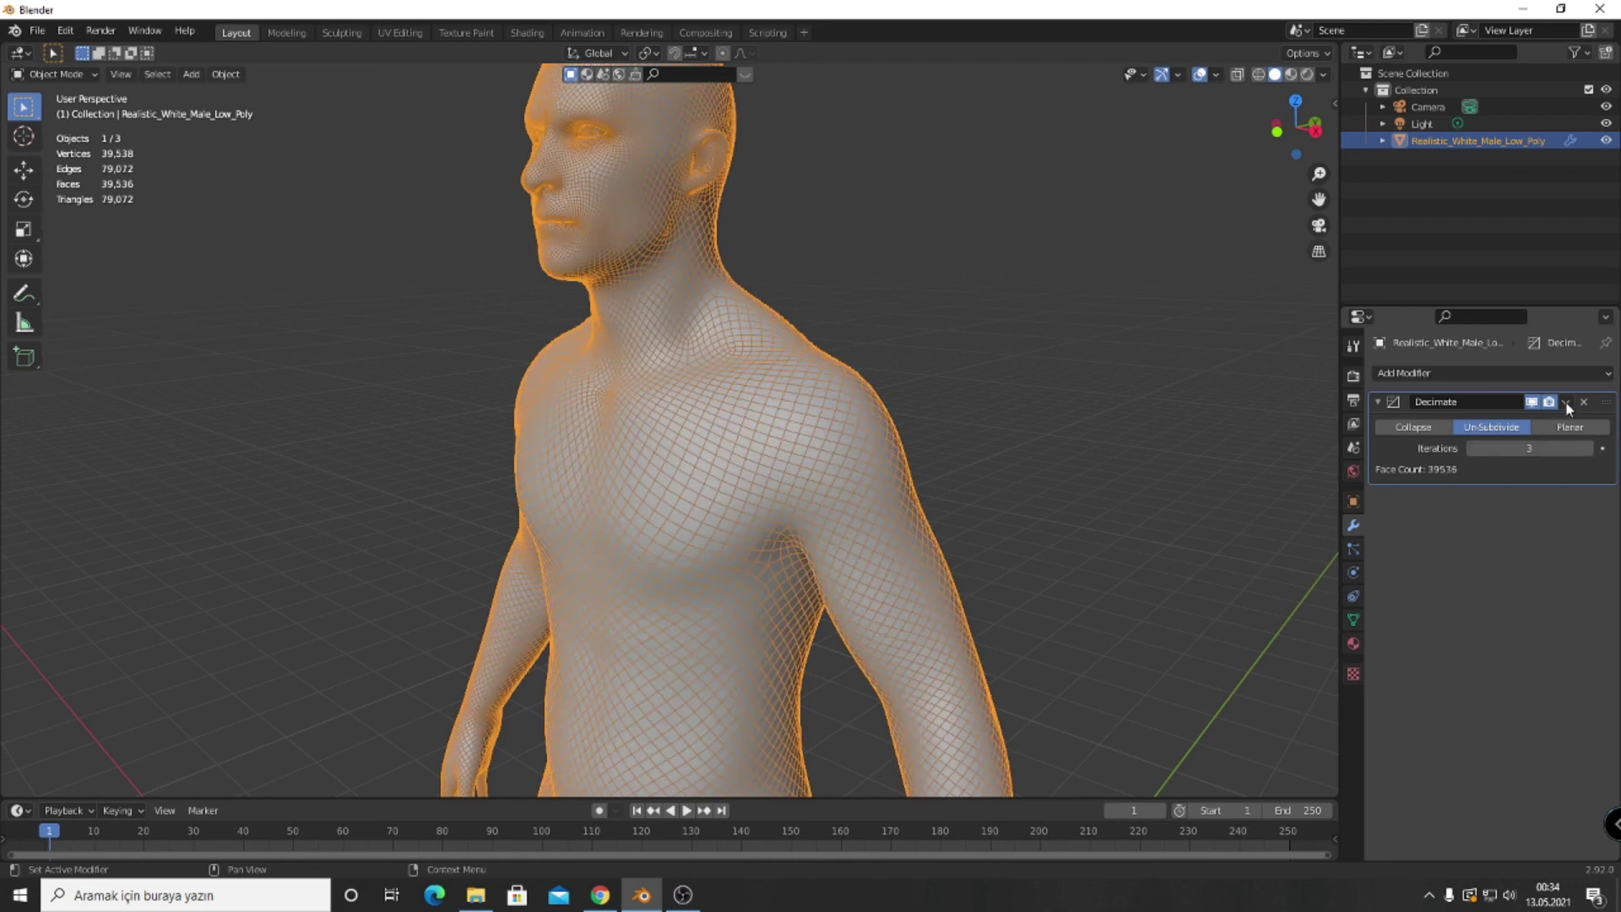
{"action": "left_click", "coordinate": [1589, 448]}
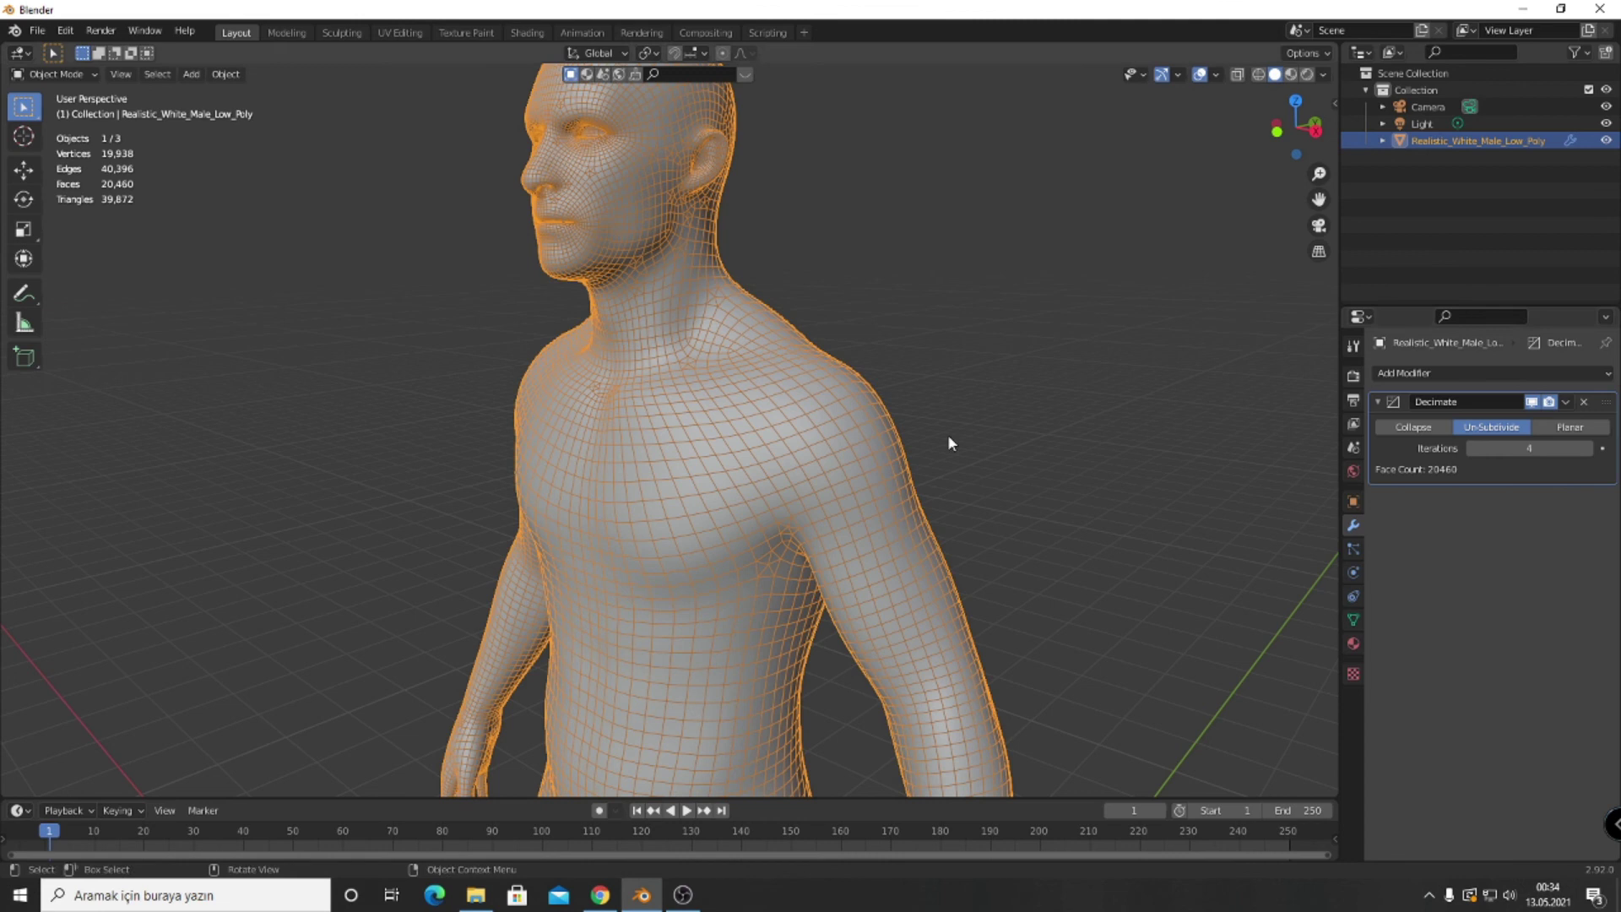
{"action": "middle_click_drag", "start_coordinate": [949, 437], "coordinate": [966, 437]}
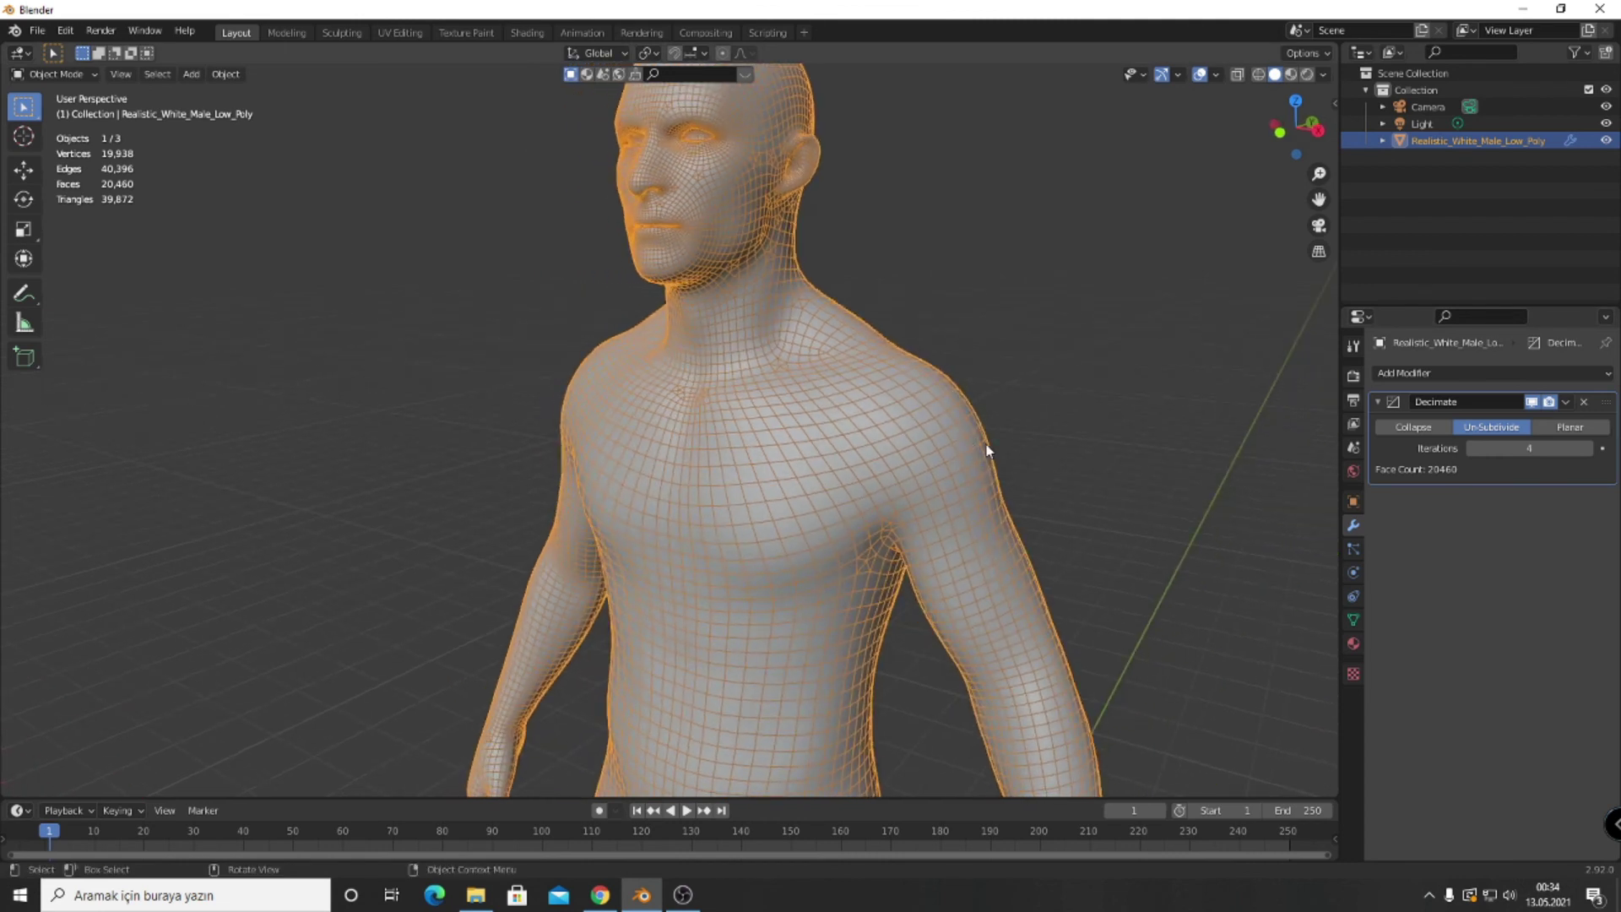